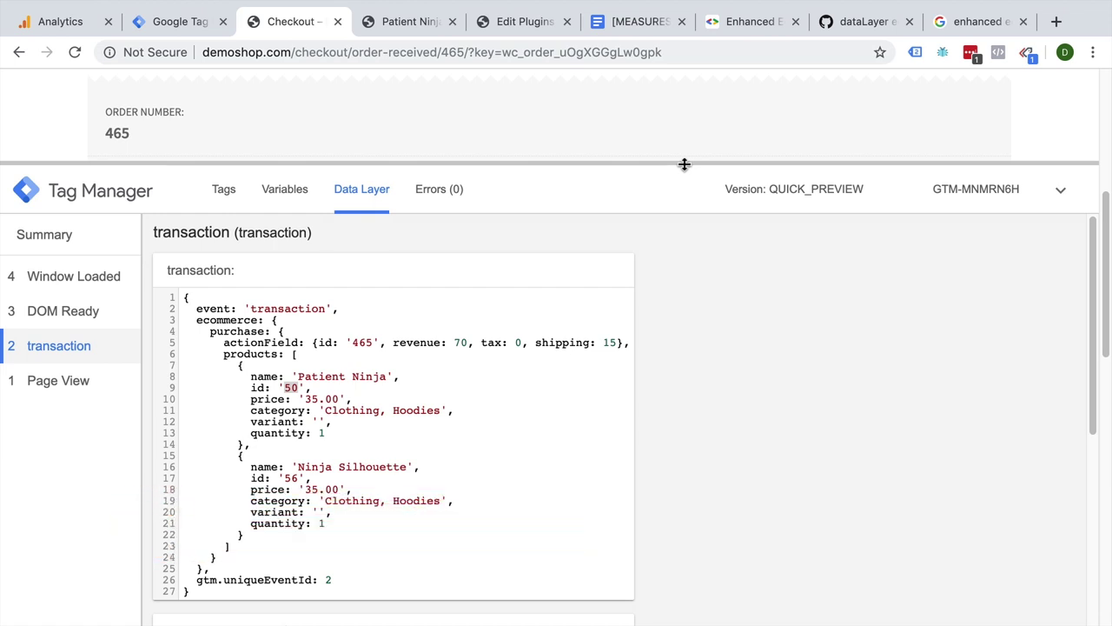
# Step: Examine the data layer contents of the Page View and transaction events, including the transaction's event name, purchase details and products
pyautogui.moveTo(684, 164); pyautogui.dragTo(683, 348)
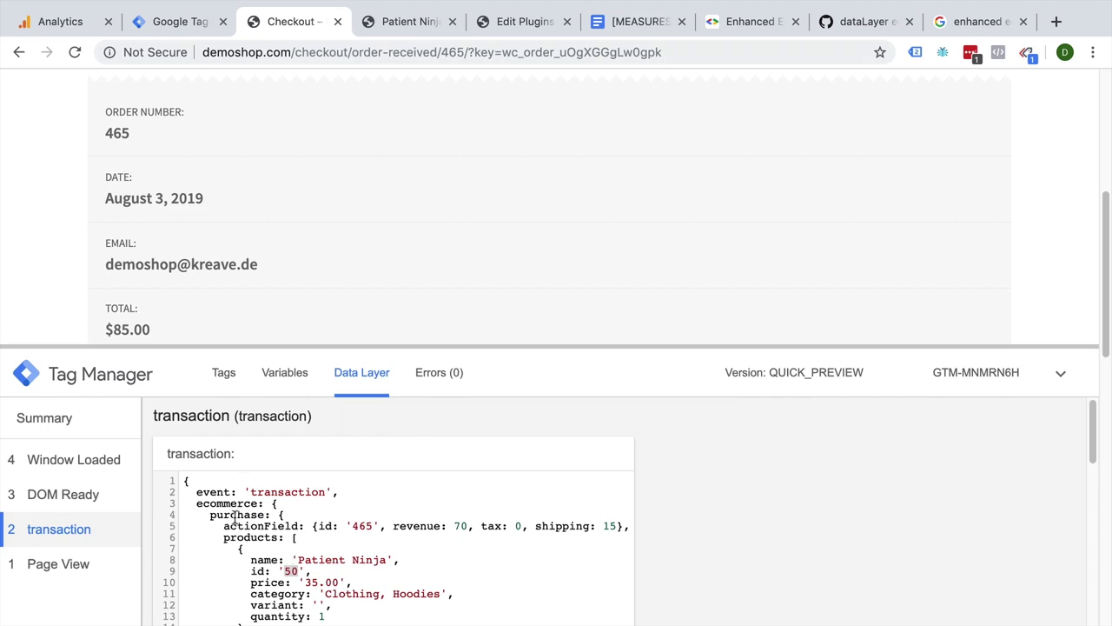
pyautogui.scroll(-5, 367, 504)
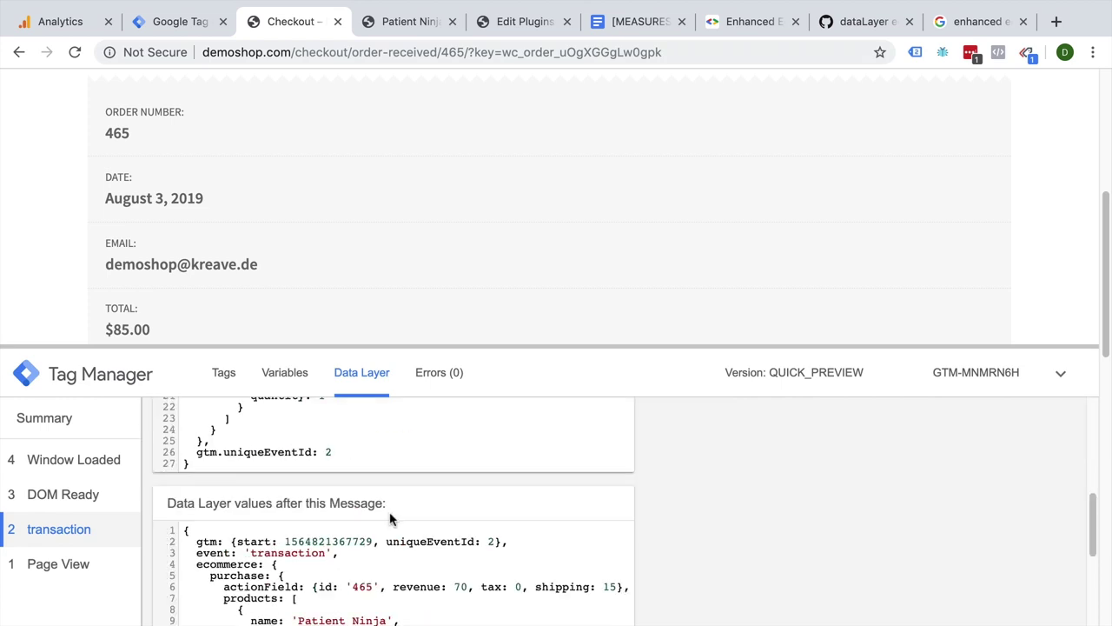
pyautogui.click(54, 563)
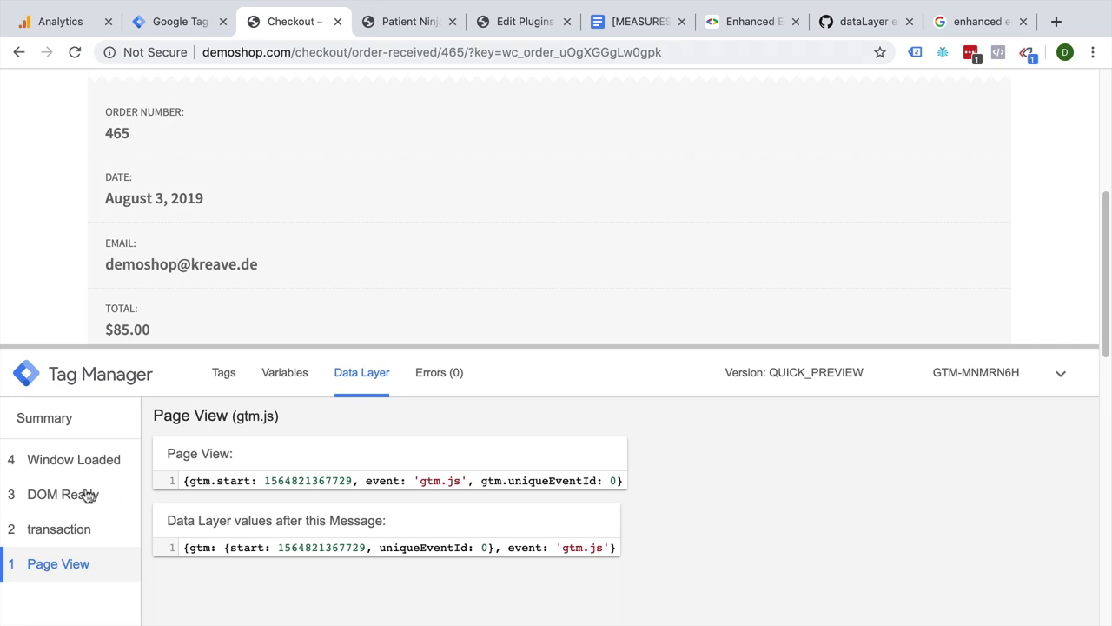
pyautogui.click(52, 529)
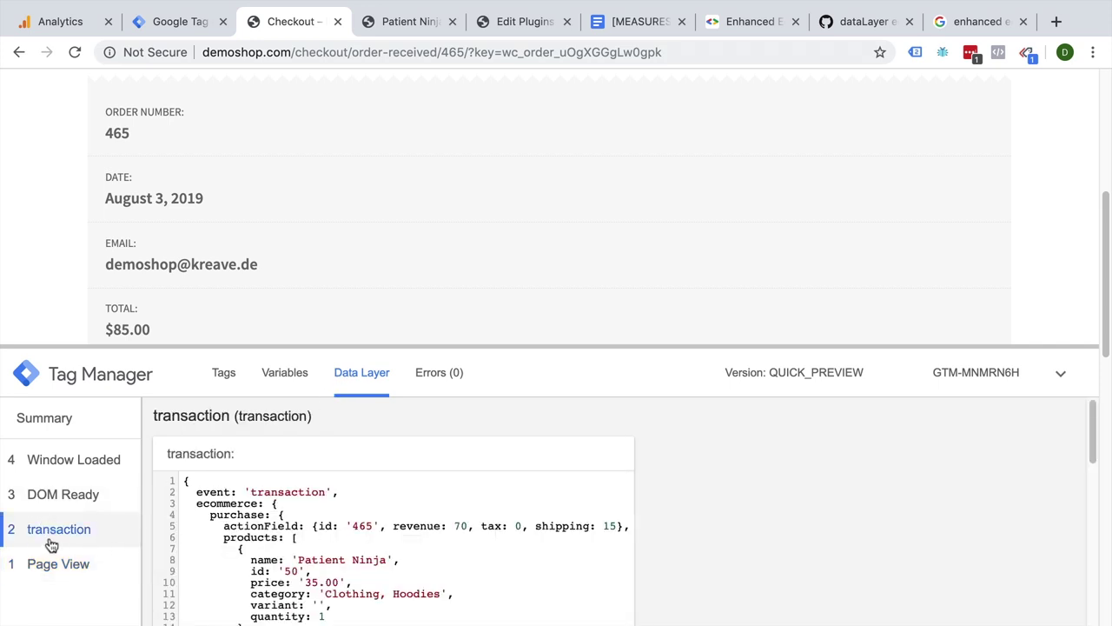
pyautogui.moveTo(196, 492); pyautogui.dragTo(372, 492)
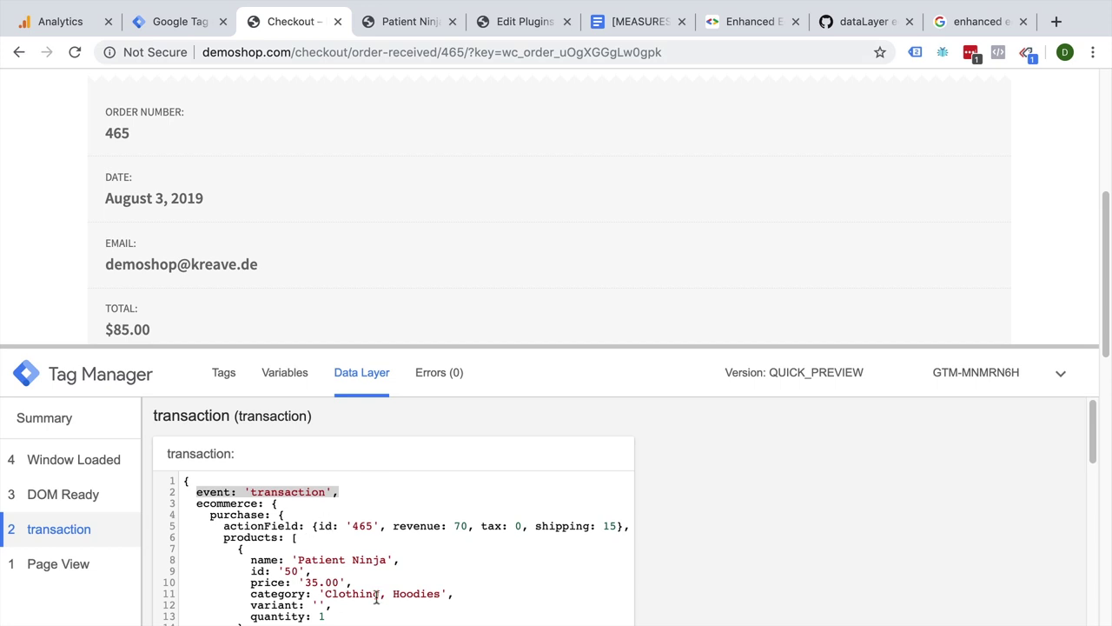
pyautogui.scroll(-2, 405, 559)
pyautogui.scroll(-4, 414, 566)
pyautogui.scroll(6, 414, 565)
pyautogui.scroll(-2, 408, 560)
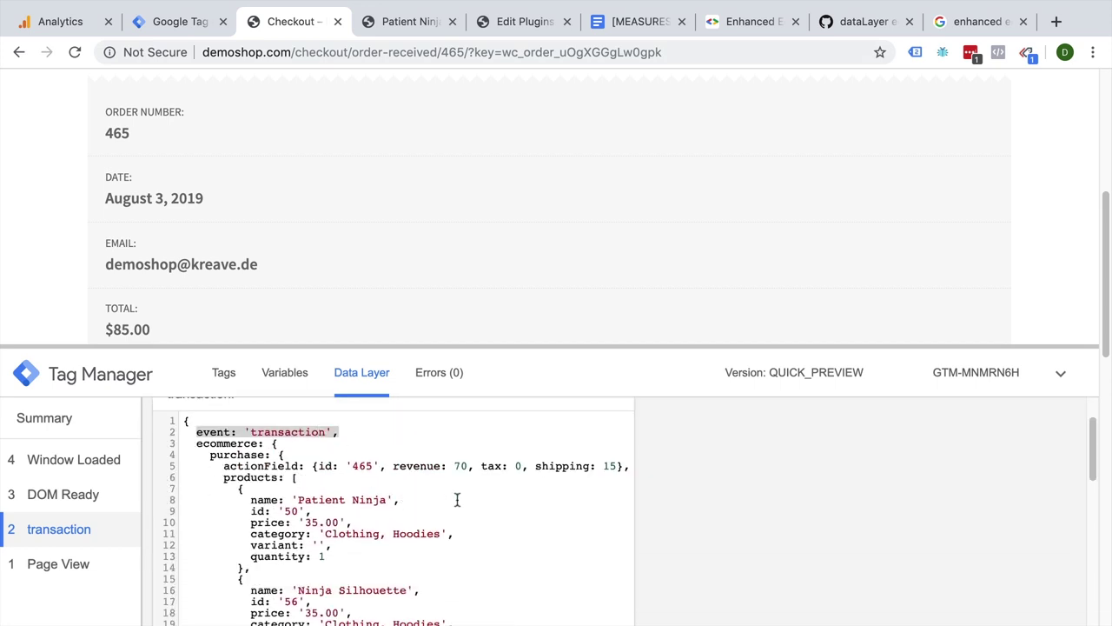
pyautogui.scroll(-1, 346, 567)
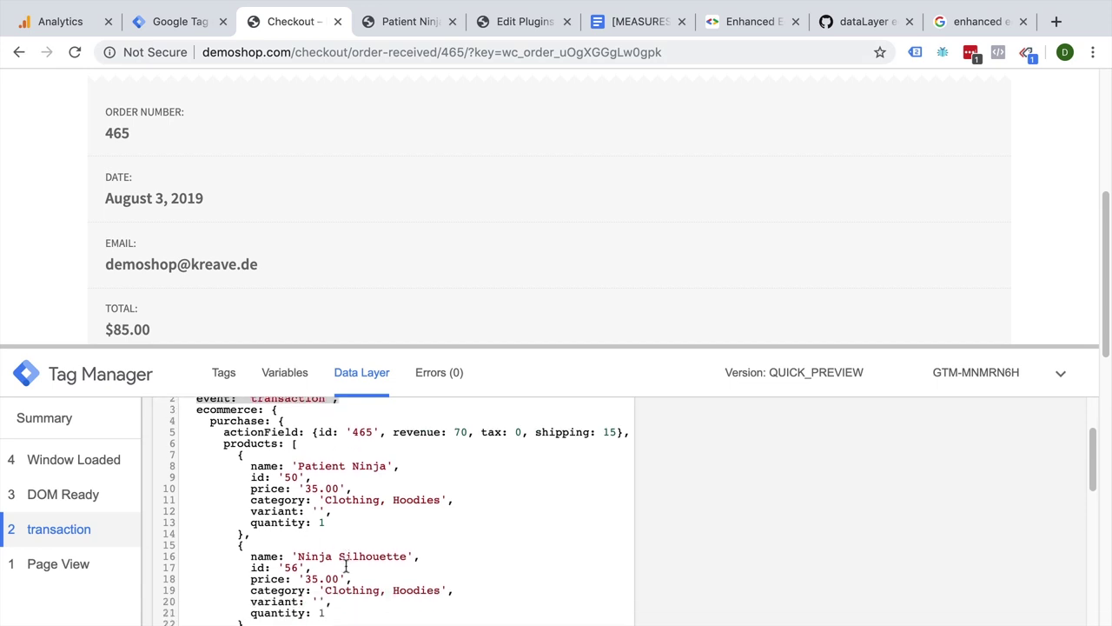
pyautogui.scroll(2, 345, 567)
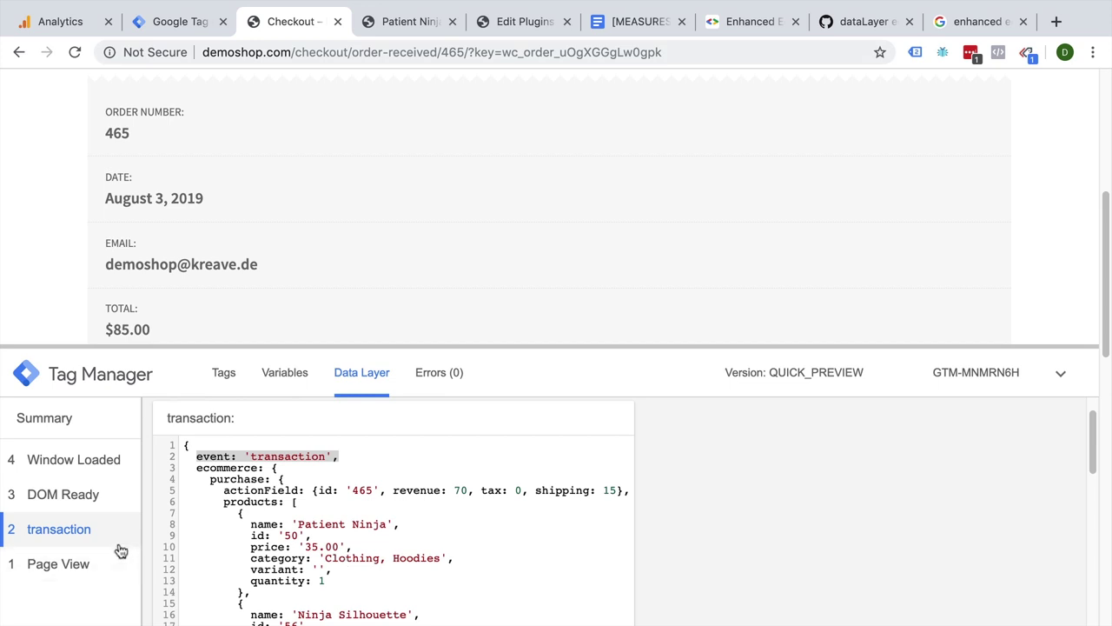
# Step: Switch to the 270EcommerceTracking container in Google Tag Manager and start a new trigger named "custom - transaction"
pyautogui.click(209, 28)
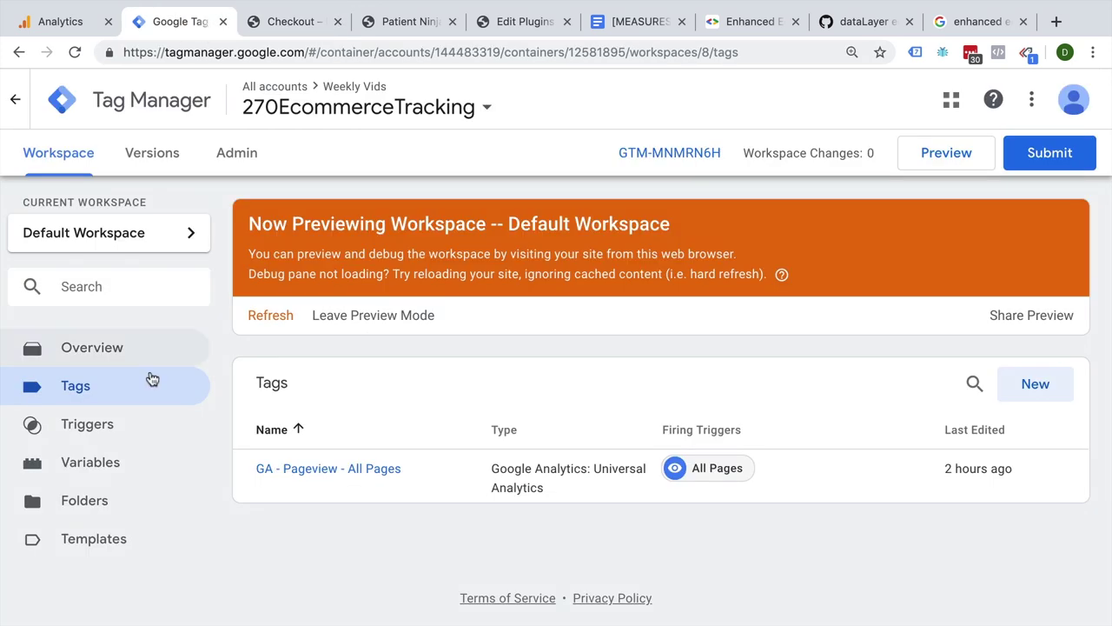
pyautogui.click(126, 433)
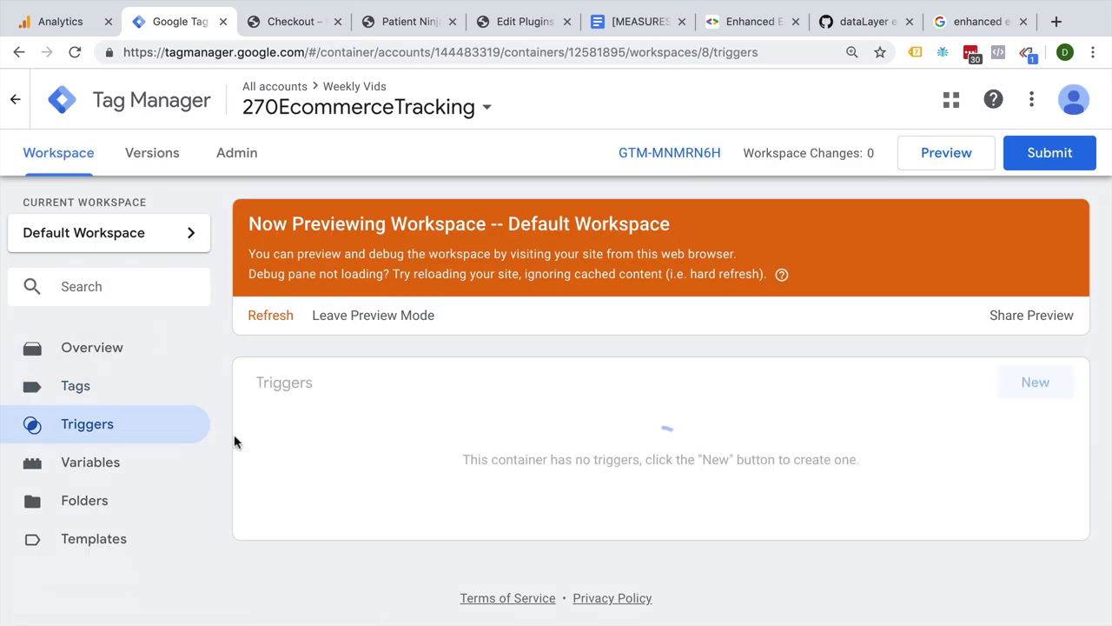
pyautogui.click(1067, 383)
pyautogui.click(252, 100)
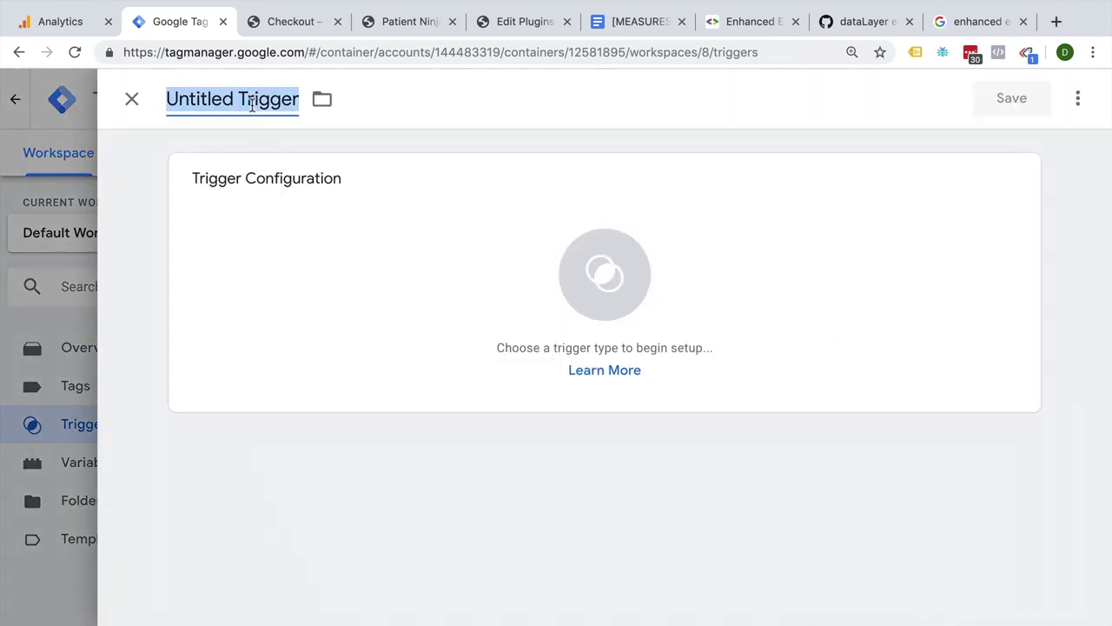
pyautogui.write('custom - transaction')
# Step: Configure the trigger as a Custom Event with event name "transaction", firing on All Custom Events, and save it
pyautogui.click(263, 191)
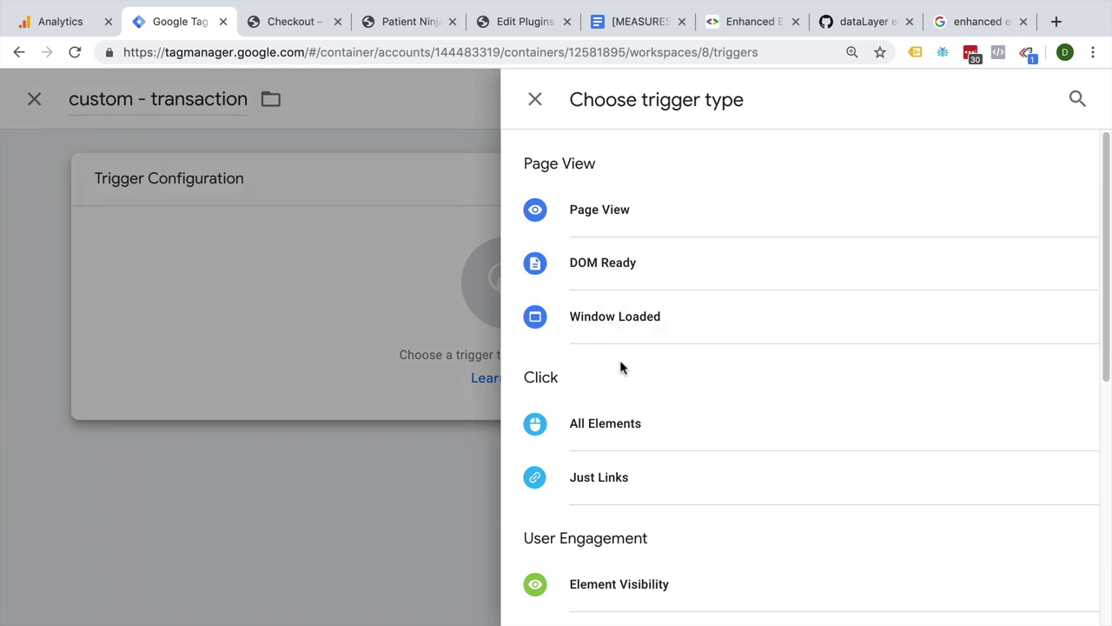
pyautogui.scroll(-4, 633, 492)
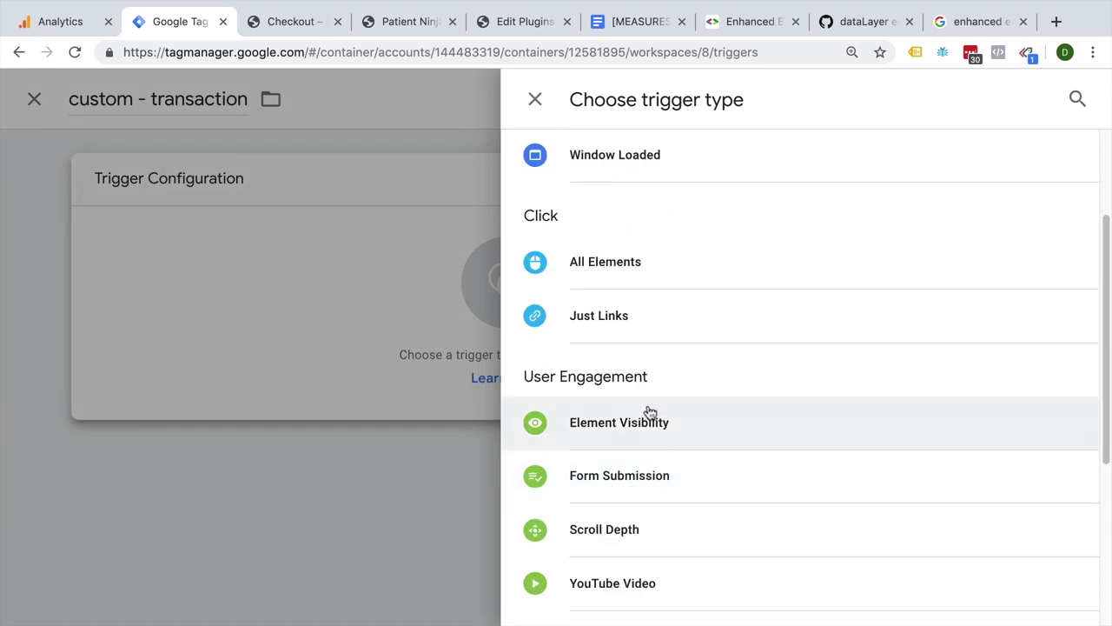
pyautogui.scroll(-6, 647, 444)
pyautogui.scroll(-1, 716, 373)
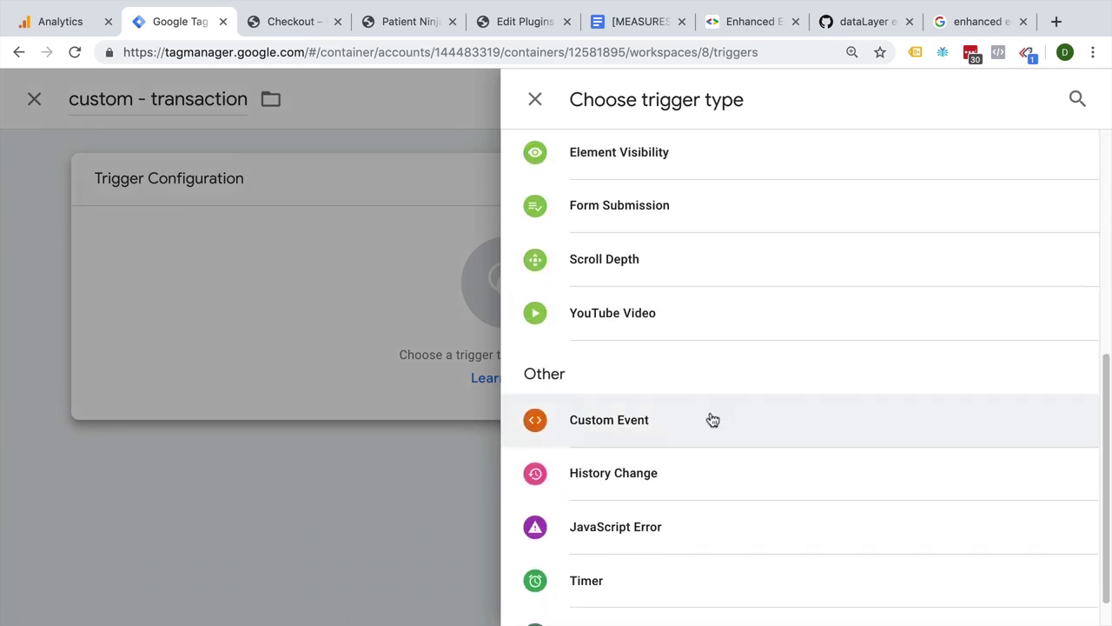
pyautogui.click(631, 432)
pyautogui.click(256, 378)
pyautogui.write('transaction')
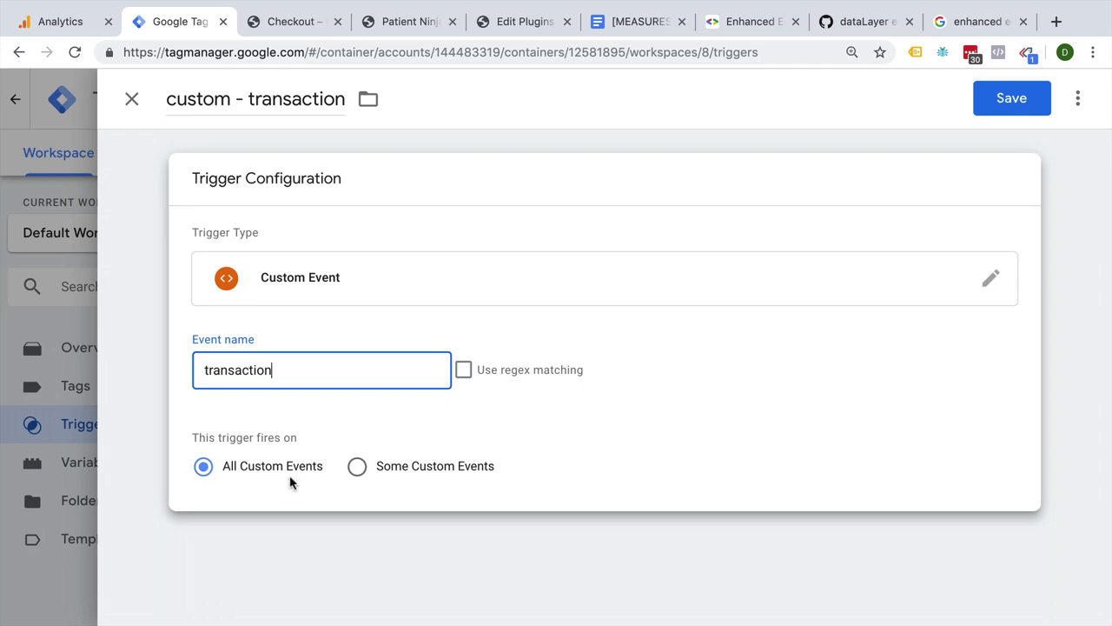
pyautogui.click(360, 465)
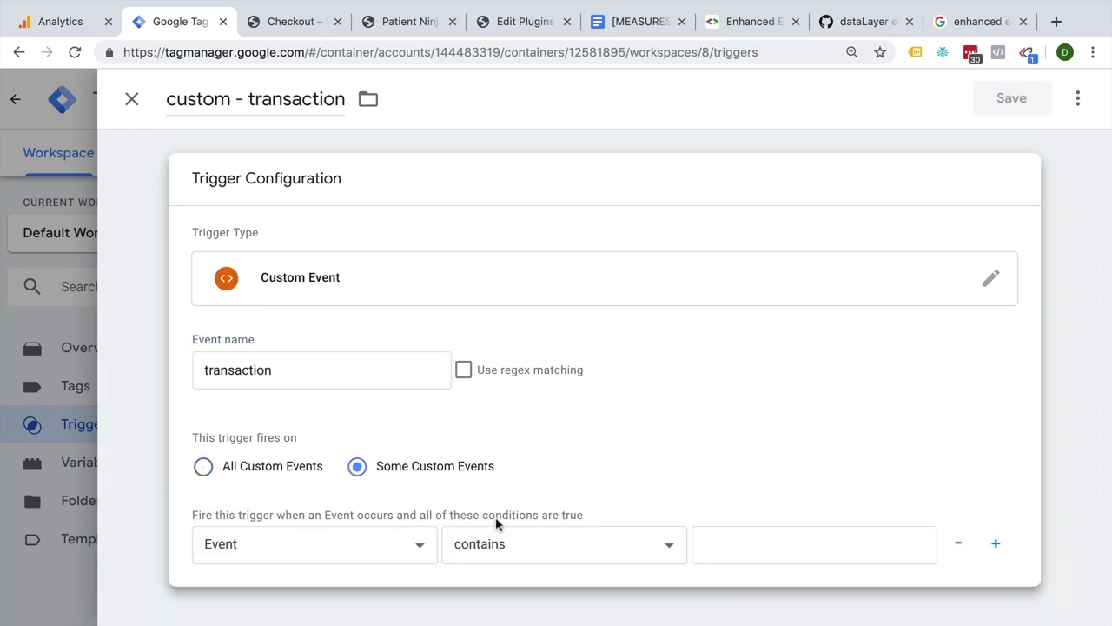
pyautogui.click(205, 468)
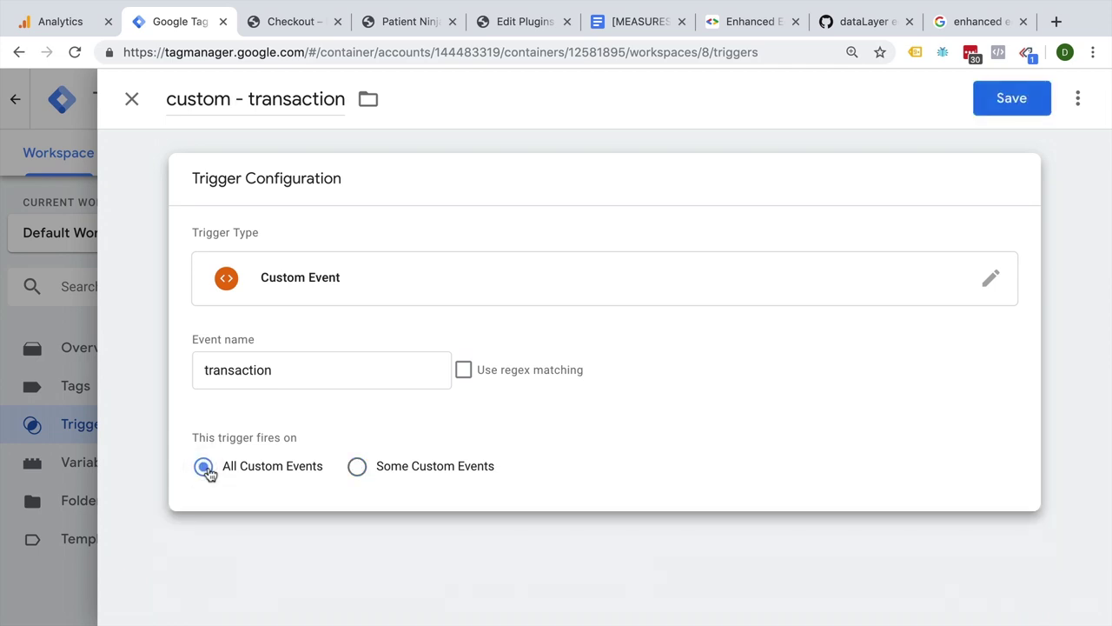
pyautogui.click(1017, 102)
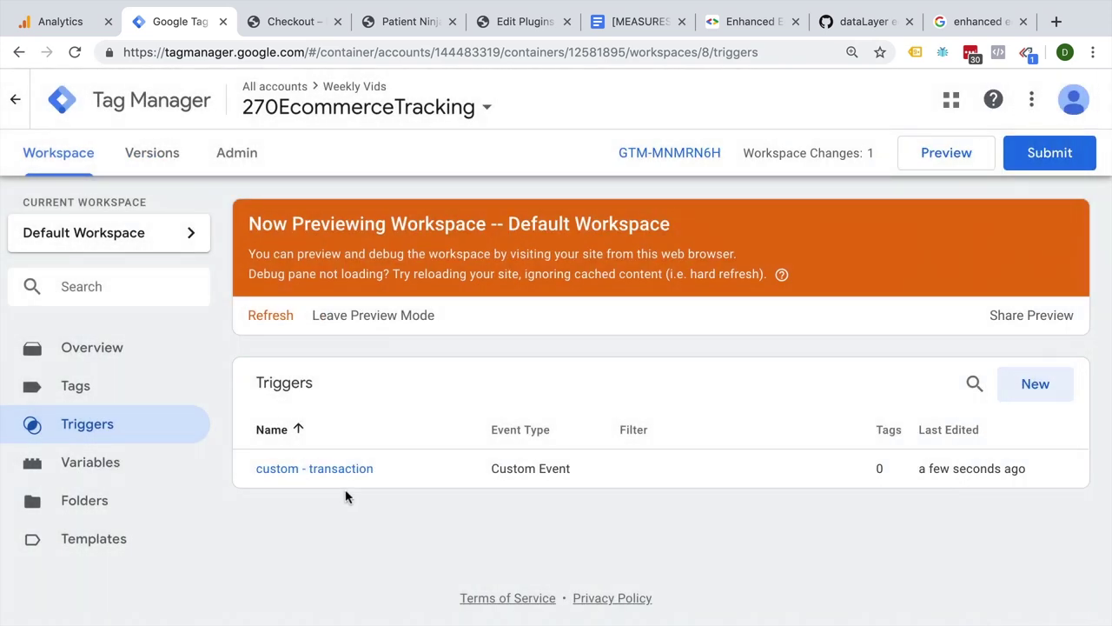
# Step: Review the "GA - Pageview - All Pages" tag and the Google Analytics Settings variable it uses
pyautogui.click(50, 387)
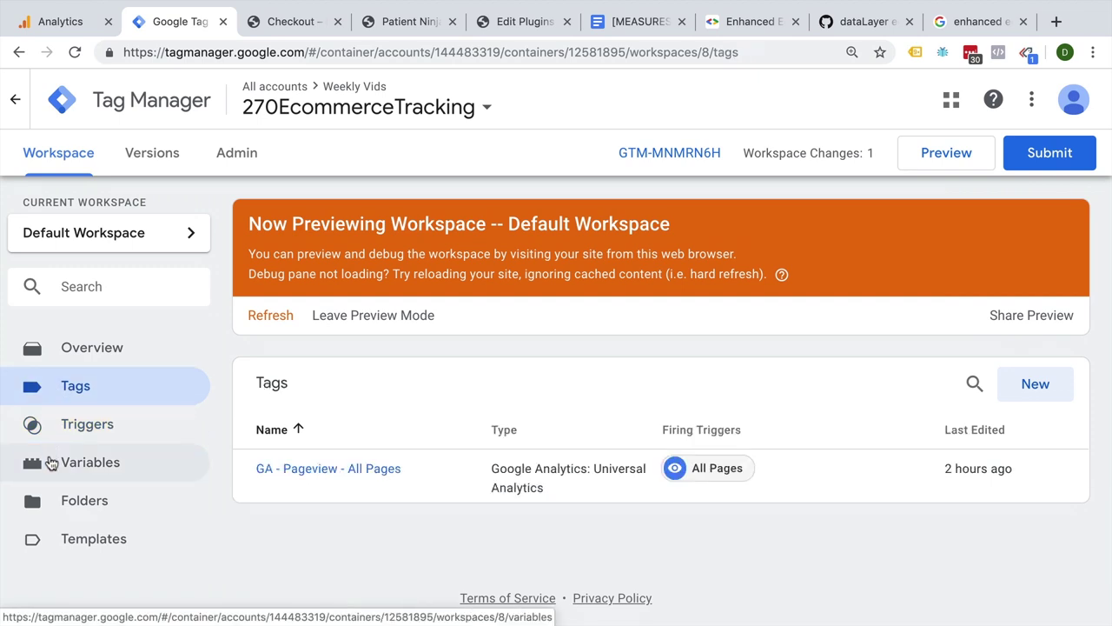
pyautogui.click(327, 474)
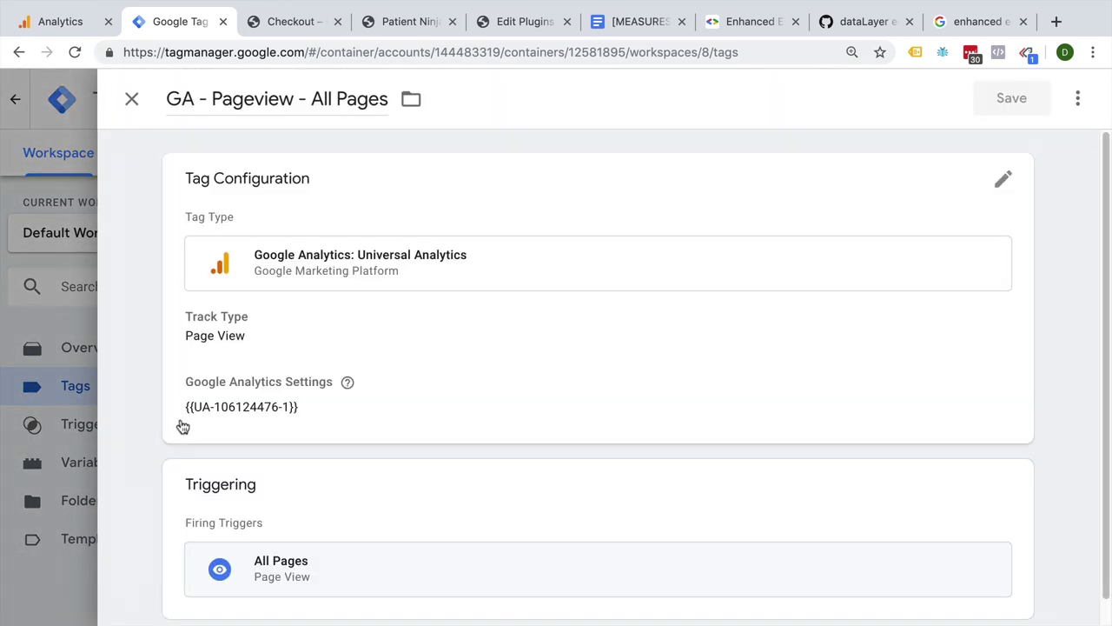
pyautogui.click(120, 470)
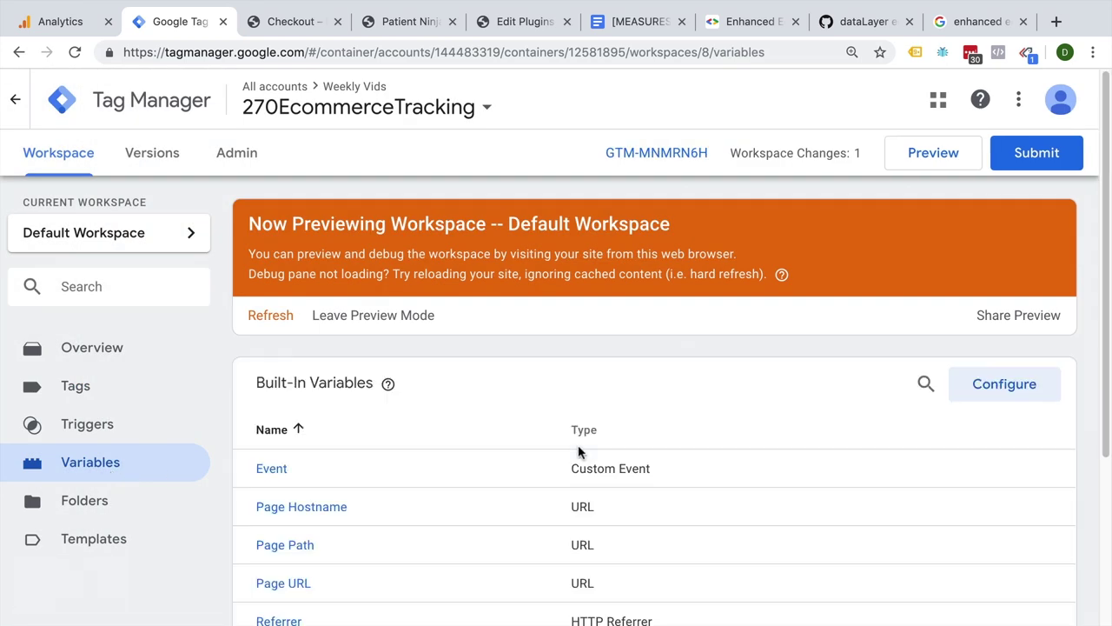
pyautogui.scroll(-3, 521, 478)
pyautogui.click(336, 532)
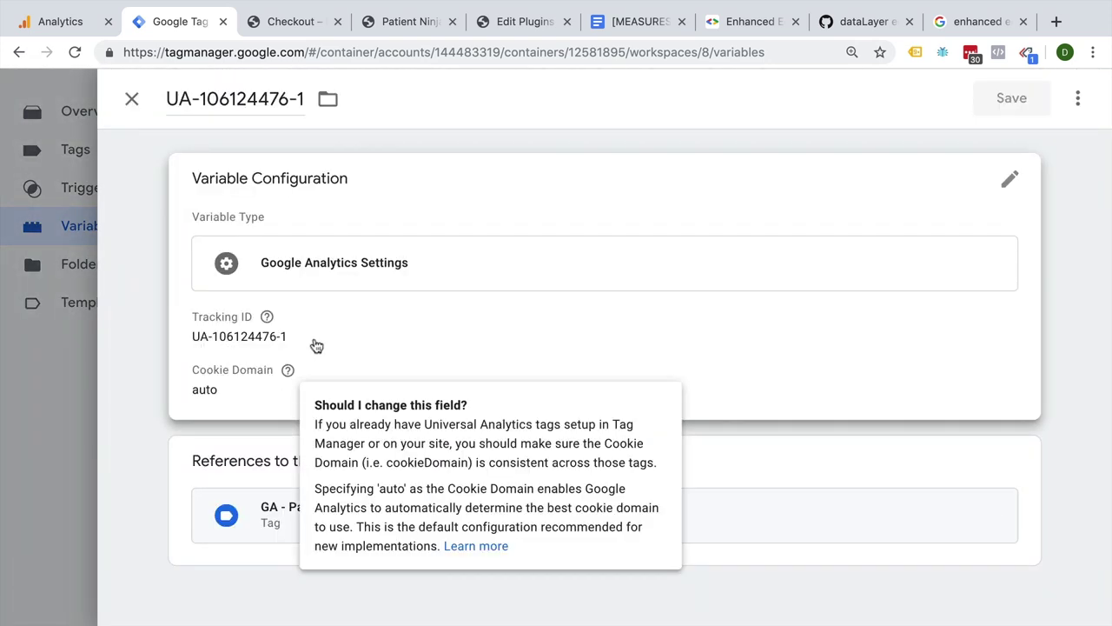
pyautogui.click(52, 26)
pyautogui.click(160, 19)
pyautogui.click(99, 467)
pyautogui.click(165, 161)
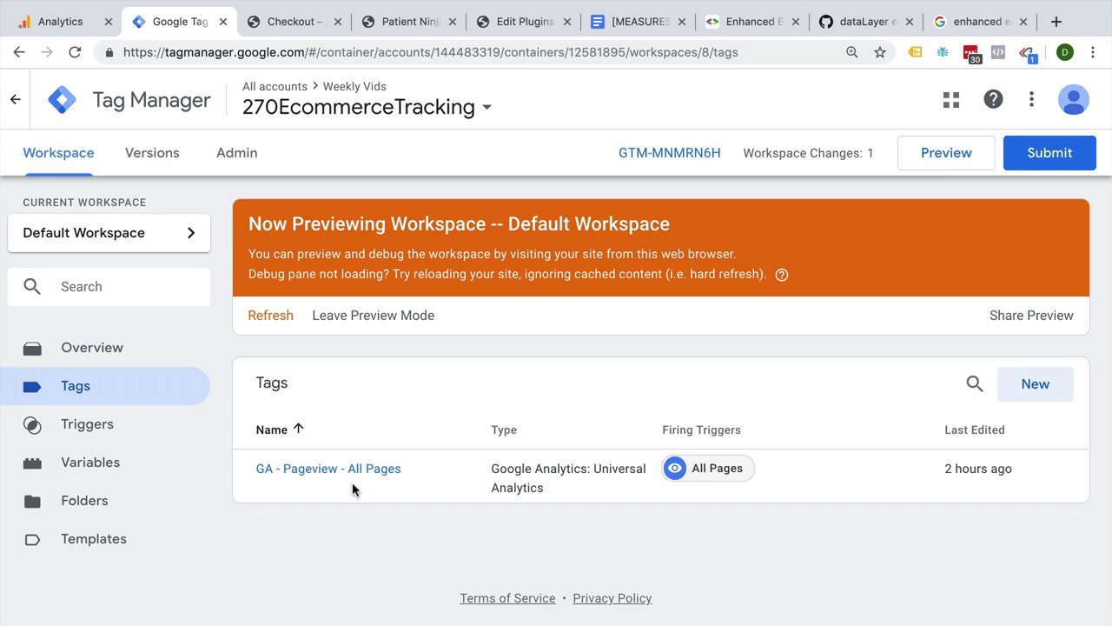
# Step: Create a new tag named "GA - Event - Transaction" with the Google Analytics: Universal Analytics tag type
pyautogui.click(1008, 384)
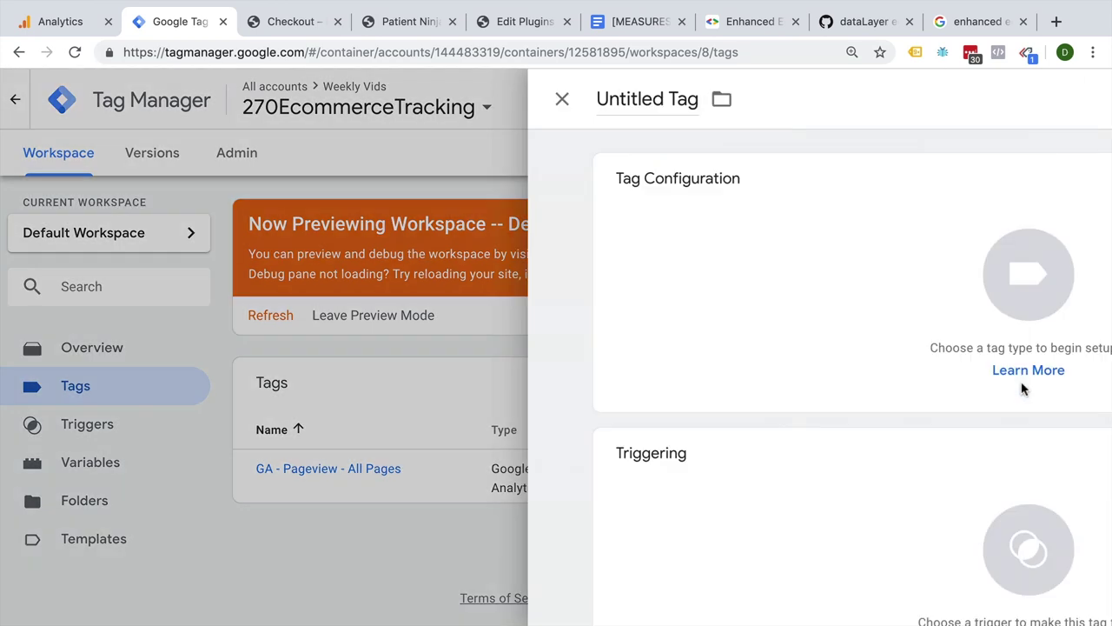
pyautogui.click(235, 98)
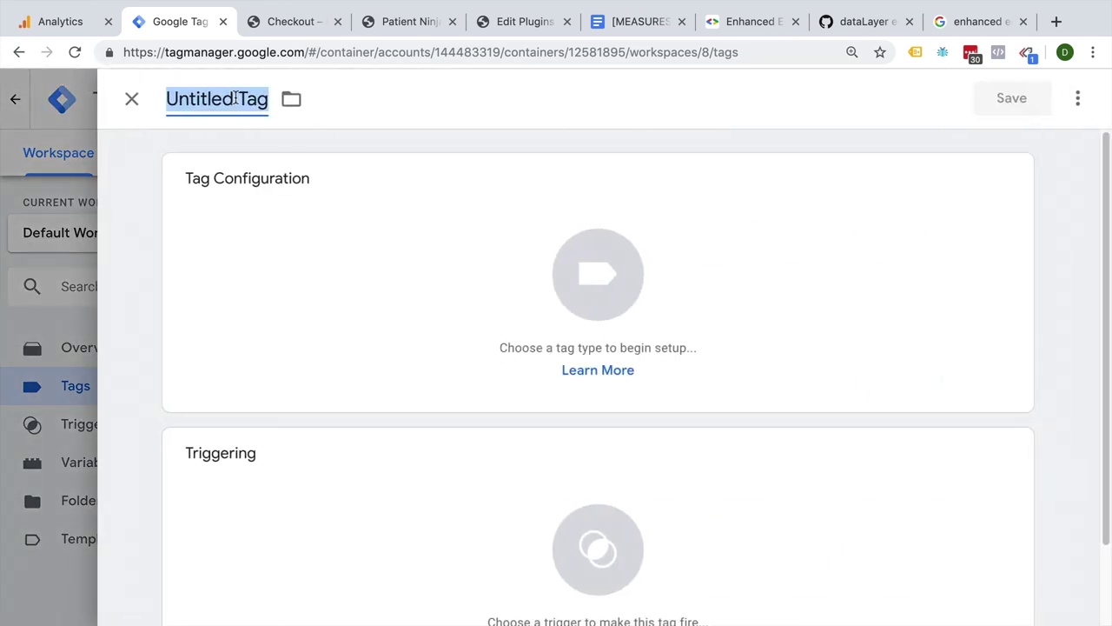
pyautogui.write('GA - Event - Transaction')
pyautogui.click(271, 220)
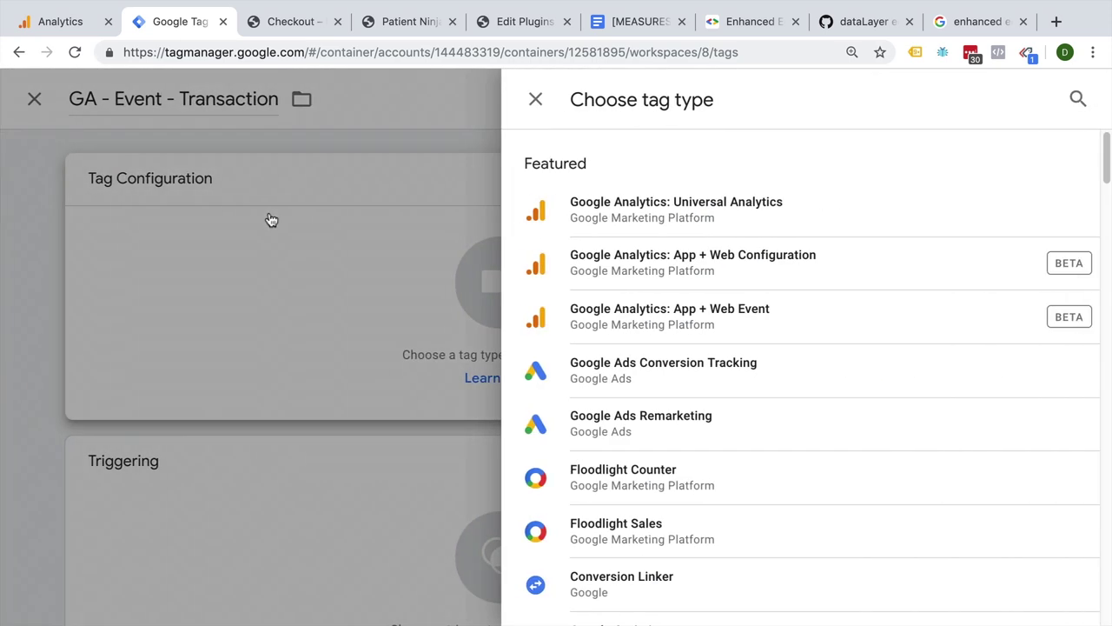
pyautogui.click(670, 213)
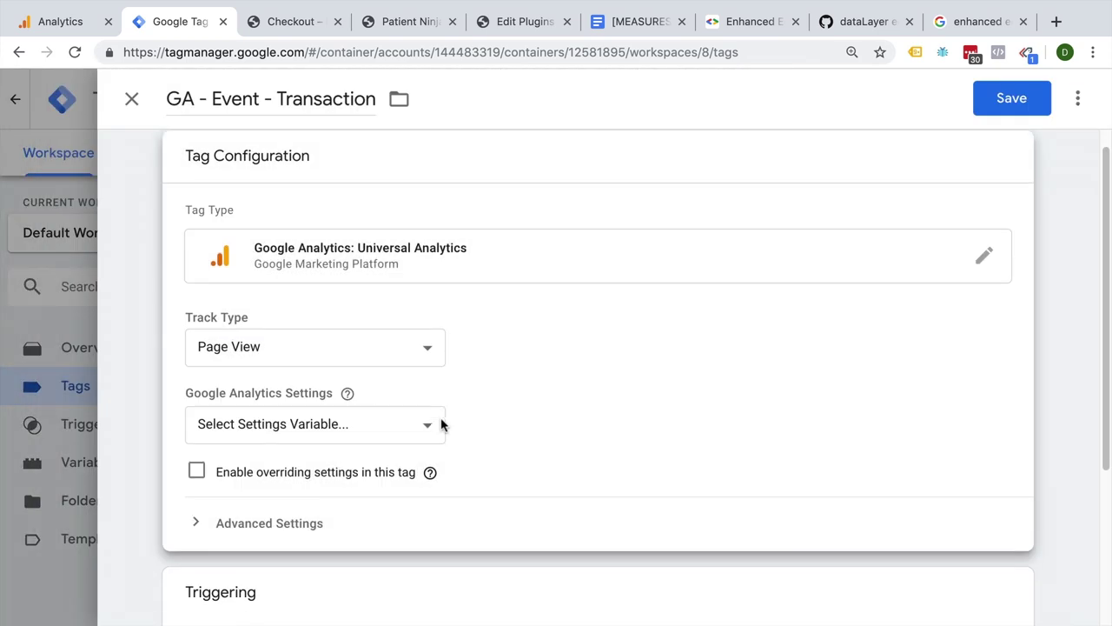
# Step: Set the tag's track type to Event and its event category to "Enhanced Ecommerce"
pyautogui.click(400, 354)
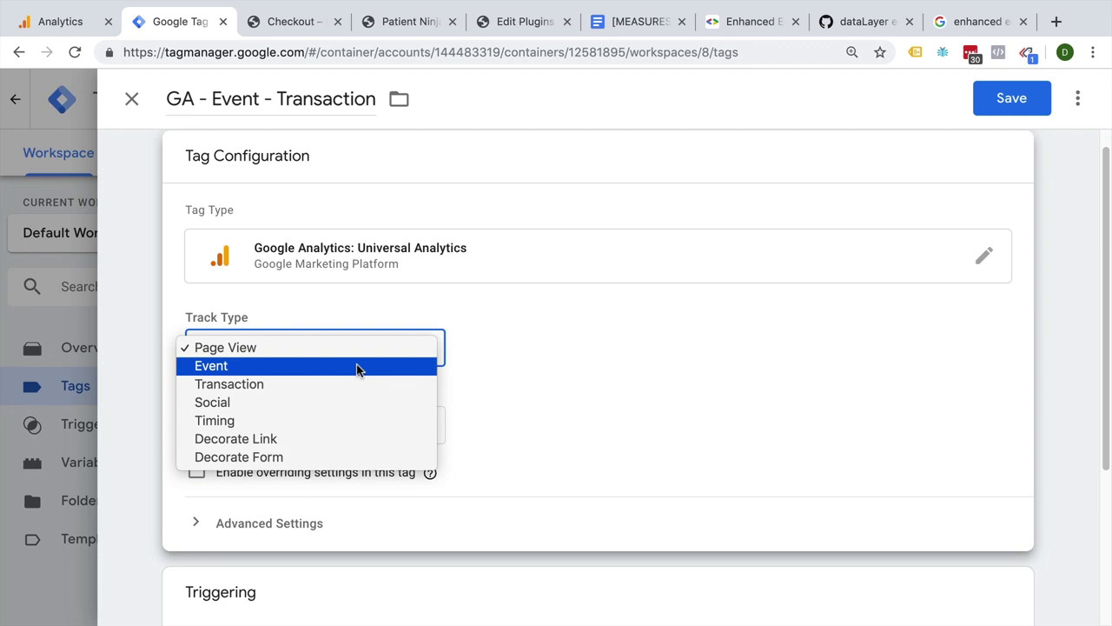
pyautogui.click(357, 369)
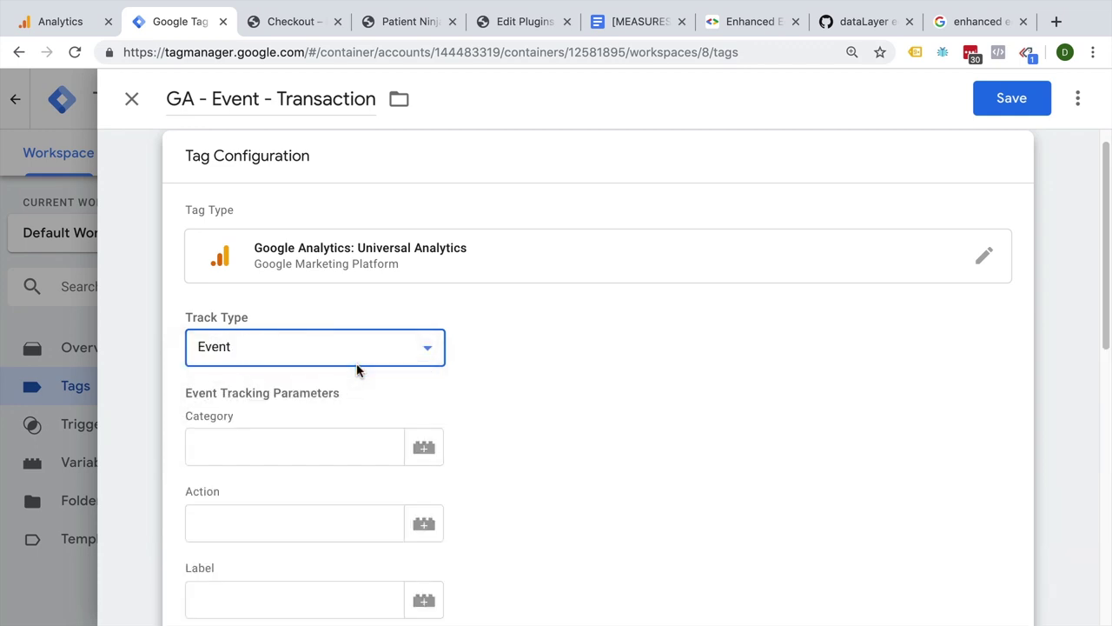
pyautogui.scroll(-5, 714, 424)
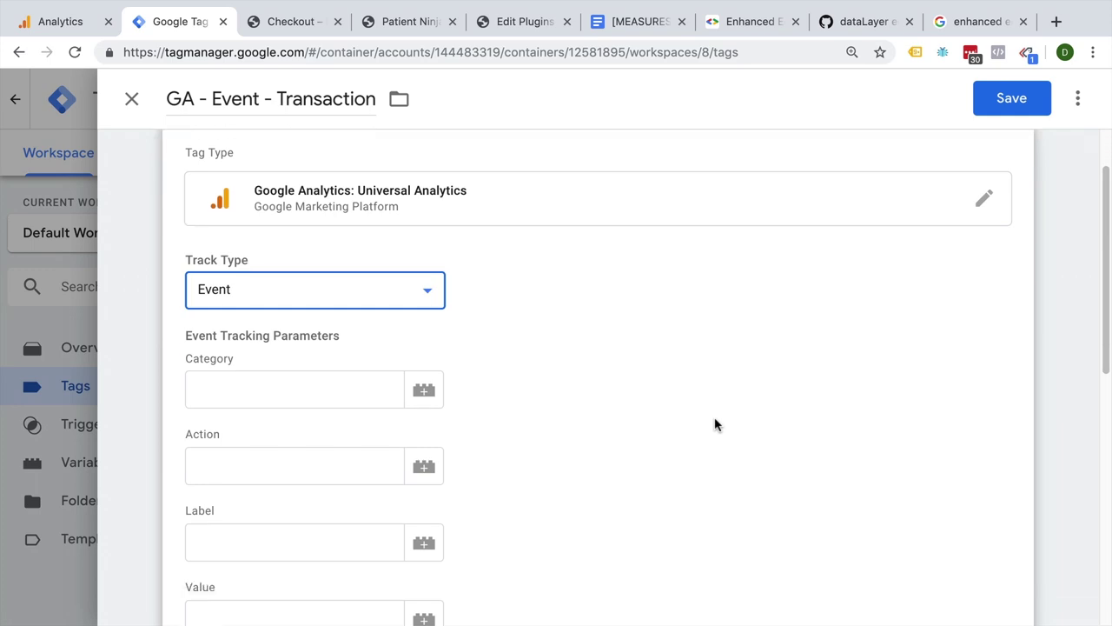
pyautogui.click(247, 187)
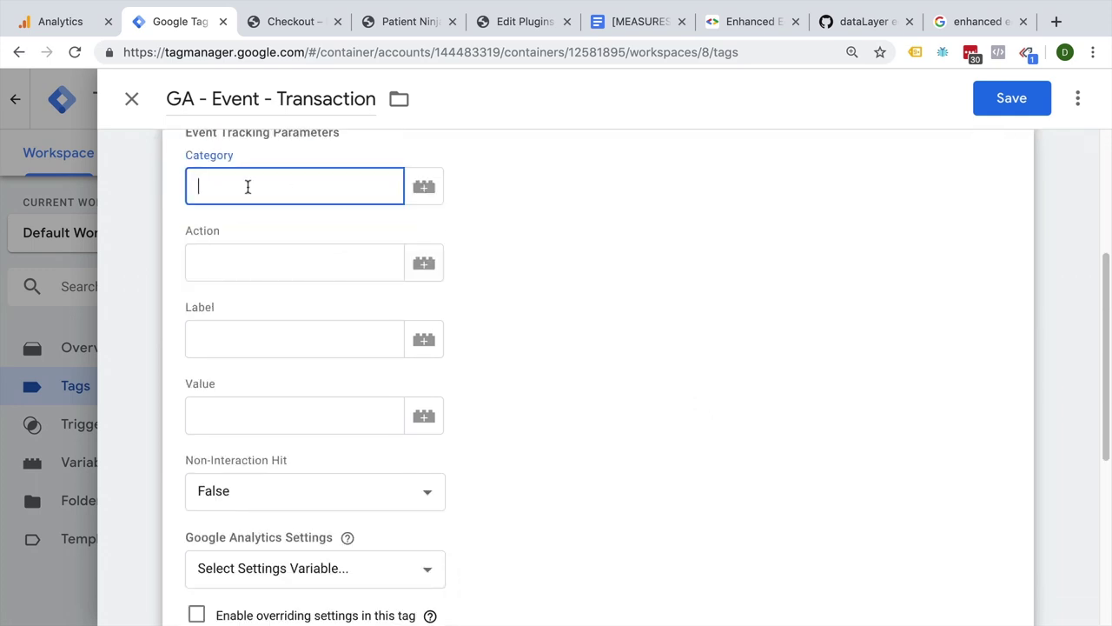
pyautogui.write('Enhanced Ecommerce')
# Step: Set the event action to the built-in Event variable and check the event name in the checkout page's data layer
pyautogui.click(226, 259)
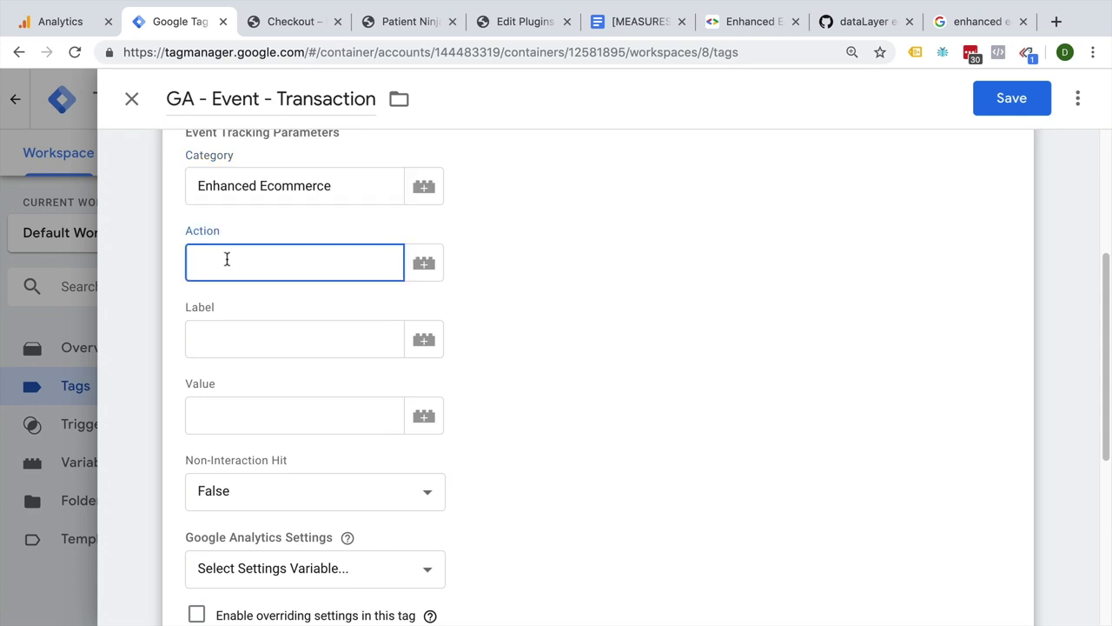
pyautogui.click(420, 267)
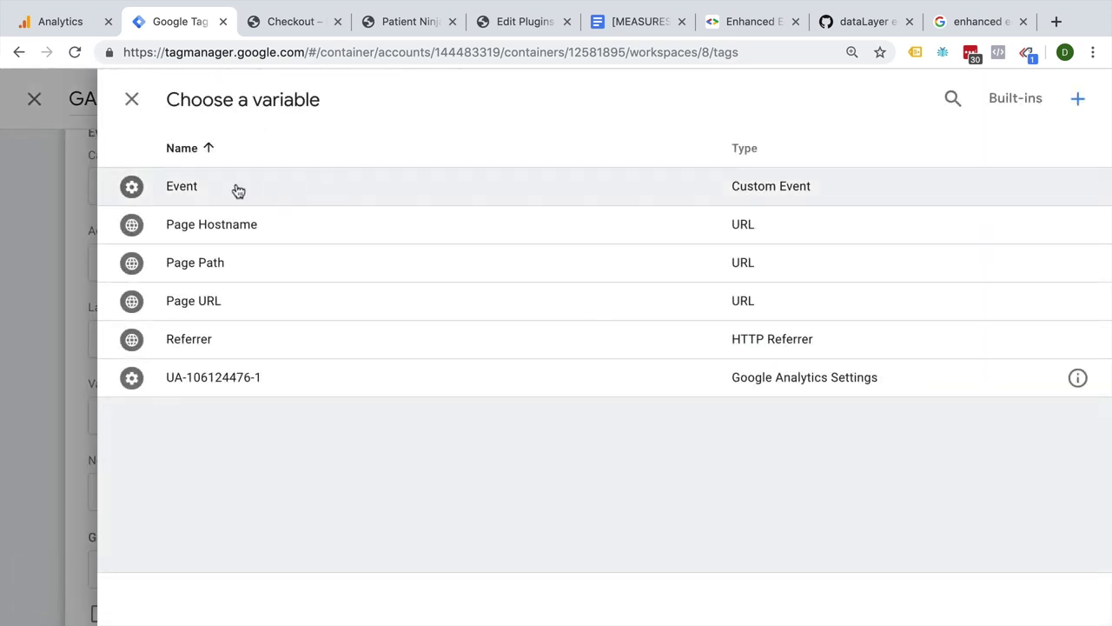
pyautogui.click(238, 190)
pyautogui.click(295, 28)
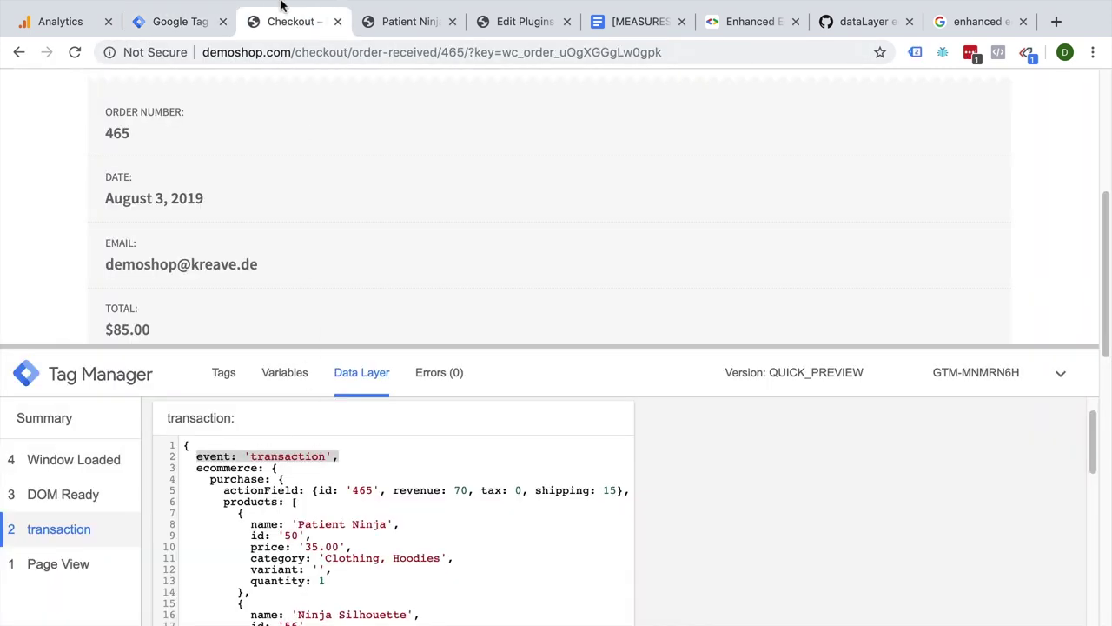
pyautogui.click(178, 21)
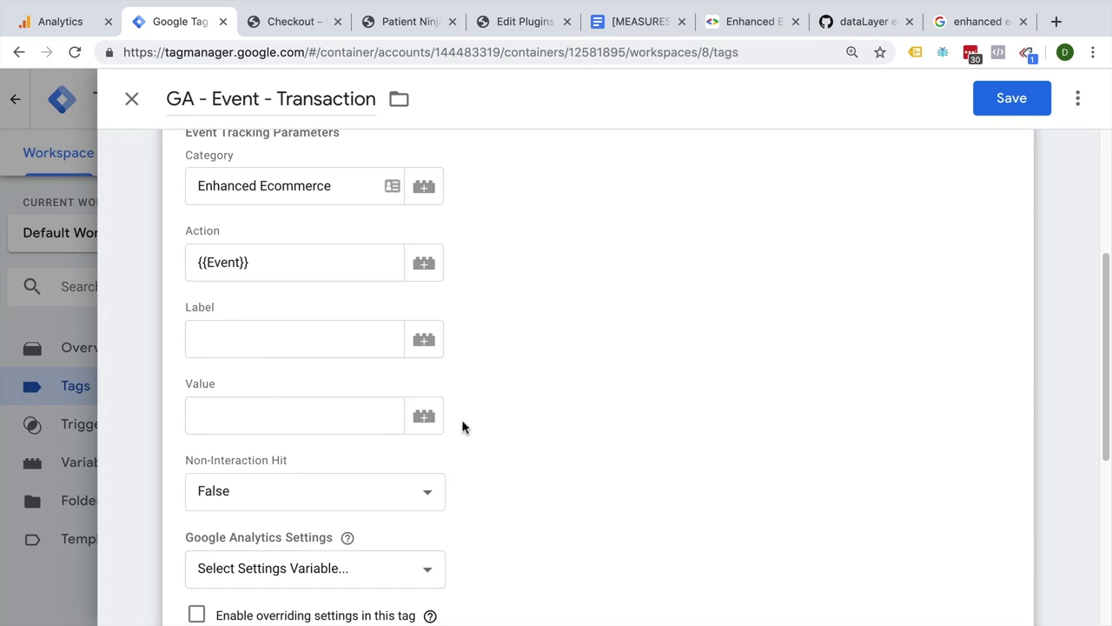
# Step: Set the event label to the built-in Page Path variable
pyautogui.scroll(-1, 513, 426)
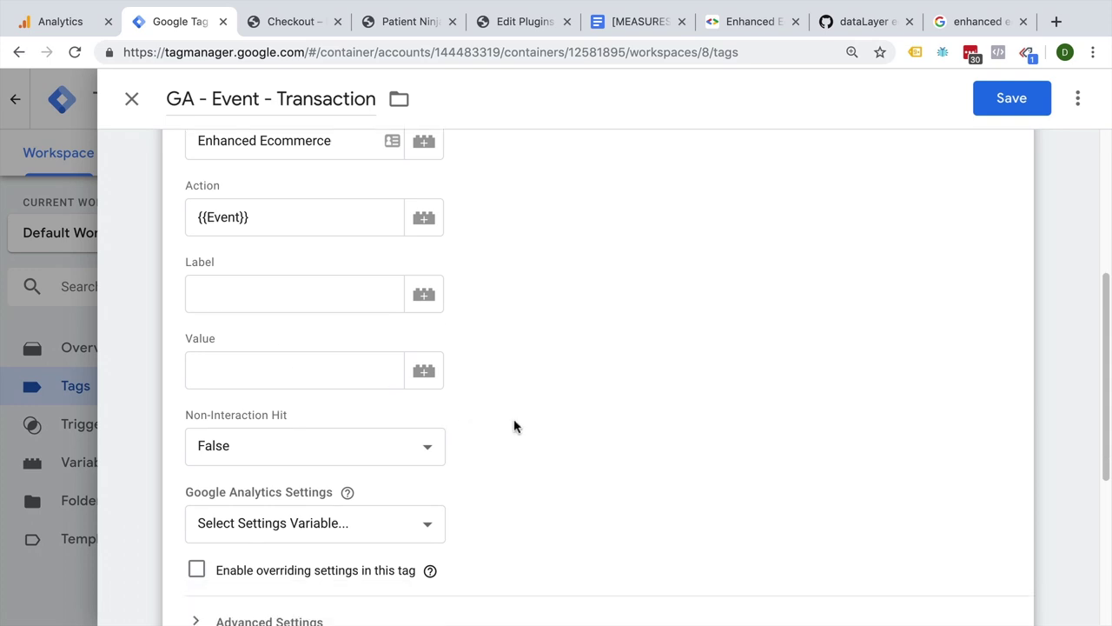
pyautogui.click(259, 292)
pyautogui.click(424, 296)
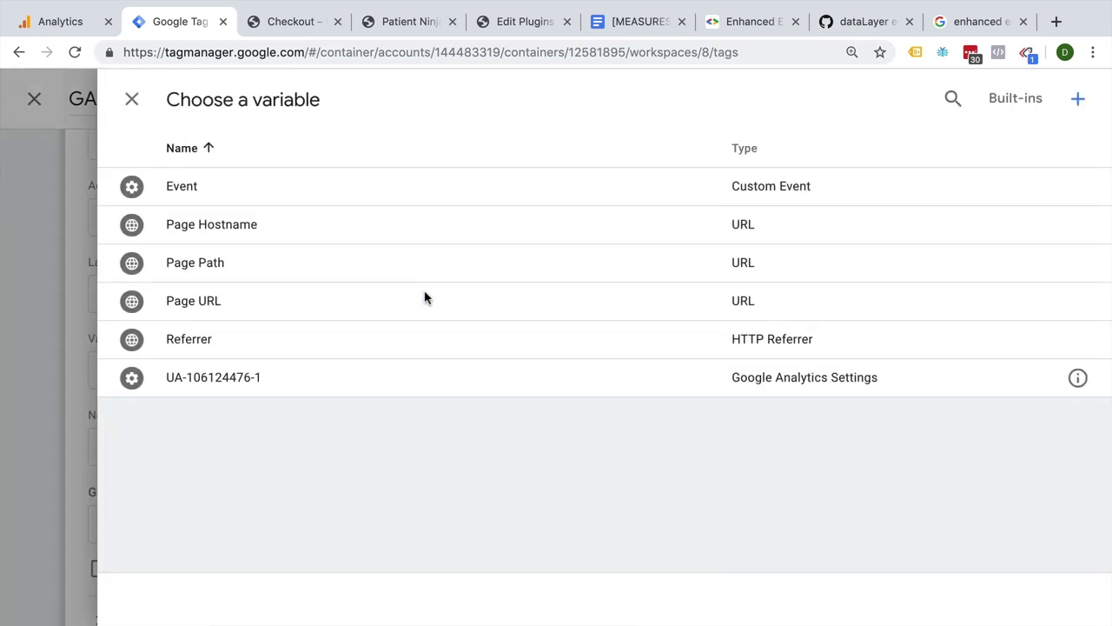
pyautogui.click(230, 271)
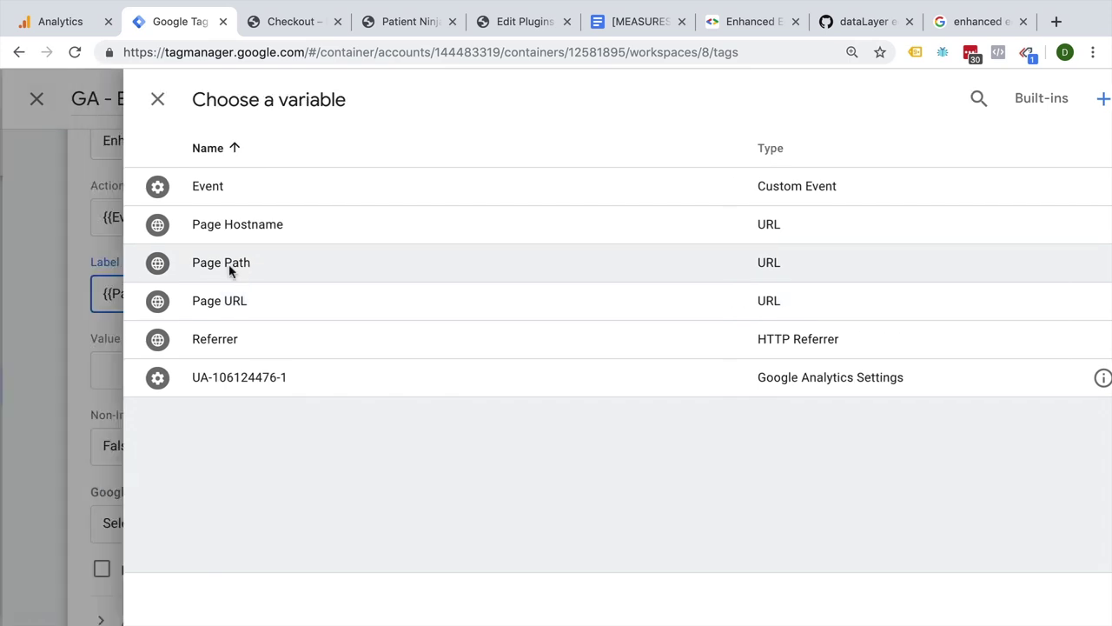
# Step: Set Non-Interaction Hit to True and assign the existing Google Analytics Settings variable to the tag
pyautogui.scroll(-3, 531, 402)
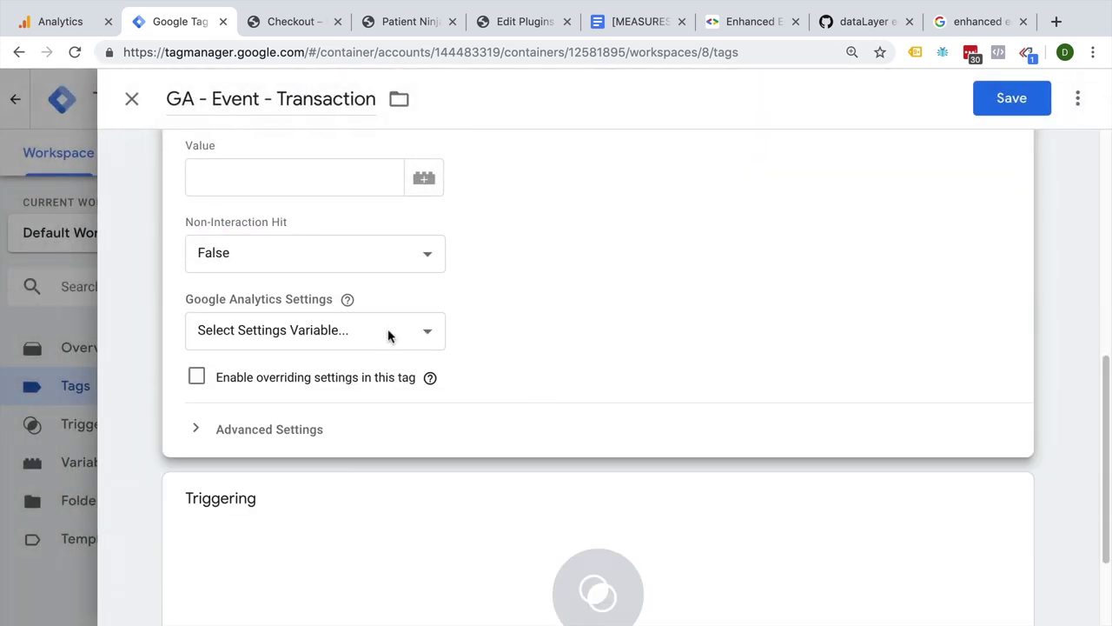
pyautogui.click(270, 269)
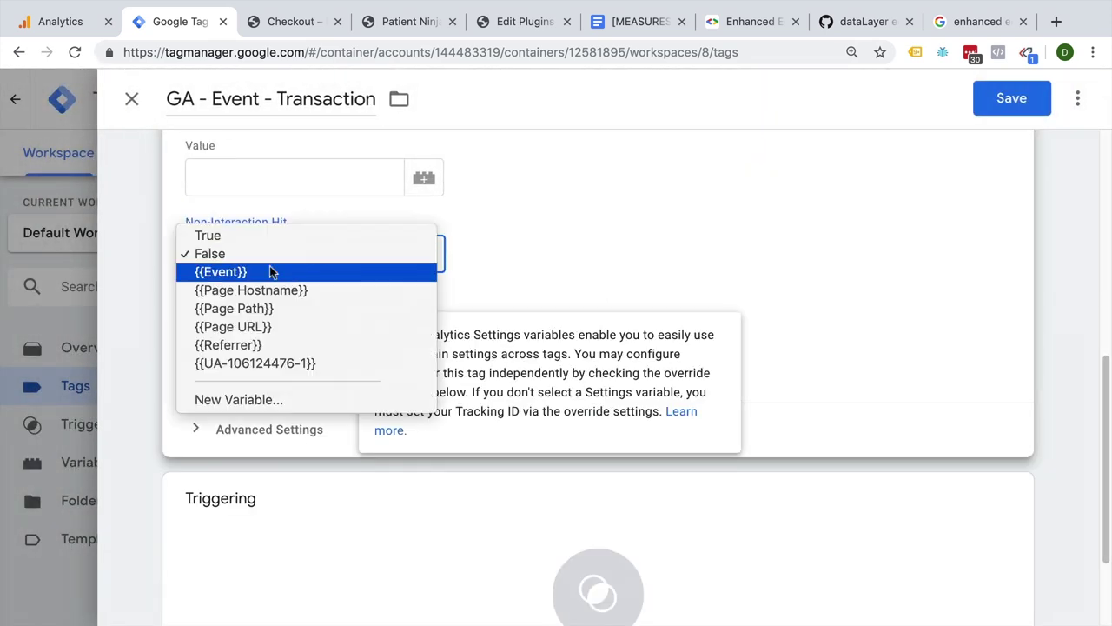
pyautogui.click(274, 249)
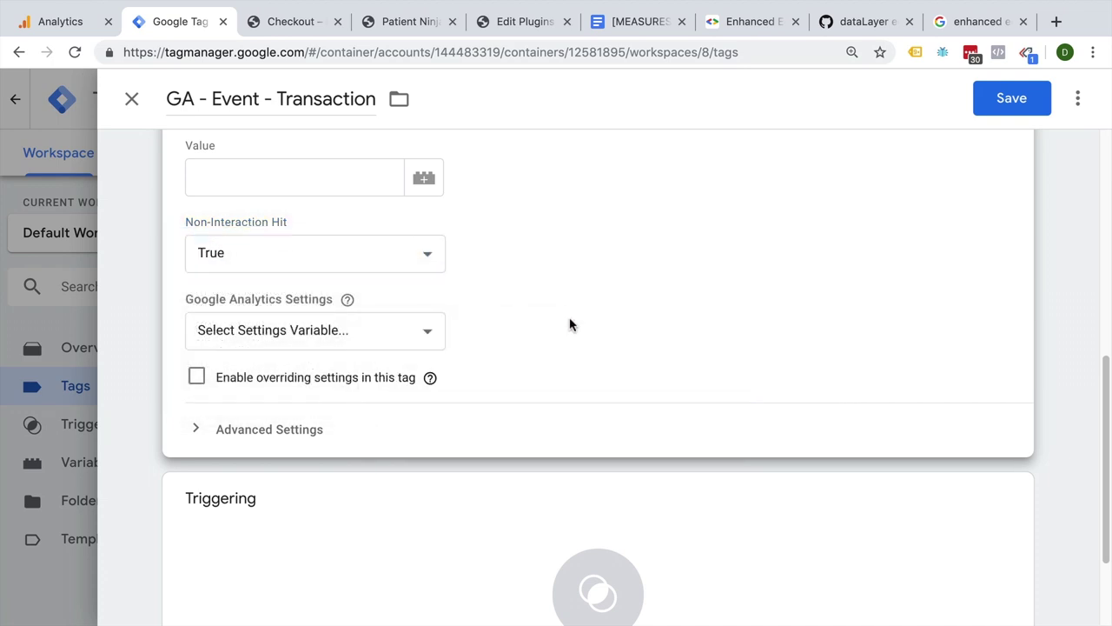
pyautogui.click(401, 337)
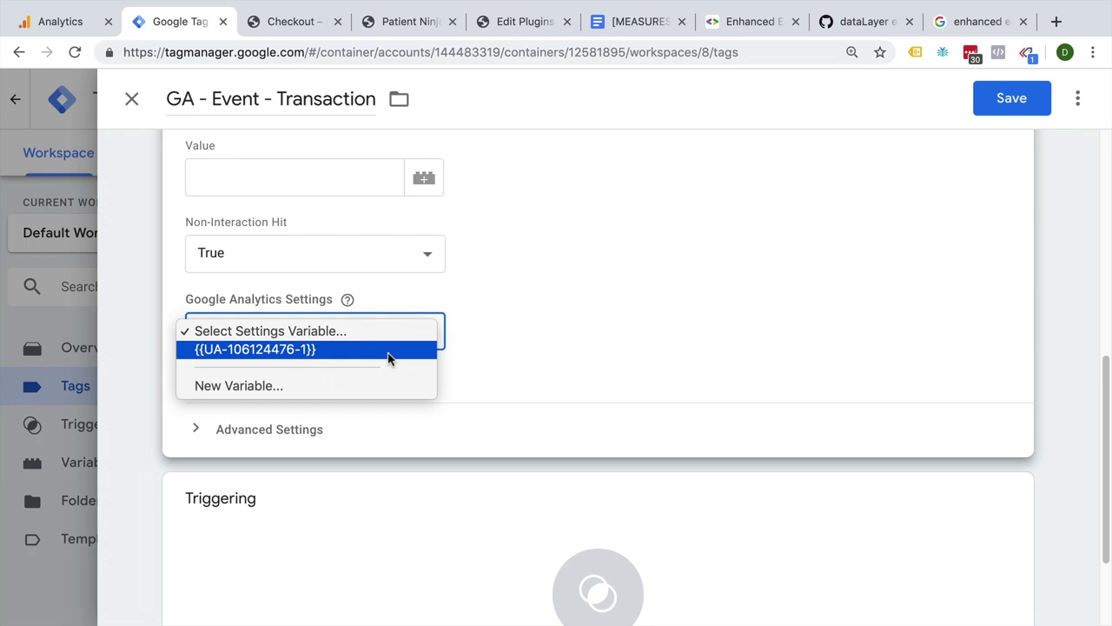
pyautogui.click(388, 352)
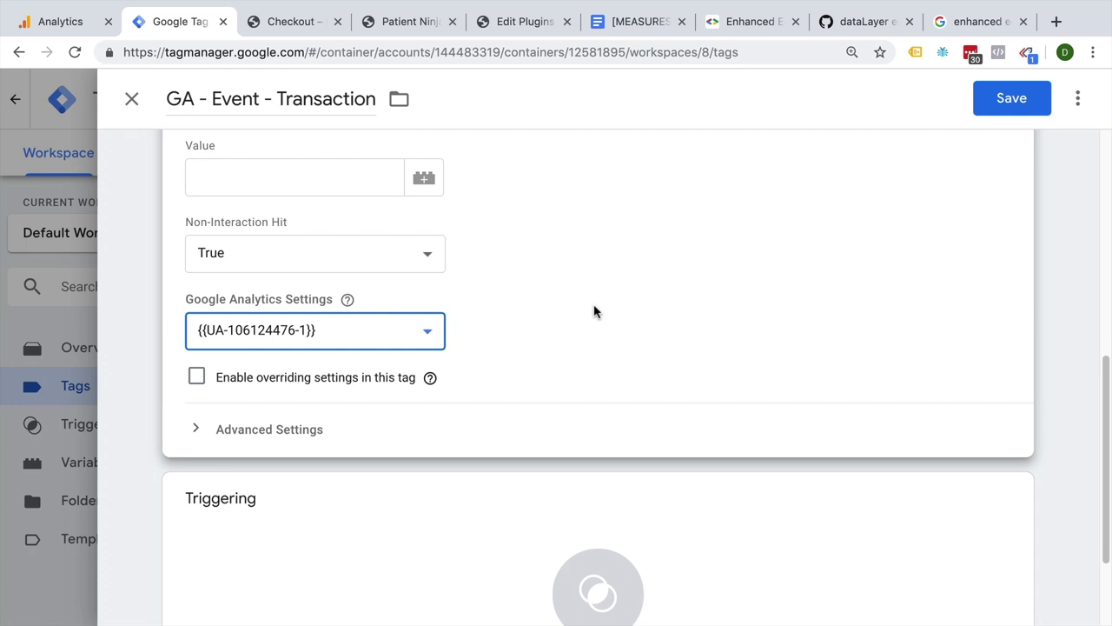
# Step: Enable overriding settings in this tag and expand its More Settings section
pyautogui.click(430, 377)
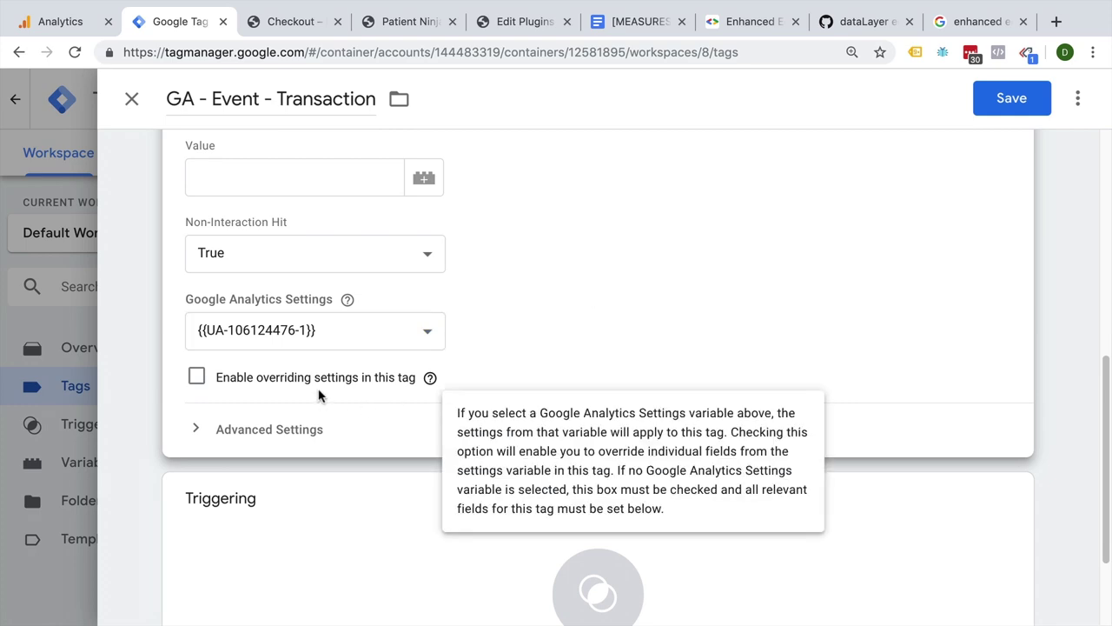
pyautogui.click(196, 377)
pyautogui.scroll(-1, 195, 415)
pyautogui.click(199, 396)
pyautogui.scroll(-2, 205, 408)
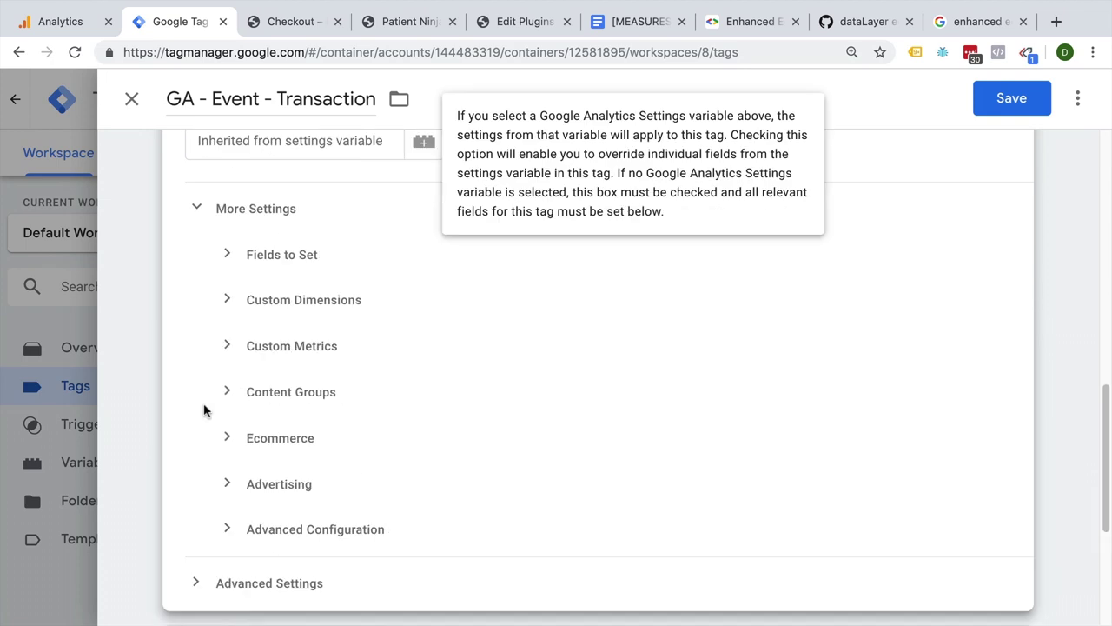
# Step: Set Enable Enhanced Ecommerce Features to True in the tag's Ecommerce settings and have it use the data layer
pyautogui.click(233, 437)
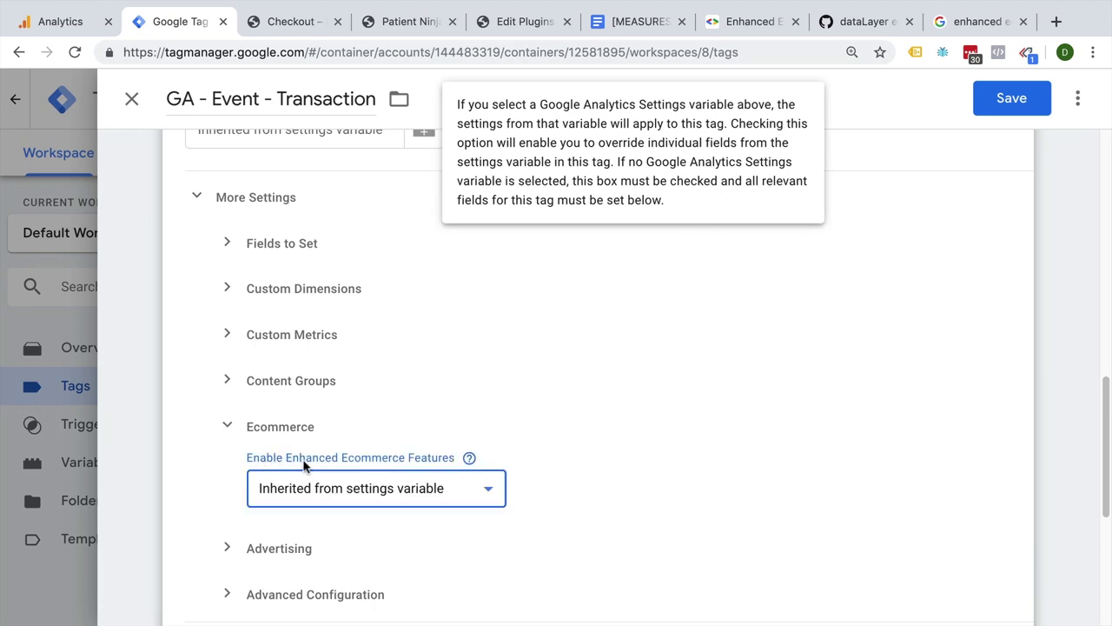
pyautogui.click(392, 492)
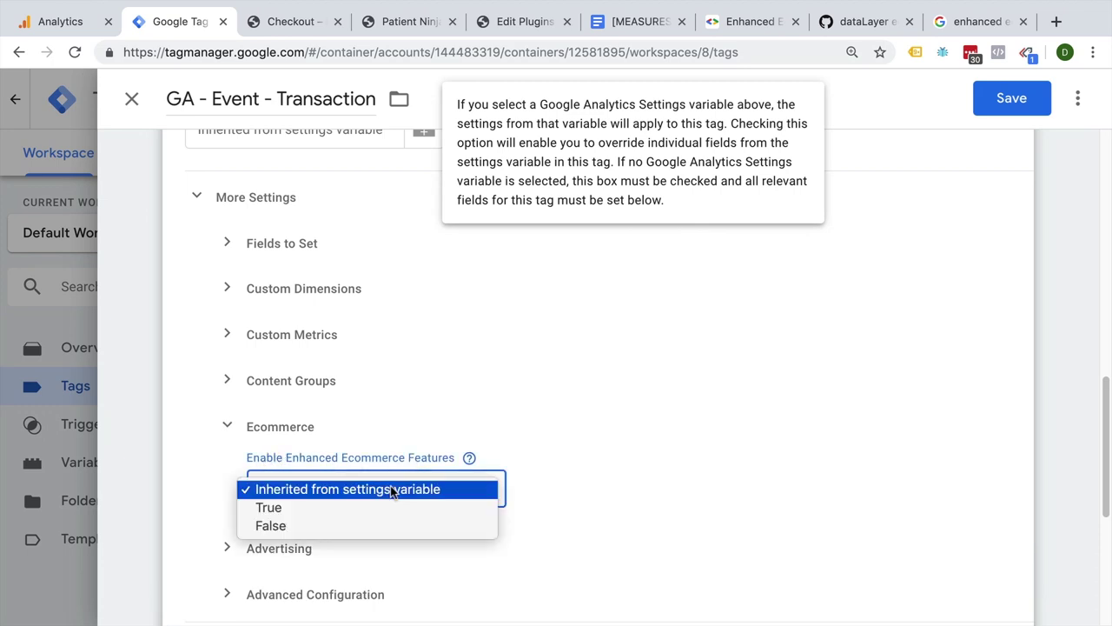
pyautogui.click(351, 507)
pyautogui.scroll(-1, 658, 522)
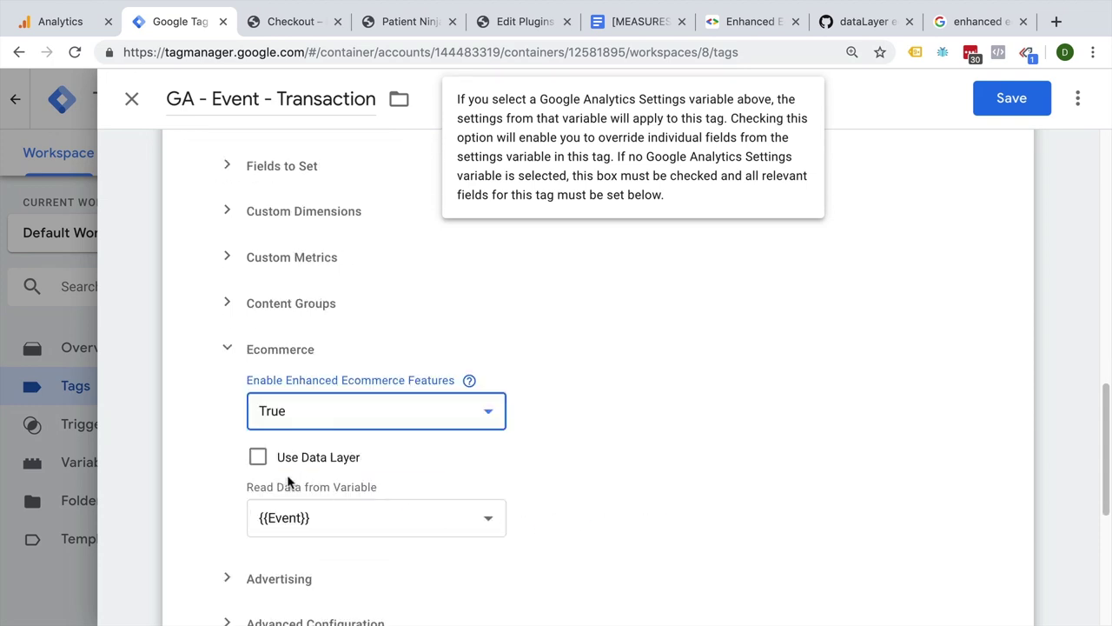
pyautogui.click(258, 457)
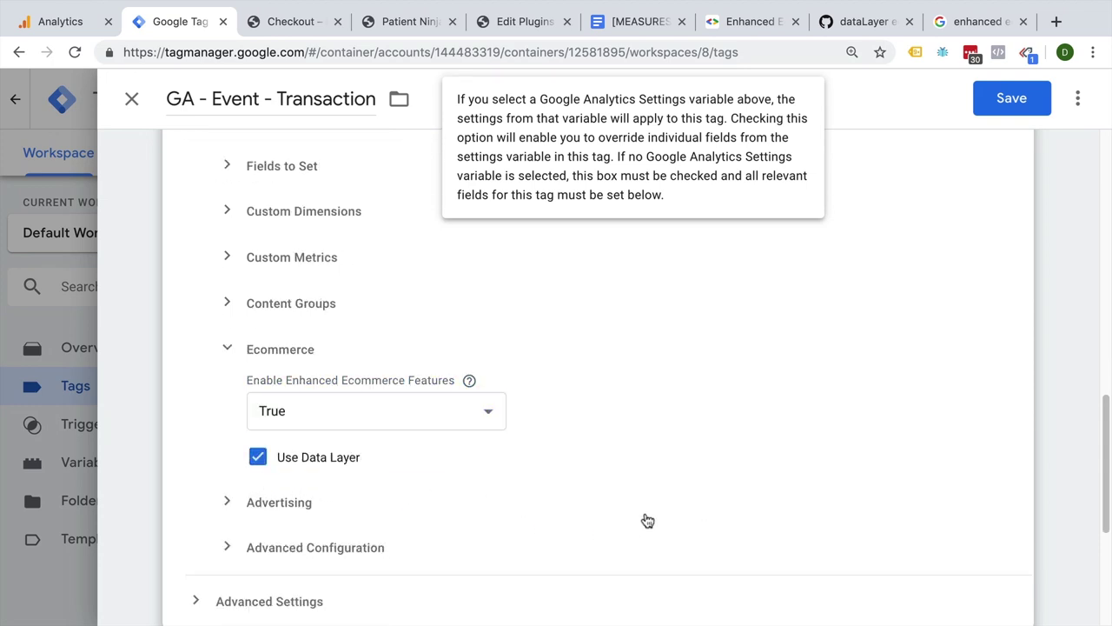
# Step: Assign the "custom - transaction" trigger to the tag and save it
pyautogui.scroll(-3, 647, 520)
pyautogui.click(906, 484)
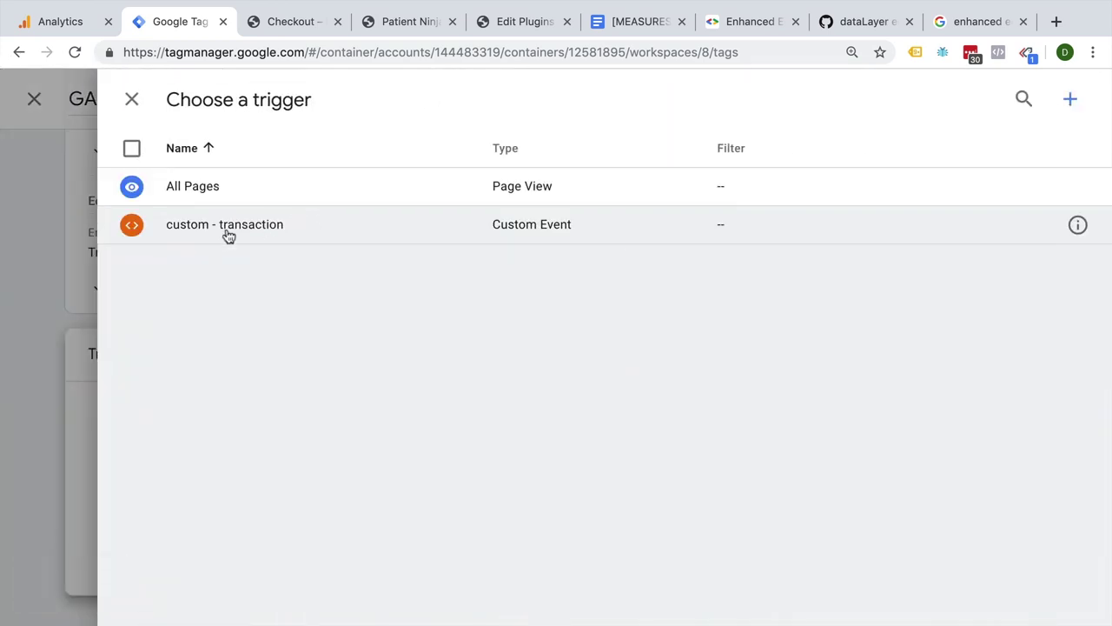
pyautogui.click(227, 237)
pyautogui.click(1001, 111)
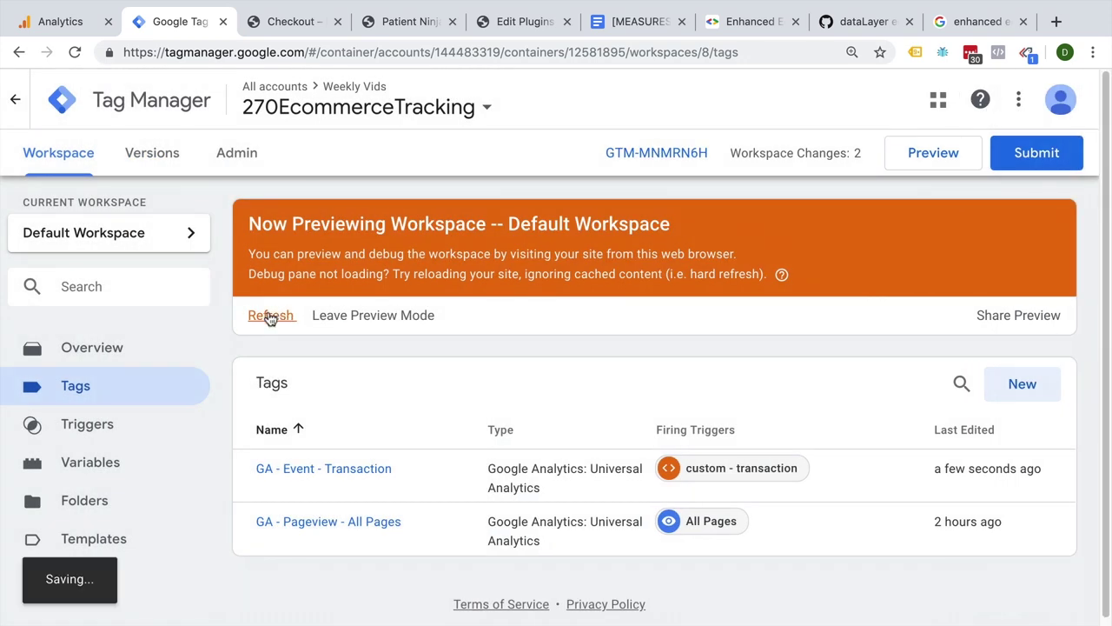
# Step: Reload the shop's order-received page with the refreshed preview and check which tags fired, enlarging the debug pane
pyautogui.click(318, 26)
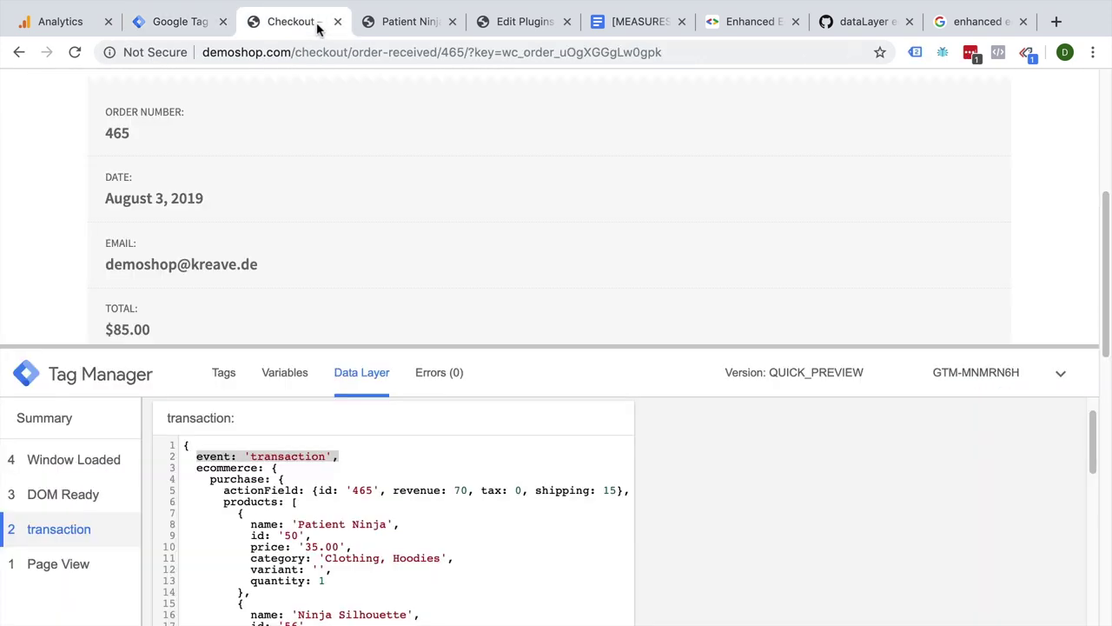
pyautogui.press('super+r')
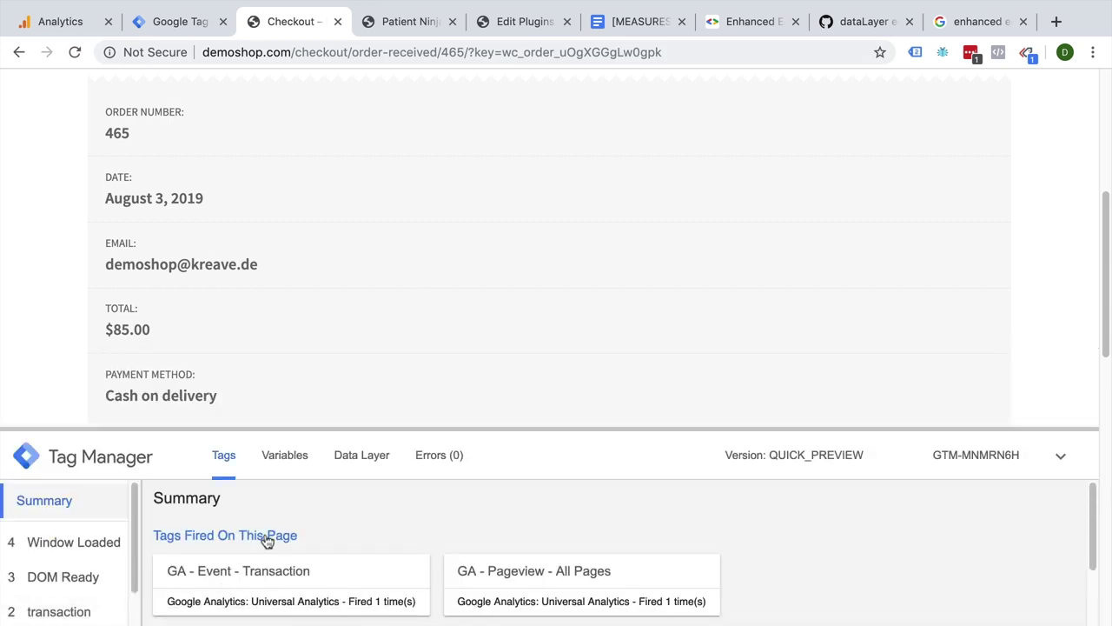
pyautogui.moveTo(356, 428); pyautogui.dragTo(385, 318)
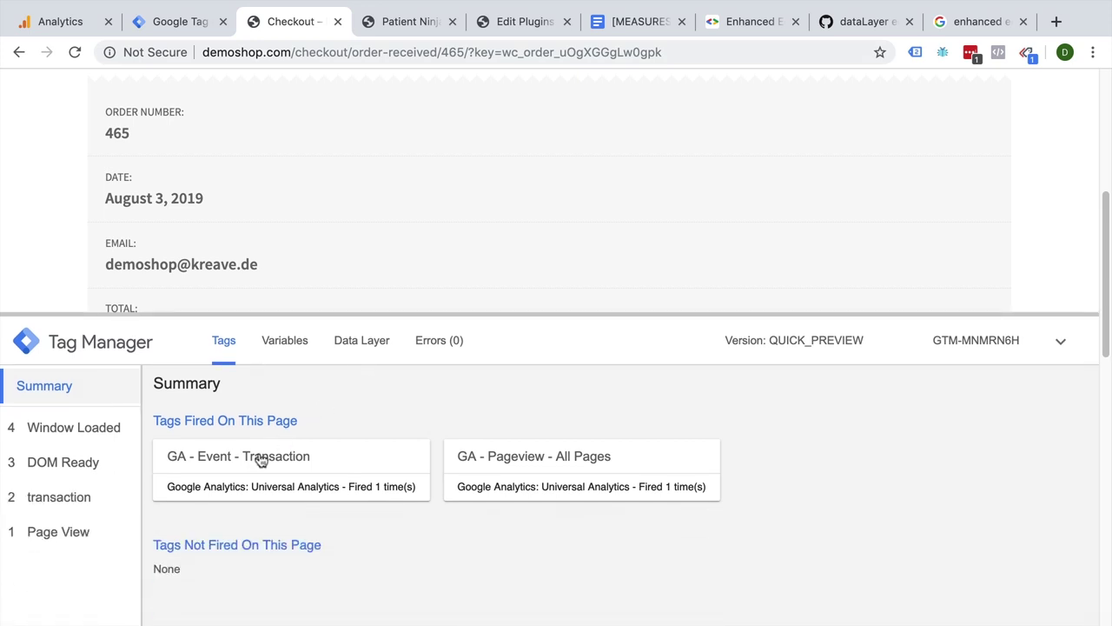
# Step: Inspect the details of the transaction event sent to Google Analytics using Google Tag Assistant
pyautogui.click(915, 53)
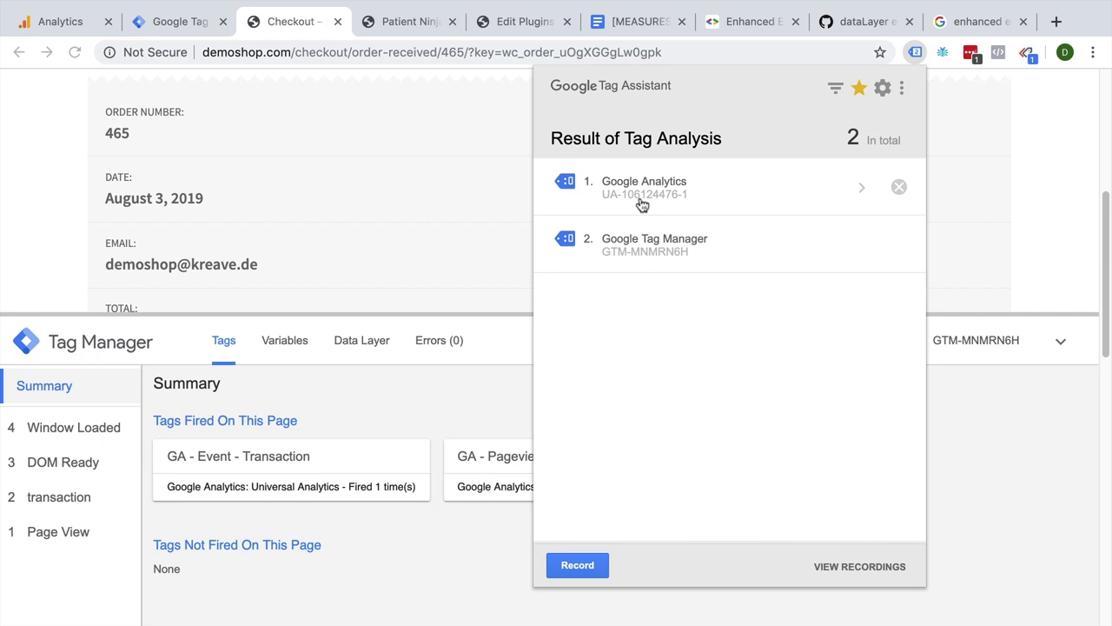
pyautogui.click(642, 204)
pyautogui.click(816, 426)
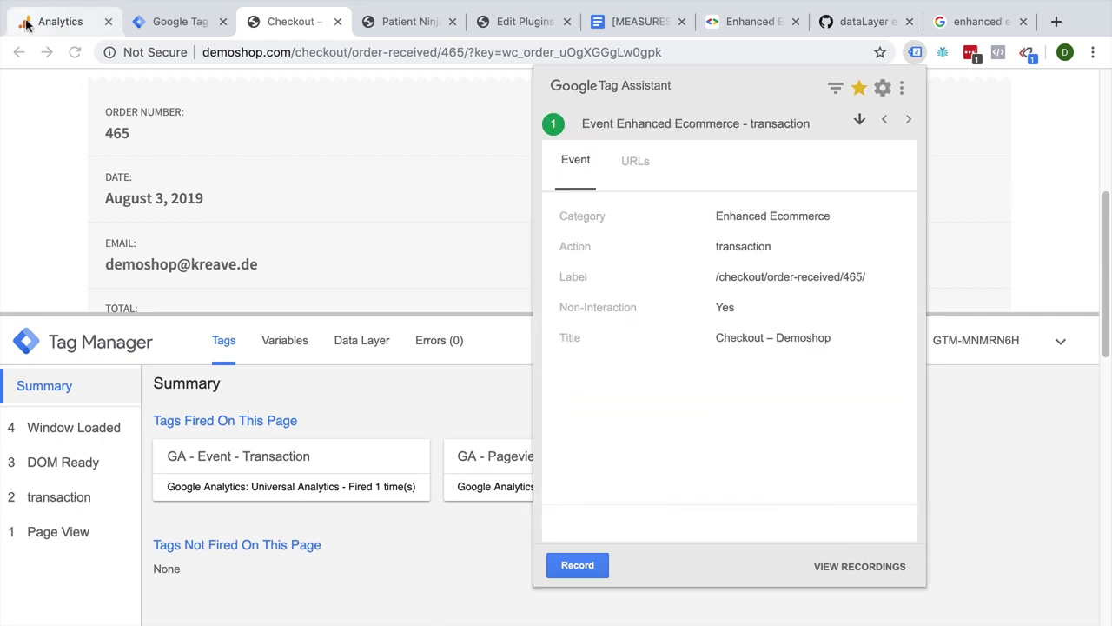
# Step: Switch to Google Analytics and check the Real-time Events report for the last 30 minutes
pyautogui.click(57, 22)
pyautogui.click(69, 142)
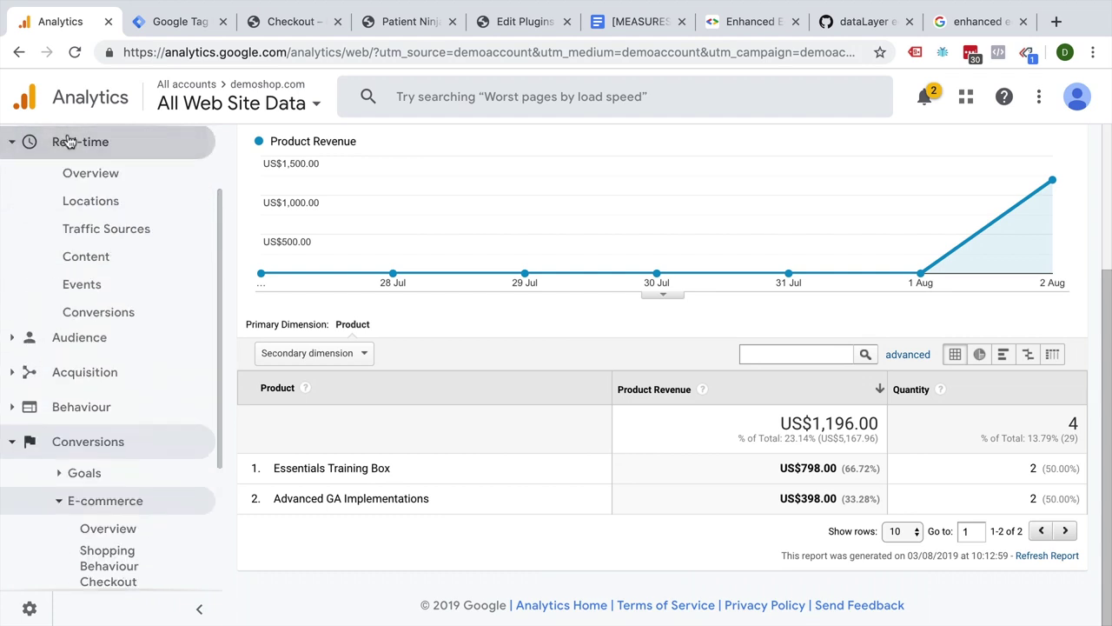
pyautogui.click(81, 284)
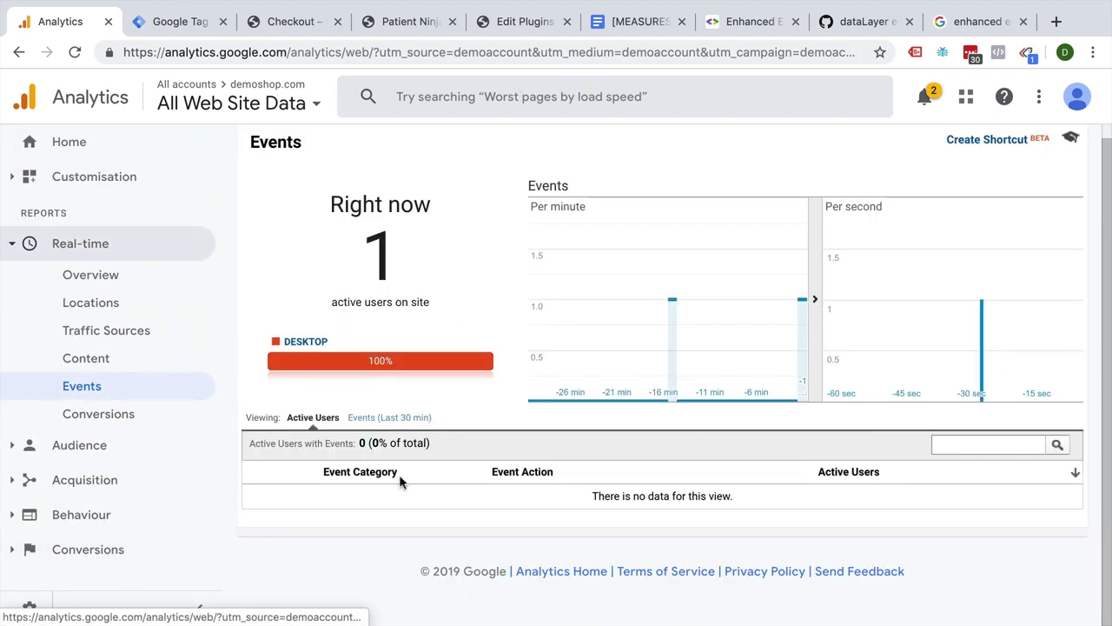
pyautogui.click(375, 421)
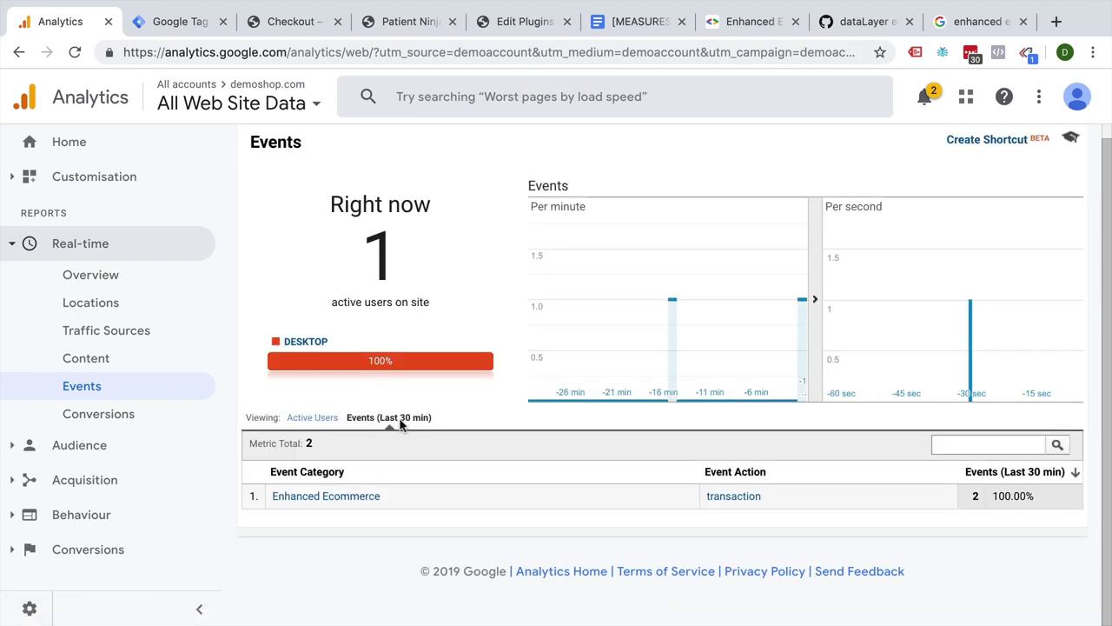
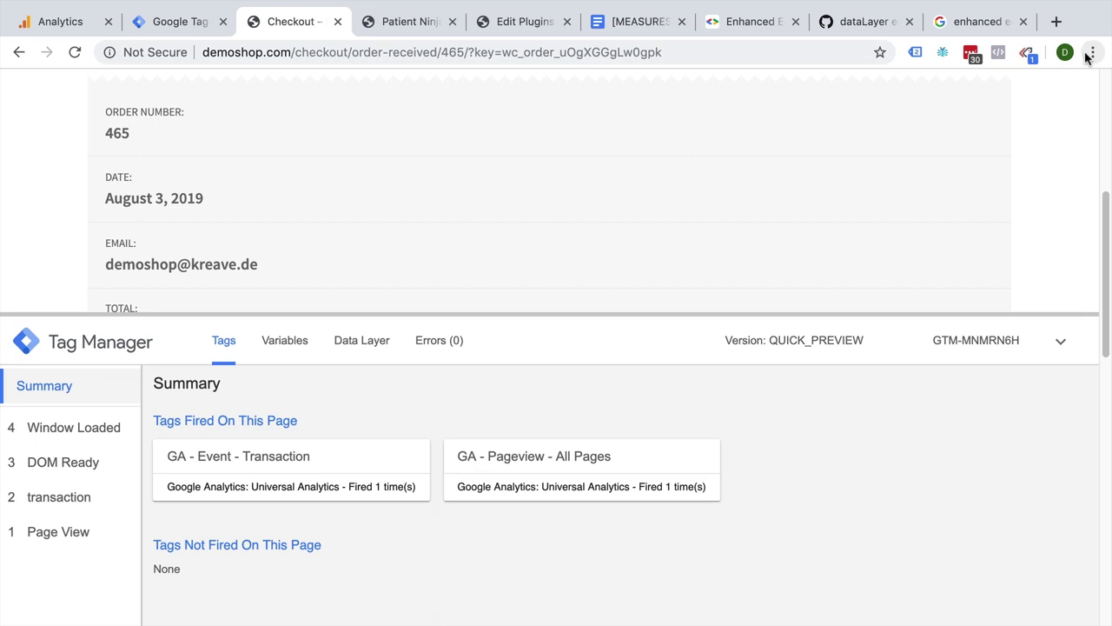
# Step: Open the GTM/GA Debug extension in the developer tools on the order-received page and reload the page to capture data
pyautogui.click(1091, 54)
pyautogui.moveTo(887, 378)
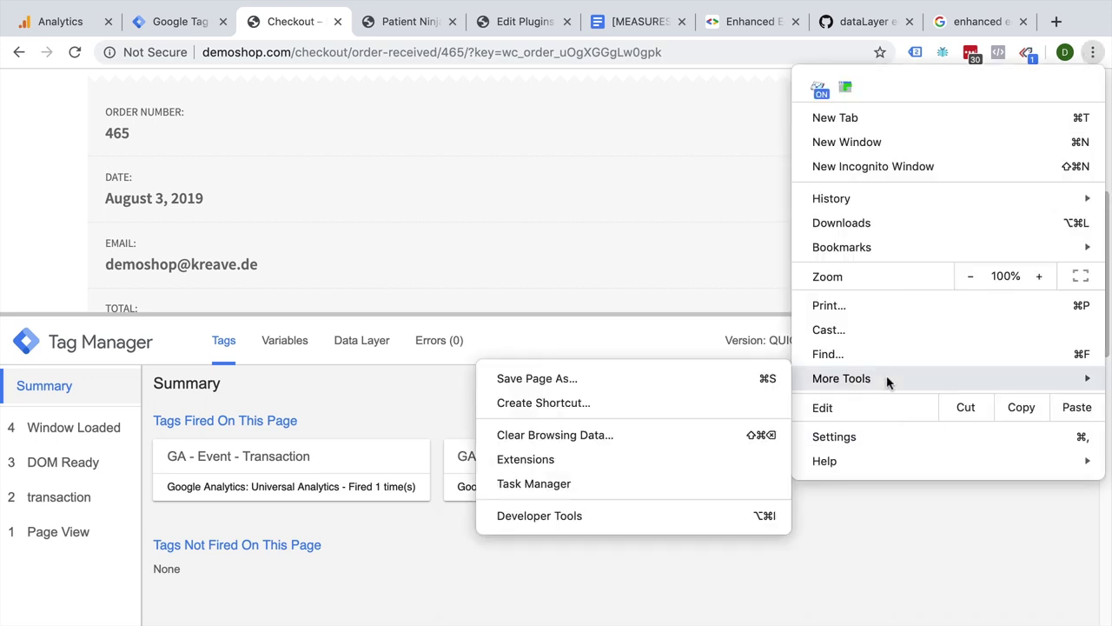
pyautogui.click(596, 518)
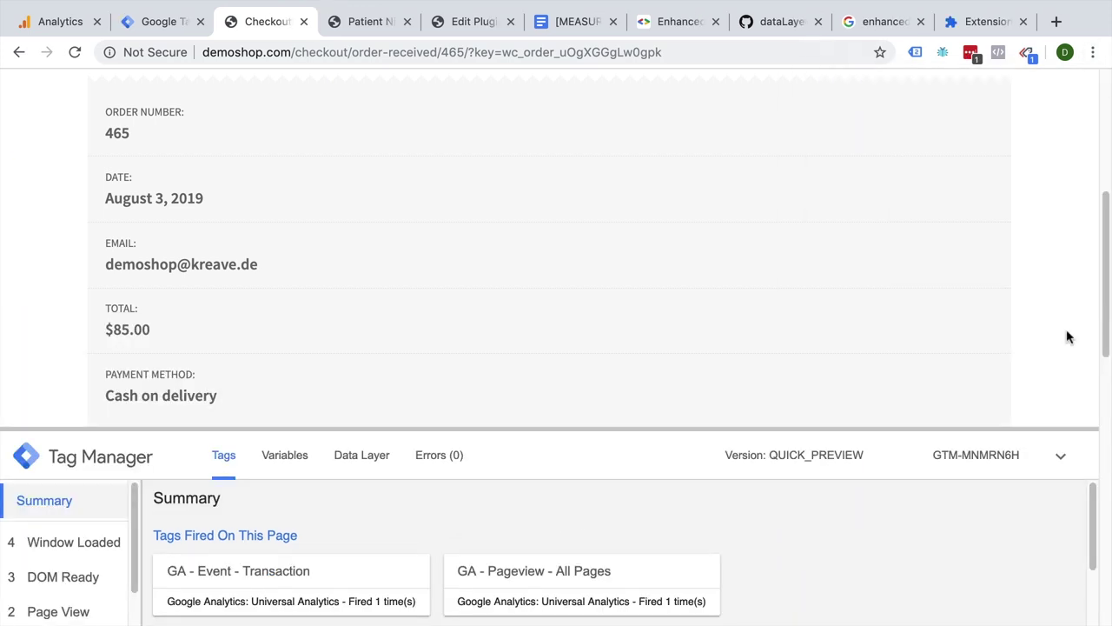
pyautogui.press('super+alt+i')
pyautogui.click(837, 321)
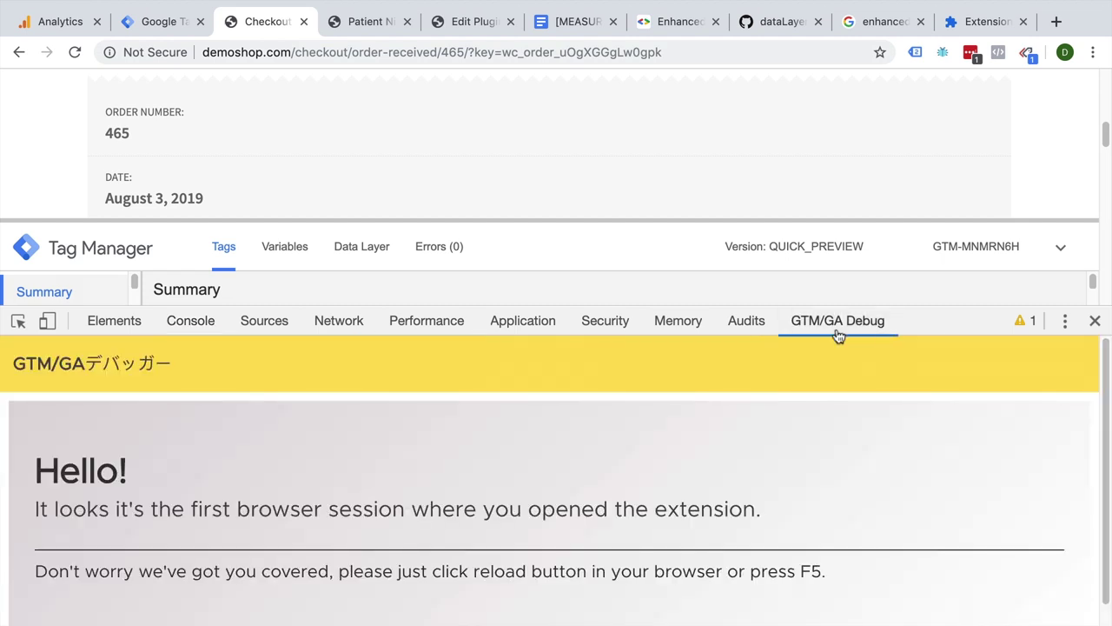
pyautogui.scroll(-1, 472, 476)
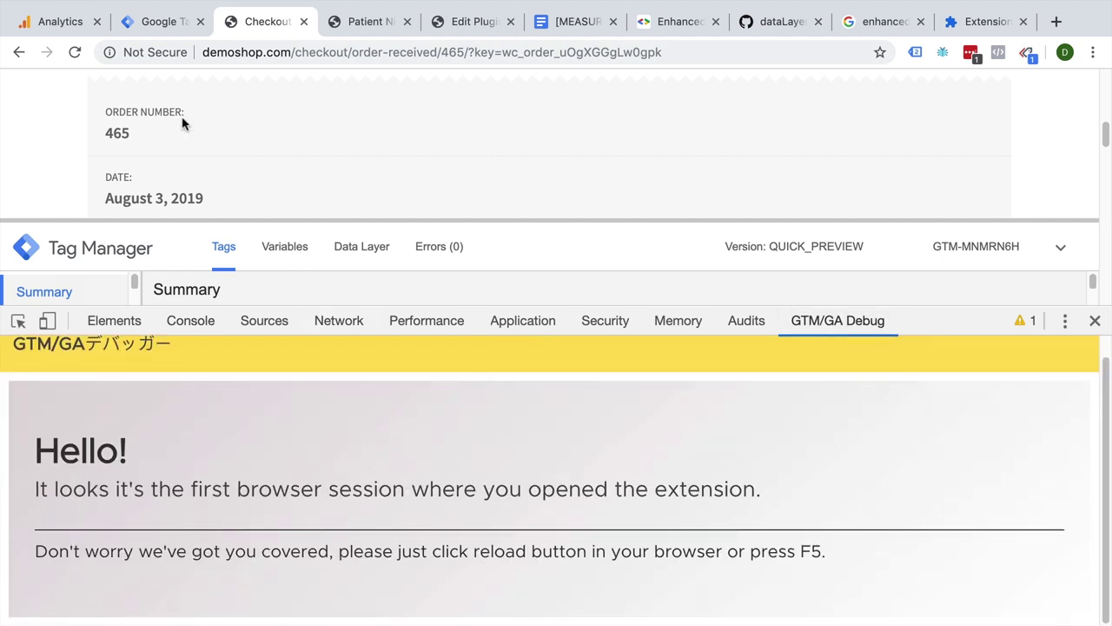
pyautogui.click(75, 53)
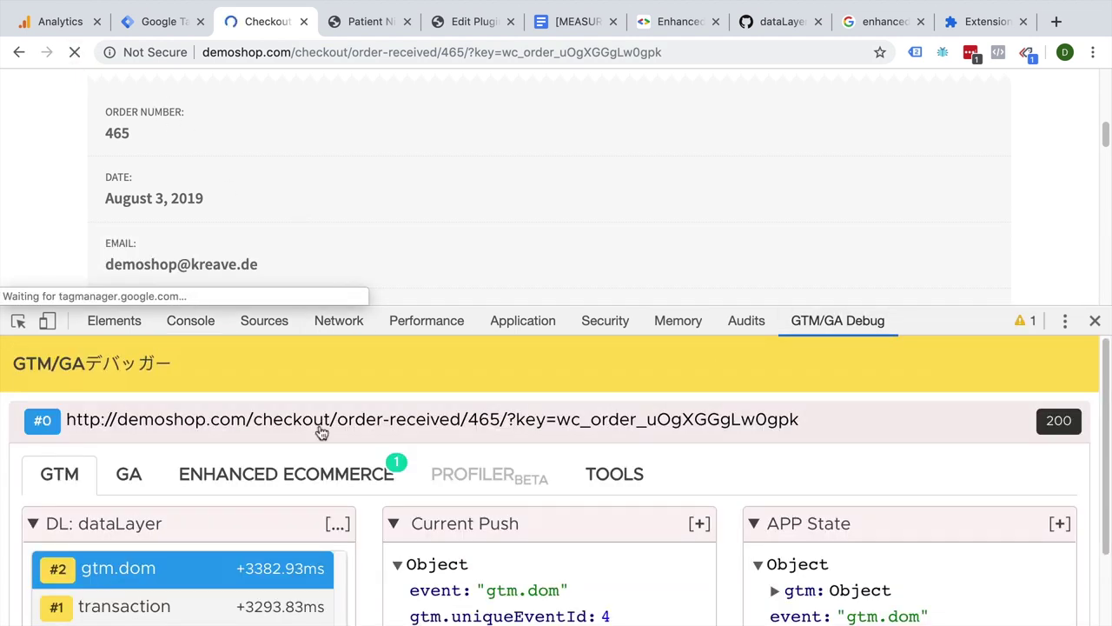
# Step: Examine the Enhanced Ecommerce purchase details for the Google Analytics property, including transaction fields and full product categories
pyautogui.click(285, 484)
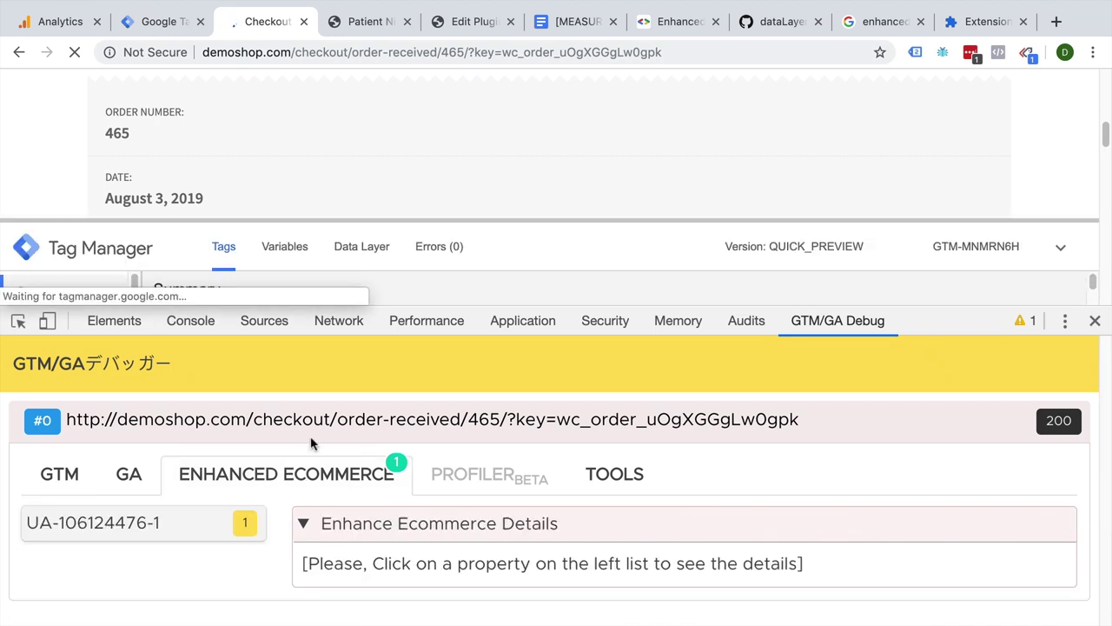
pyautogui.click(141, 532)
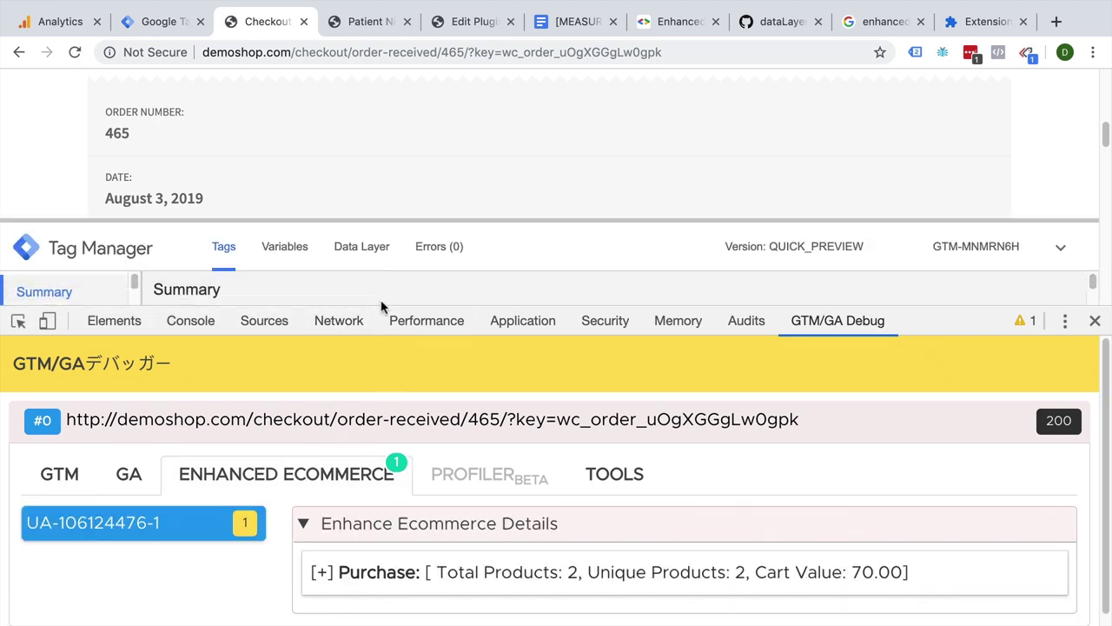
pyautogui.moveTo(379, 308); pyautogui.dragTo(385, 112)
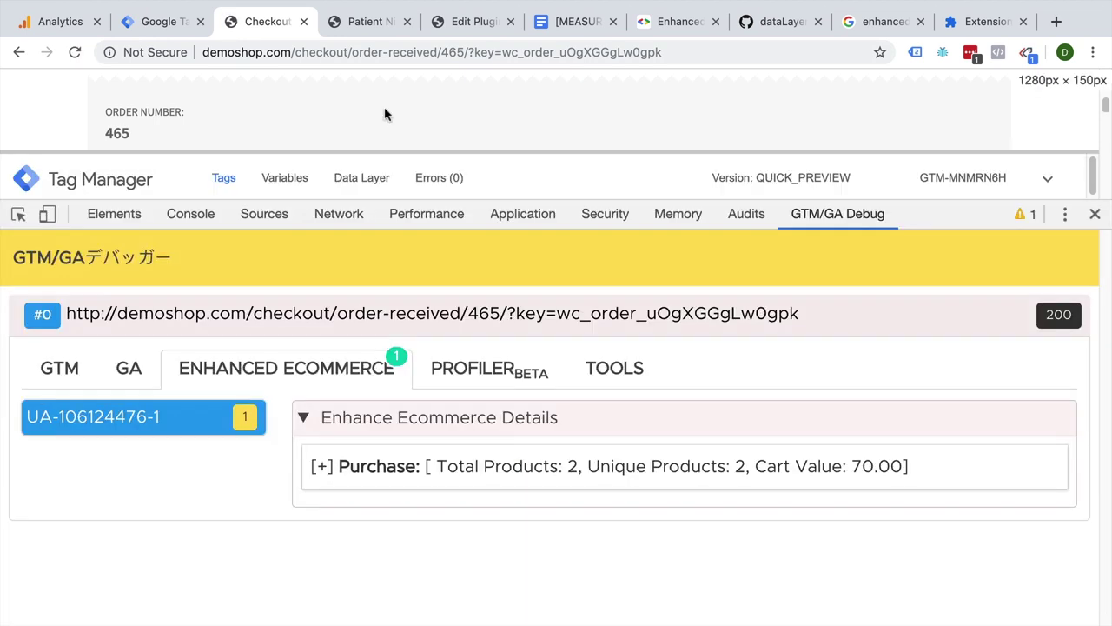
pyautogui.click(320, 467)
pyautogui.scroll(-5, 370, 474)
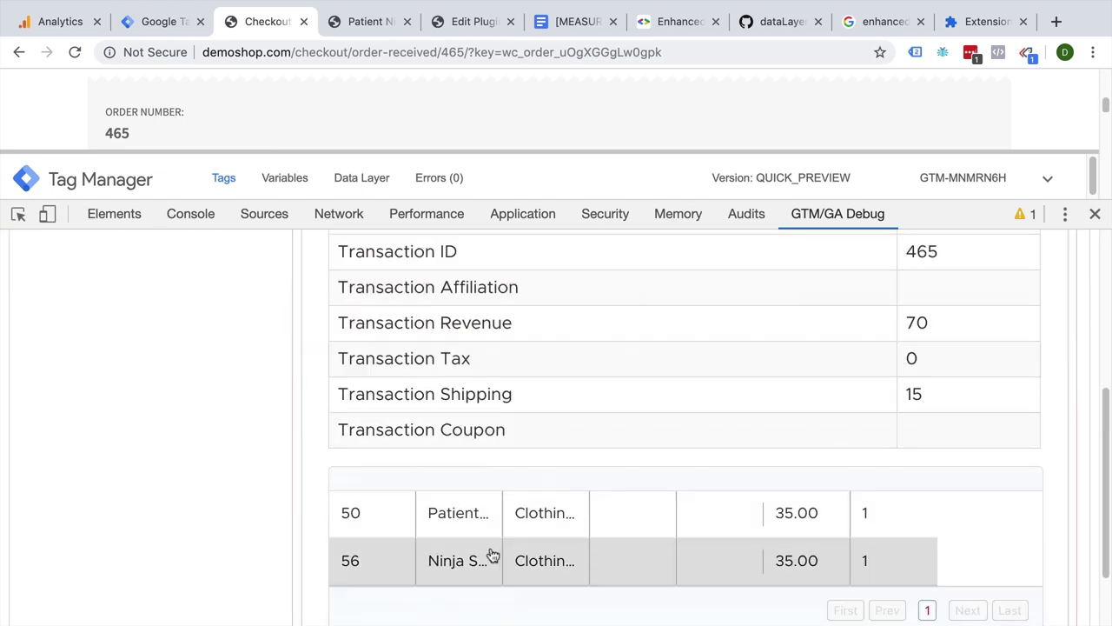
pyautogui.doubleClick(587, 508)
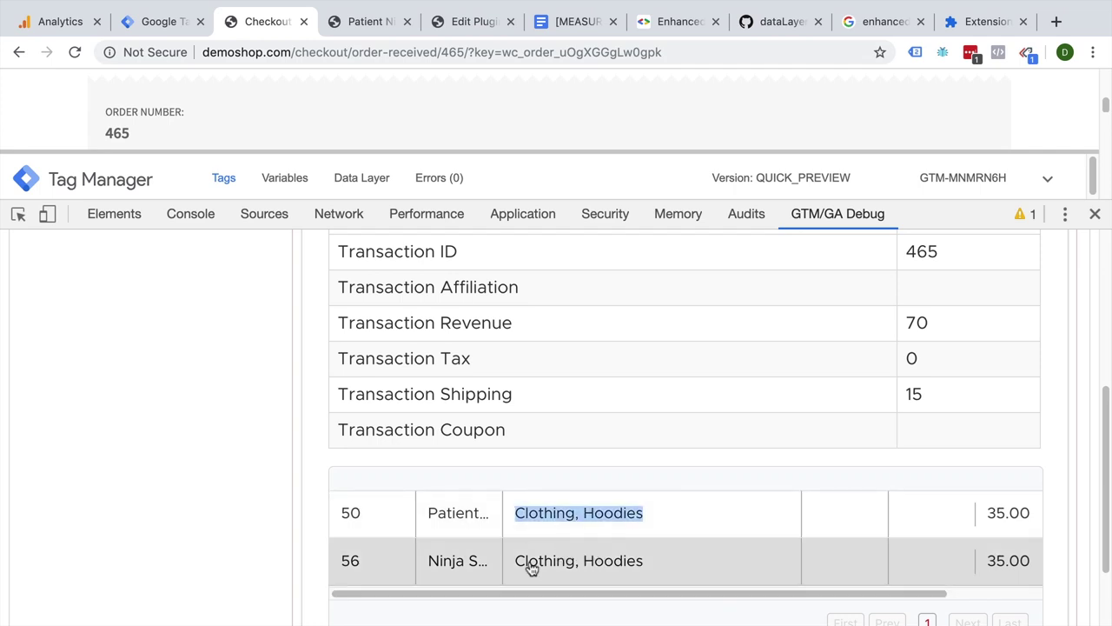
# Step: Compare the product rows and transaction values in the Enhanced Ecommerce debug data with the order details, and close the developer tools
pyautogui.moveTo(505, 519); pyautogui.dragTo(619, 522)
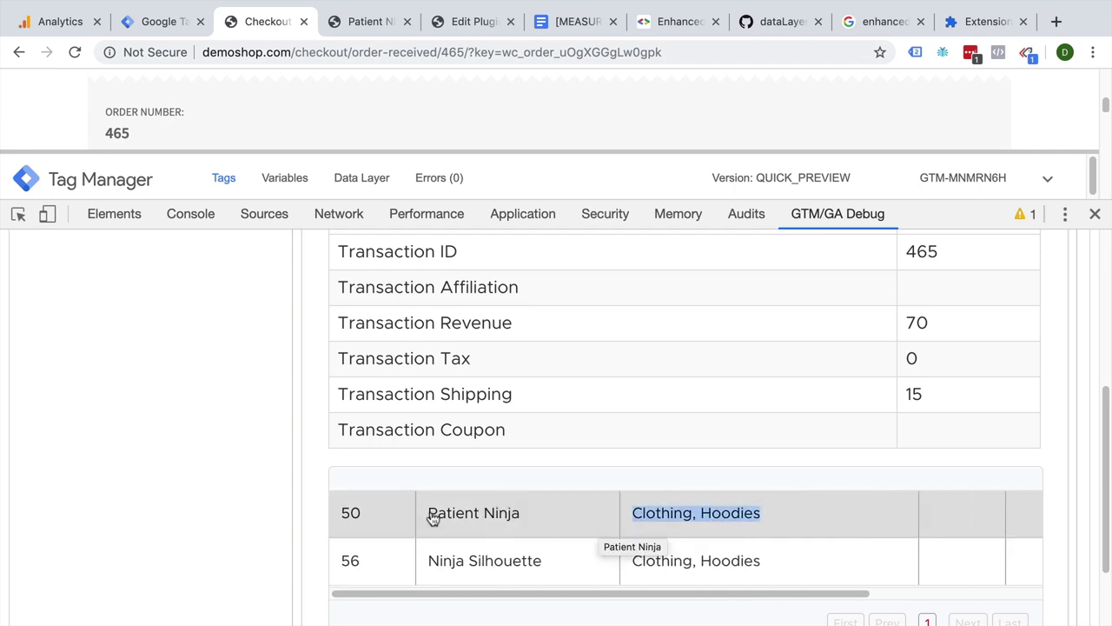
pyautogui.moveTo(623, 594); pyautogui.dragTo(794, 595)
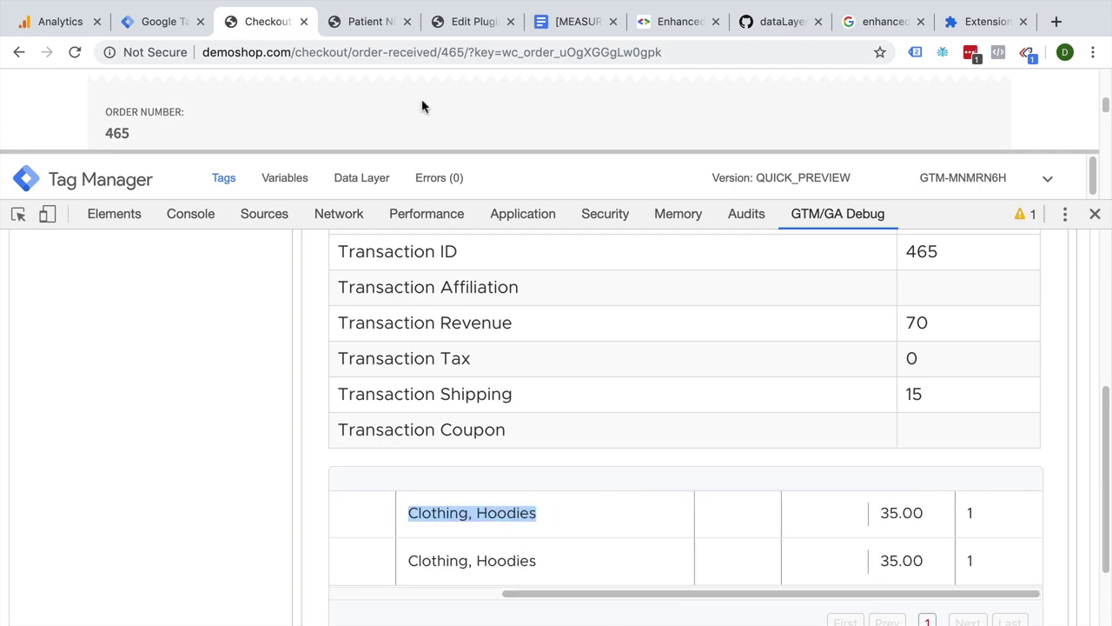
pyautogui.scroll(-2, 422, 106)
pyautogui.scroll(-5, 422, 108)
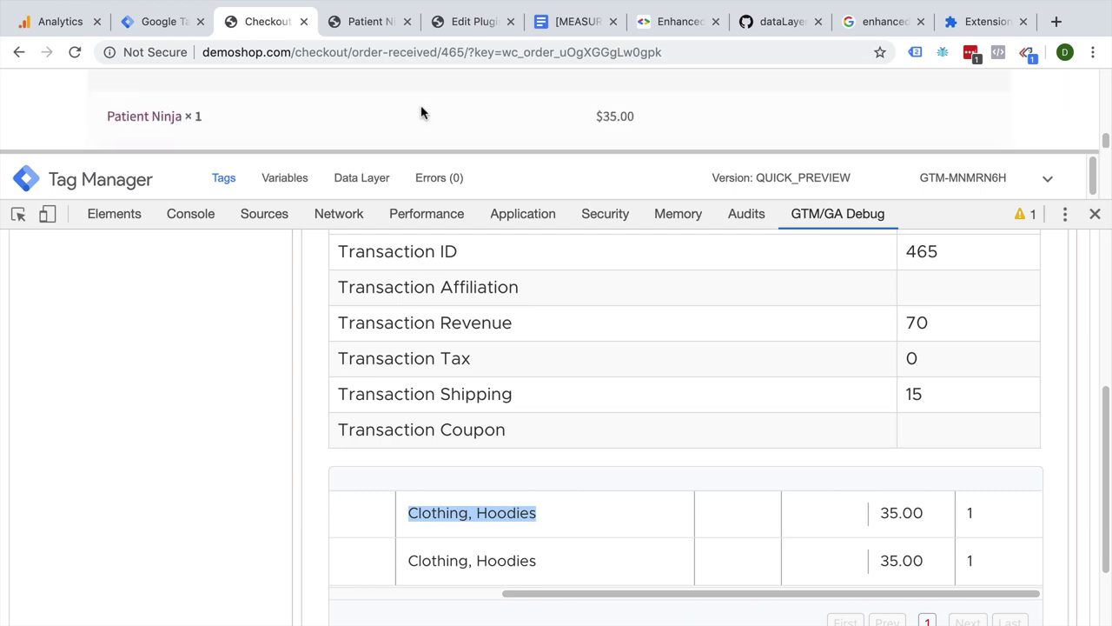
pyautogui.scroll(3, 585, 393)
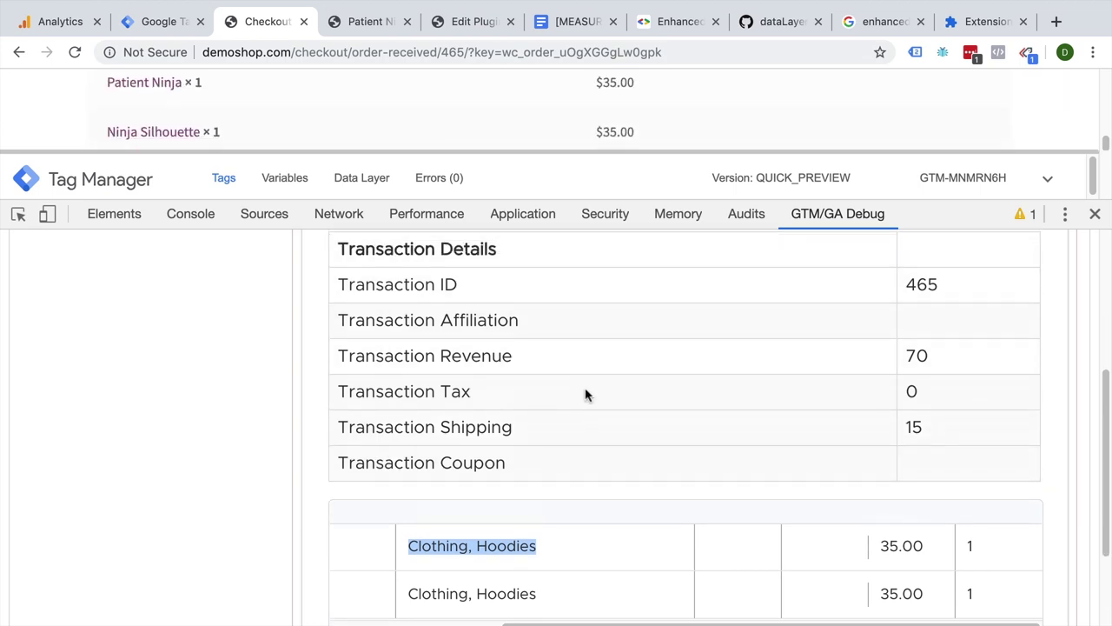
pyautogui.scroll(2, 586, 394)
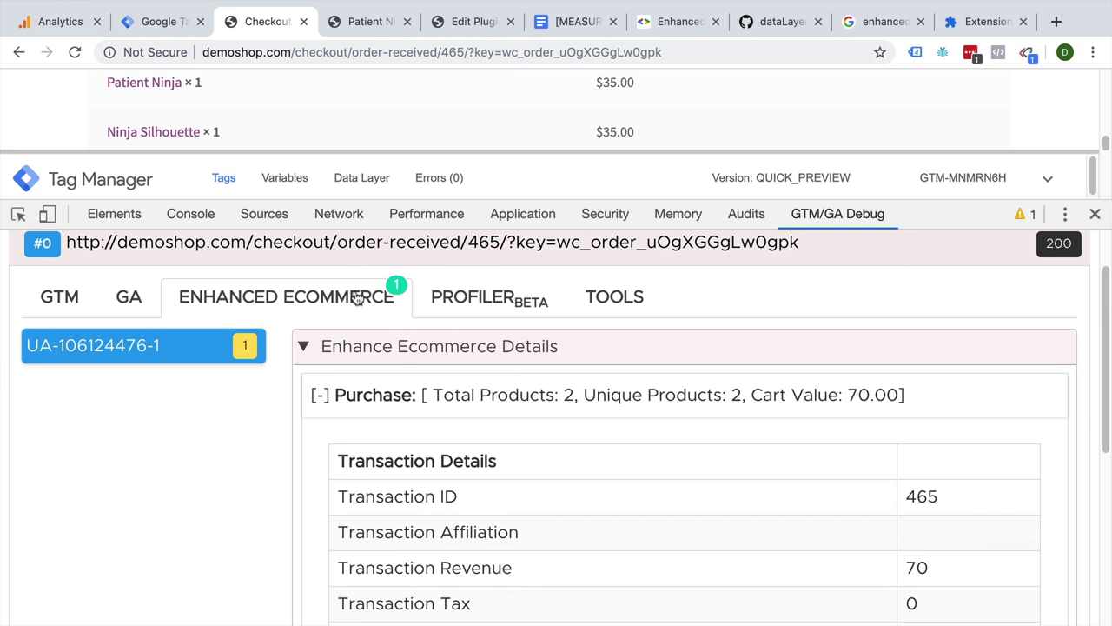
pyautogui.click(1095, 214)
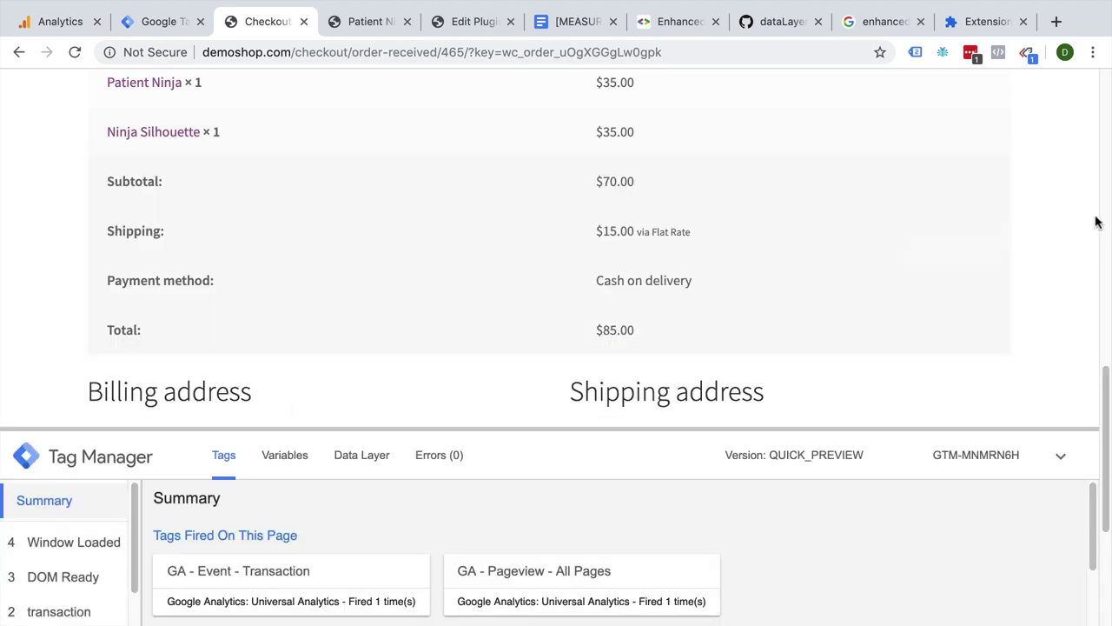
# Step: Highlight the order number on the order-received page and switch to the Sales Performance report in Google Analytics
pyautogui.scroll(10, 524, 252)
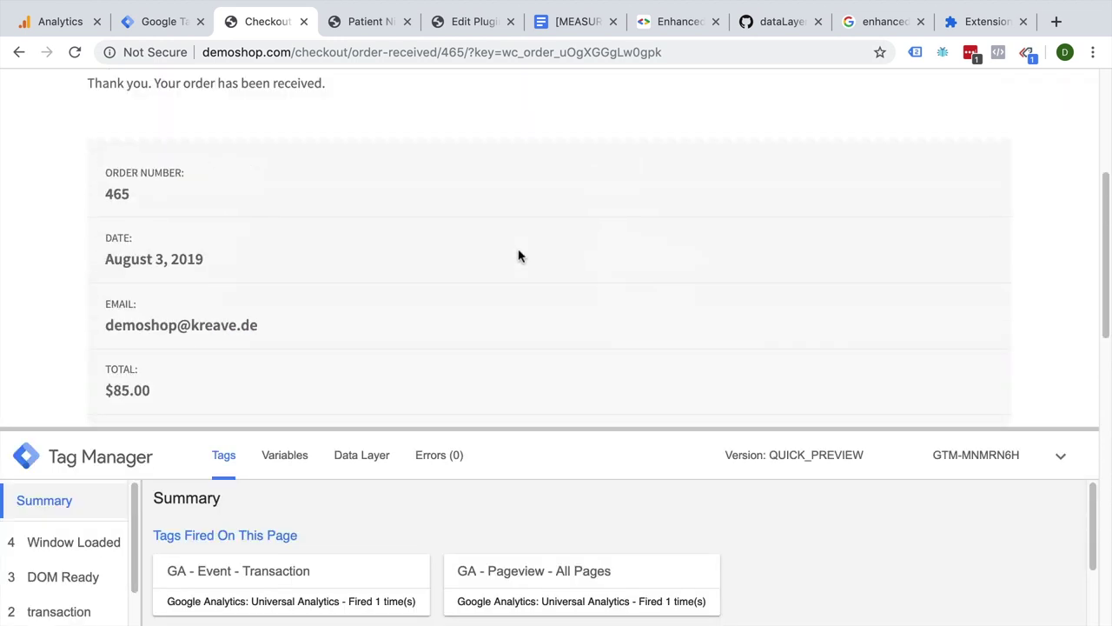
pyautogui.doubleClick(115, 193)
pyautogui.click(52, 21)
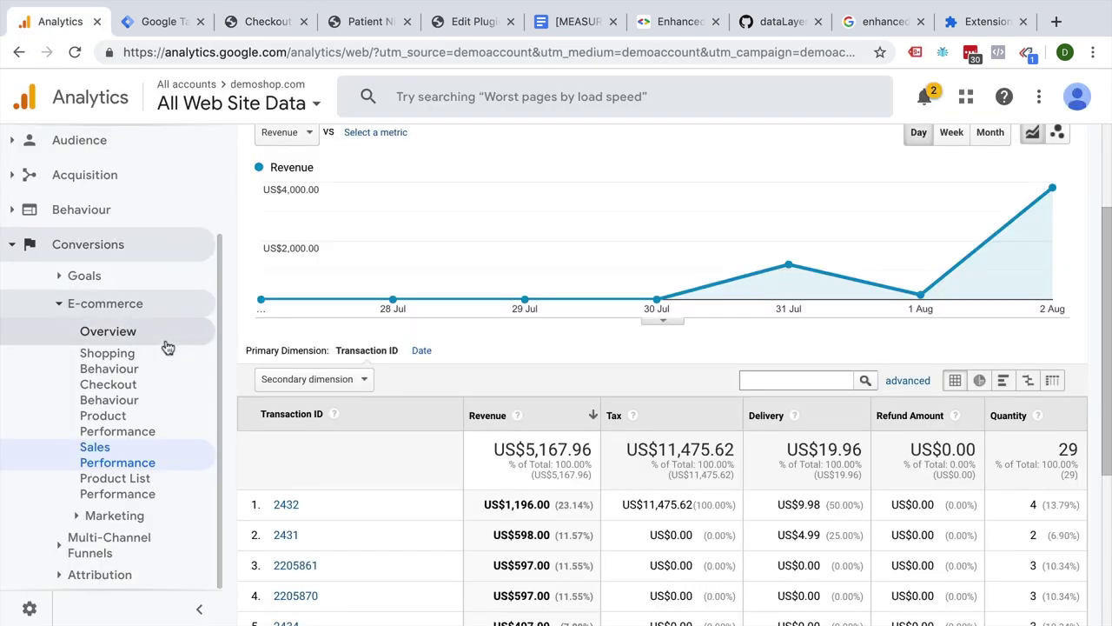
# Step: Set the Sales Performance report's date range to 3 Aug 2019 and view its transaction list
pyautogui.scroll(2, 886, 200)
pyautogui.scroll(-2, 987, 195)
pyautogui.scroll(2, 965, 207)
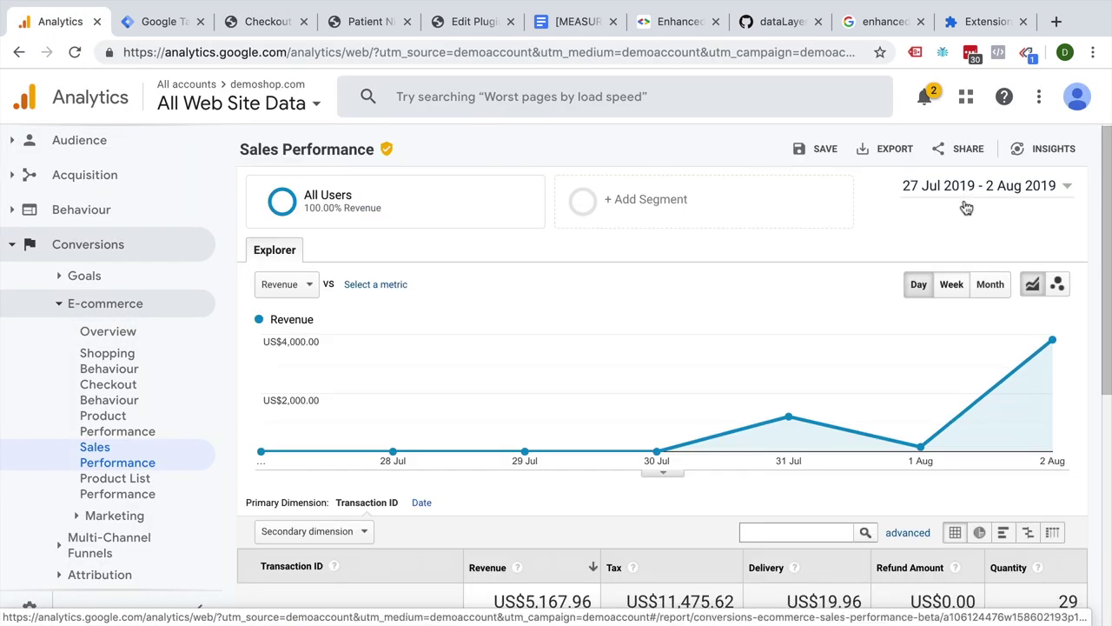
pyautogui.click(999, 191)
pyautogui.click(825, 245)
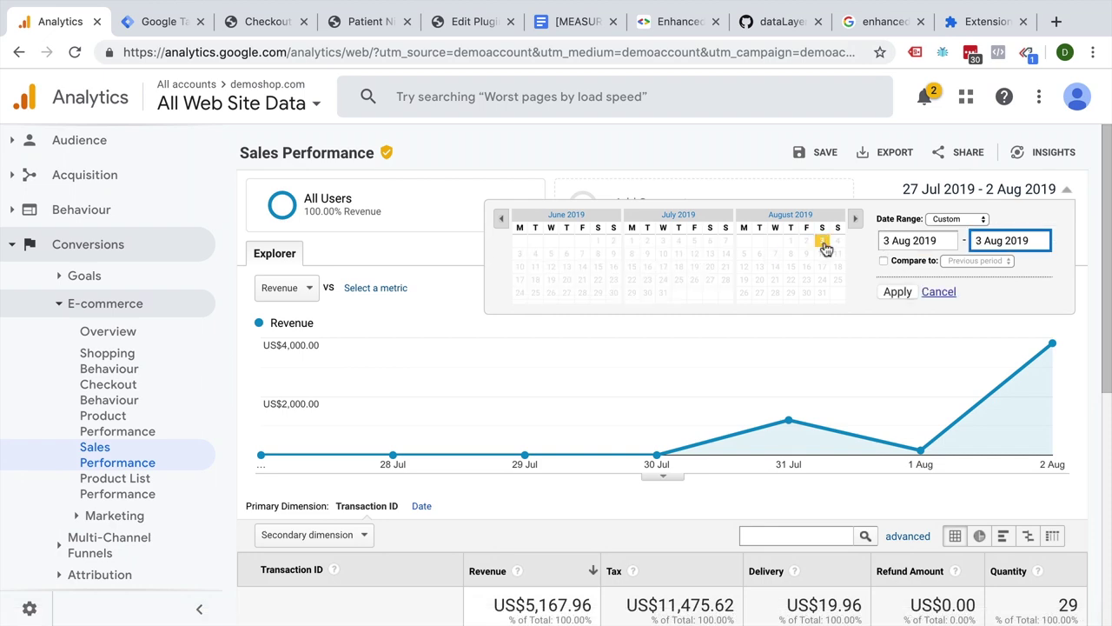
pyautogui.click(896, 292)
pyautogui.scroll(-3, 657, 409)
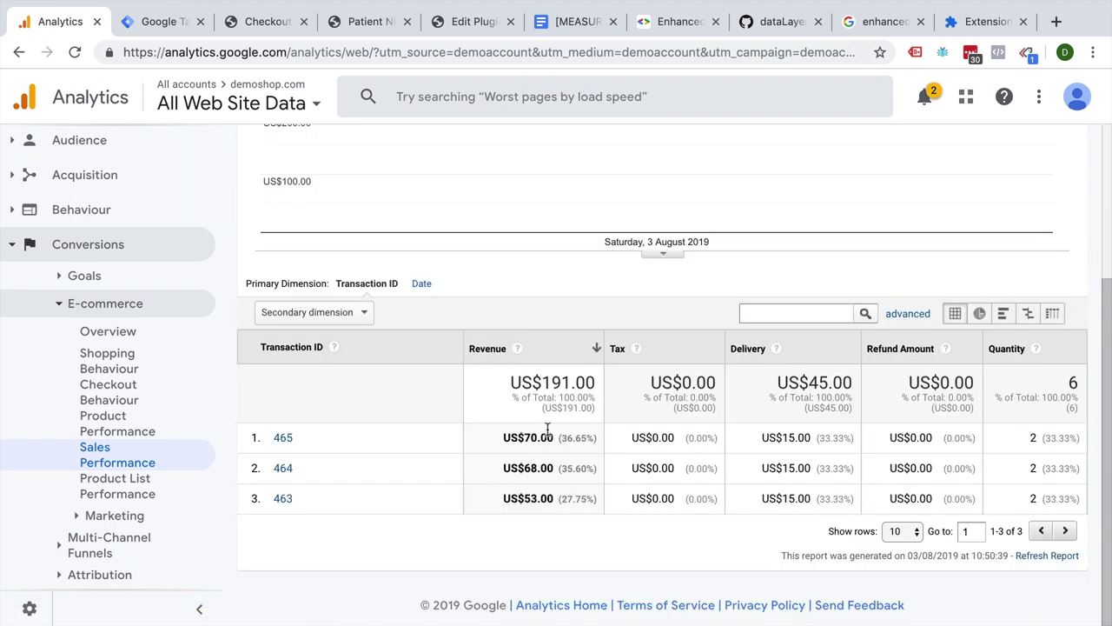
# Step: Check the transaction's ID against the order-received page, open its product breakdown in Analytics, and compare the products with the order details
pyautogui.click(272, 22)
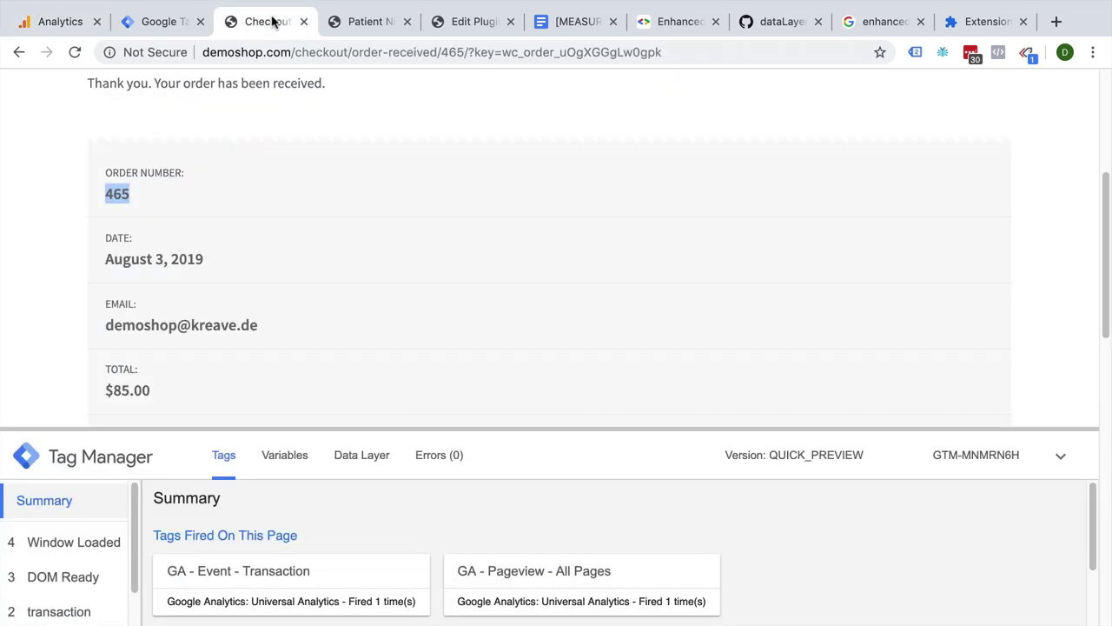
pyautogui.click(87, 21)
pyautogui.click(283, 443)
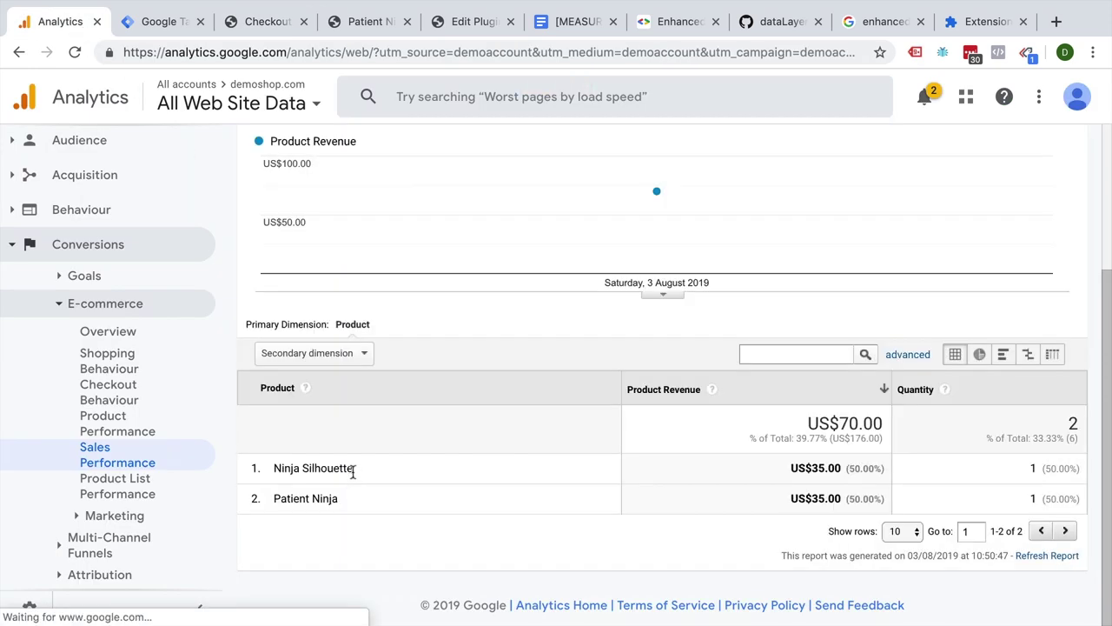
pyautogui.click(265, 21)
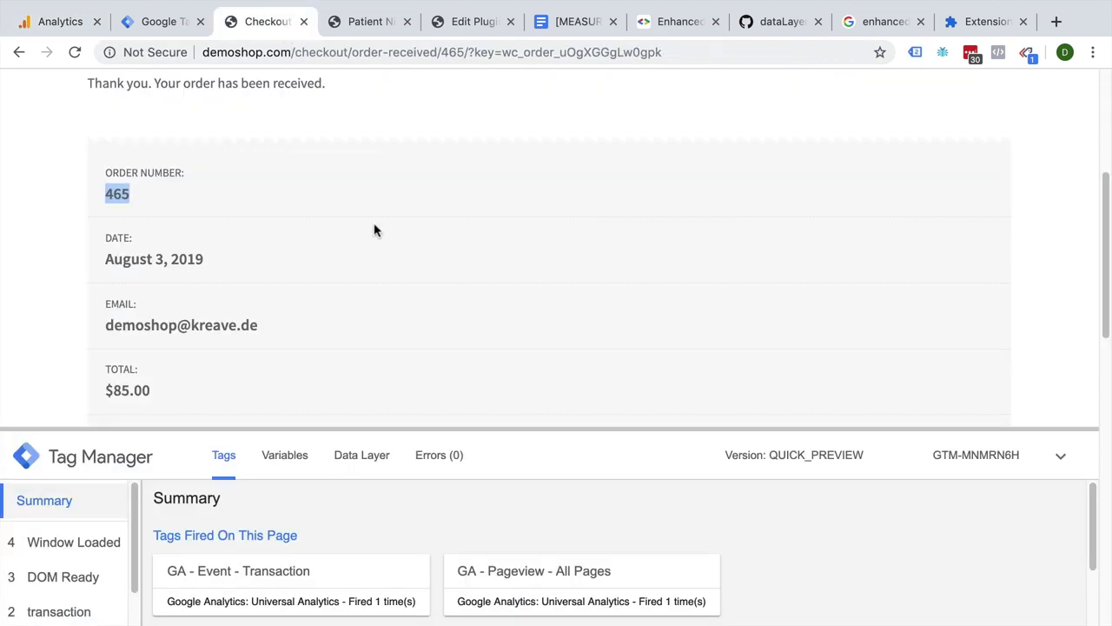
pyautogui.scroll(-5, 408, 279)
pyautogui.click(61, 21)
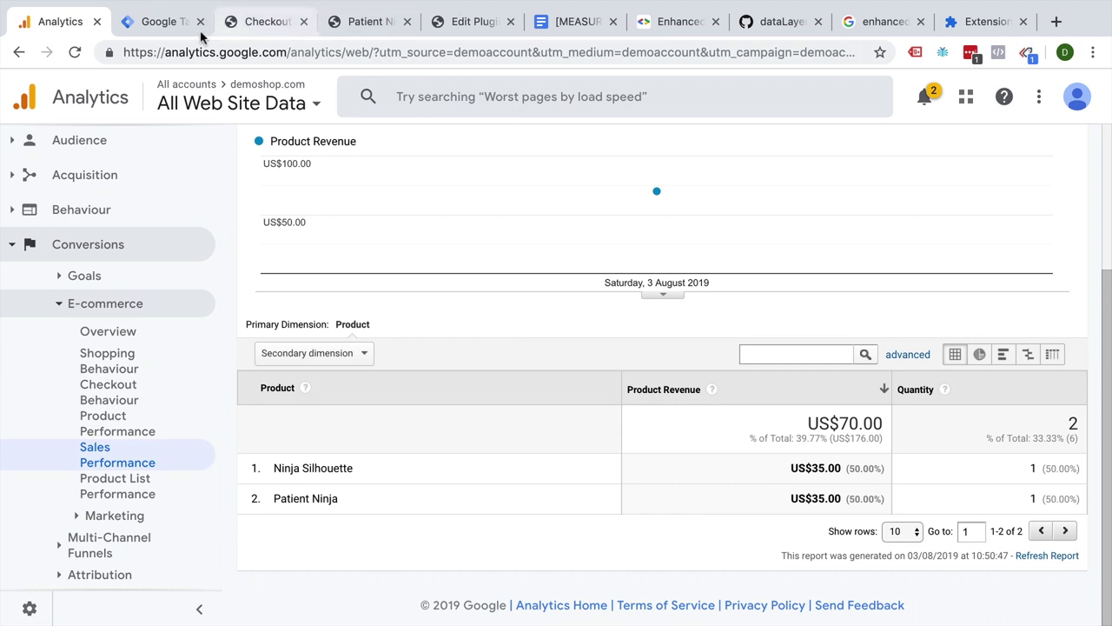
# Step: Enlarge the Tag Manager preview pane on the order-received page to review the fired tags, and return to the Tag Manager workspace
pyautogui.click(152, 26)
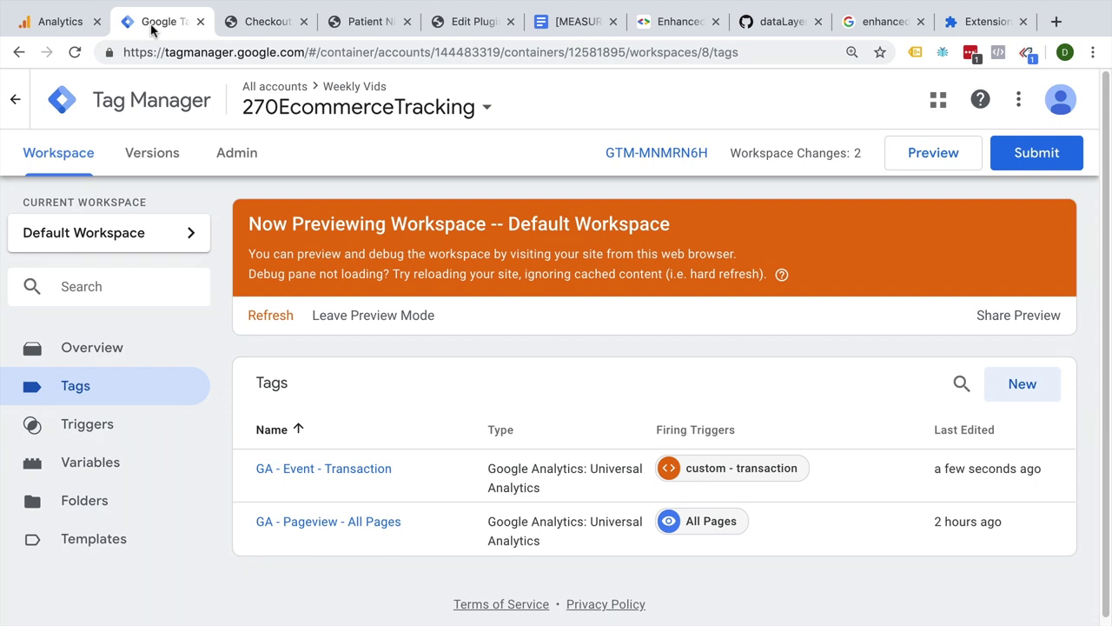
pyautogui.click(240, 26)
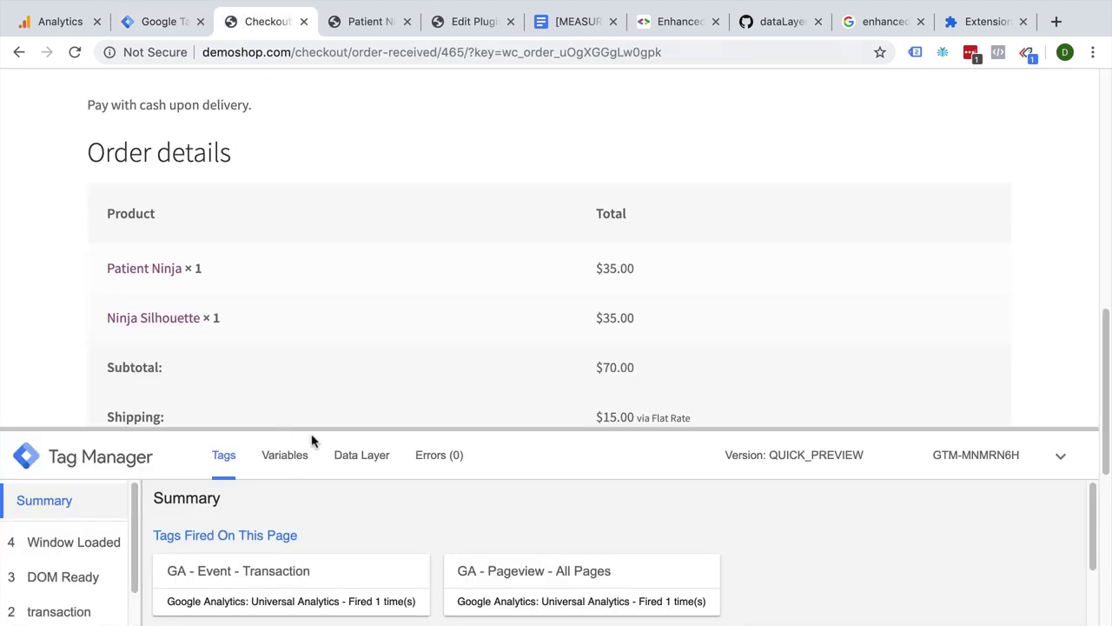
pyautogui.moveTo(313, 429); pyautogui.dragTo(330, 221)
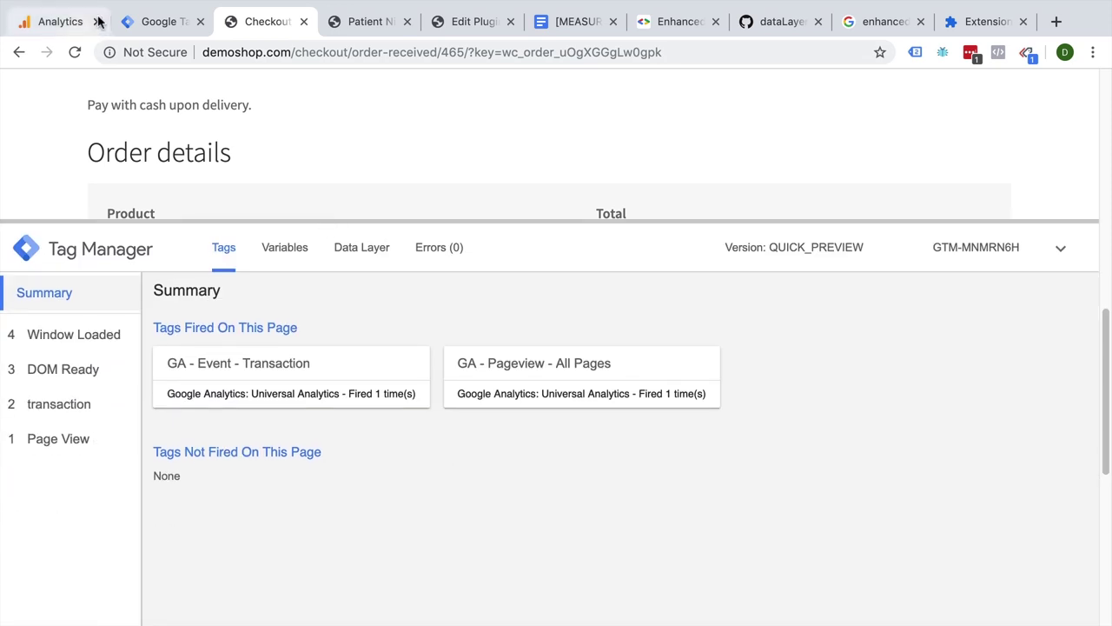
pyautogui.click(159, 22)
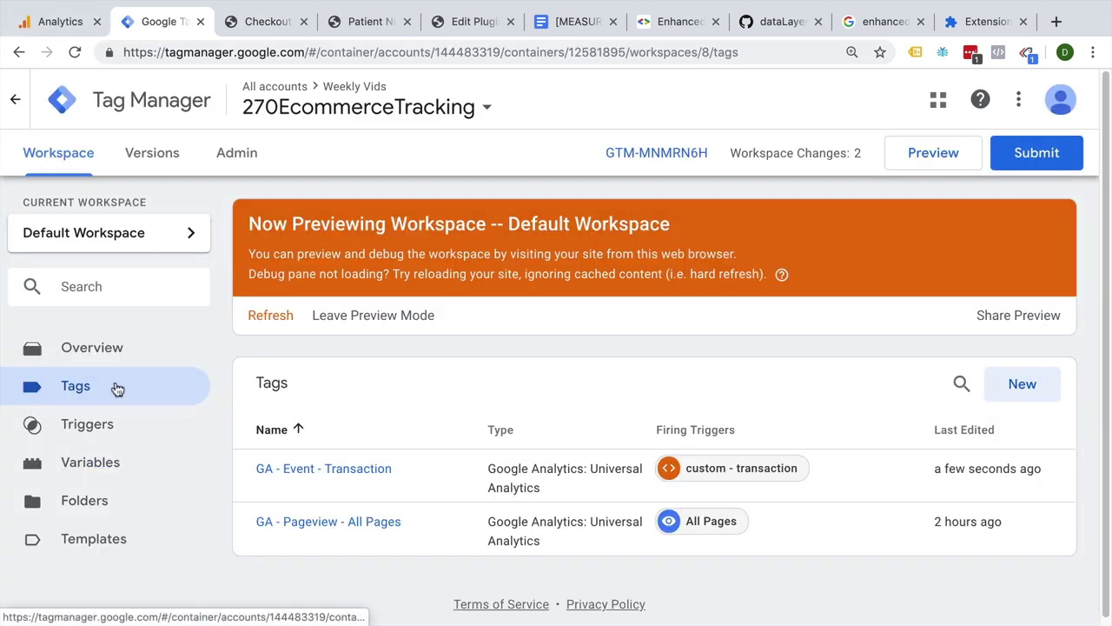
# Step: Open Facebook Events Manager in a new browser tab and open the active pixel from the Pixels data sources
pyautogui.click(434, 52)
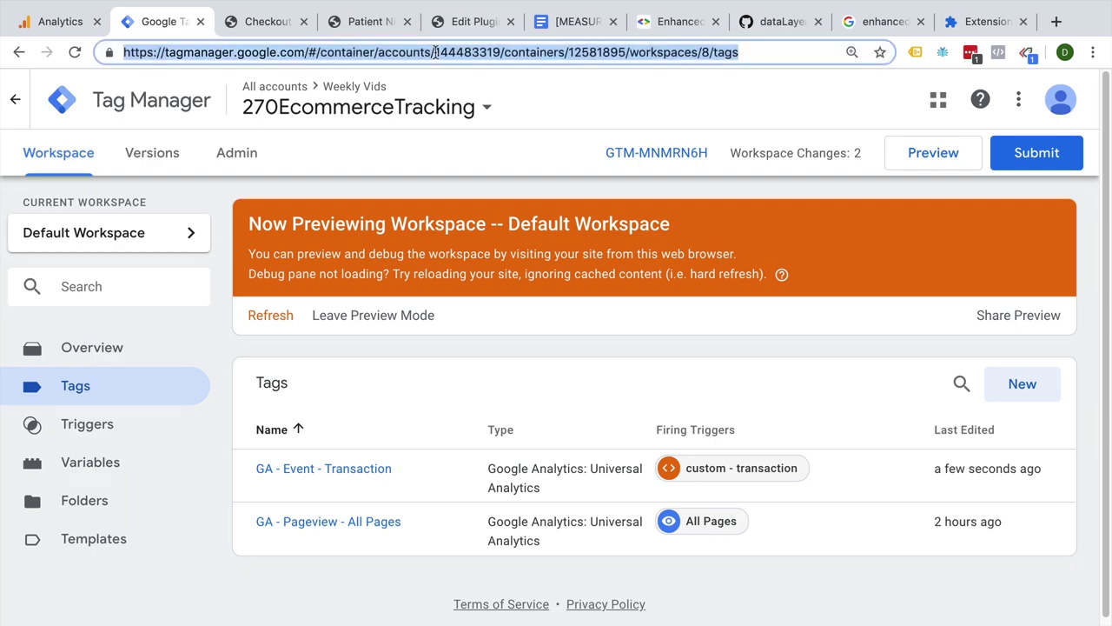
pyautogui.write('fa')
pyautogui.press('Down')
pyautogui.hotkey('alt', 'Return')
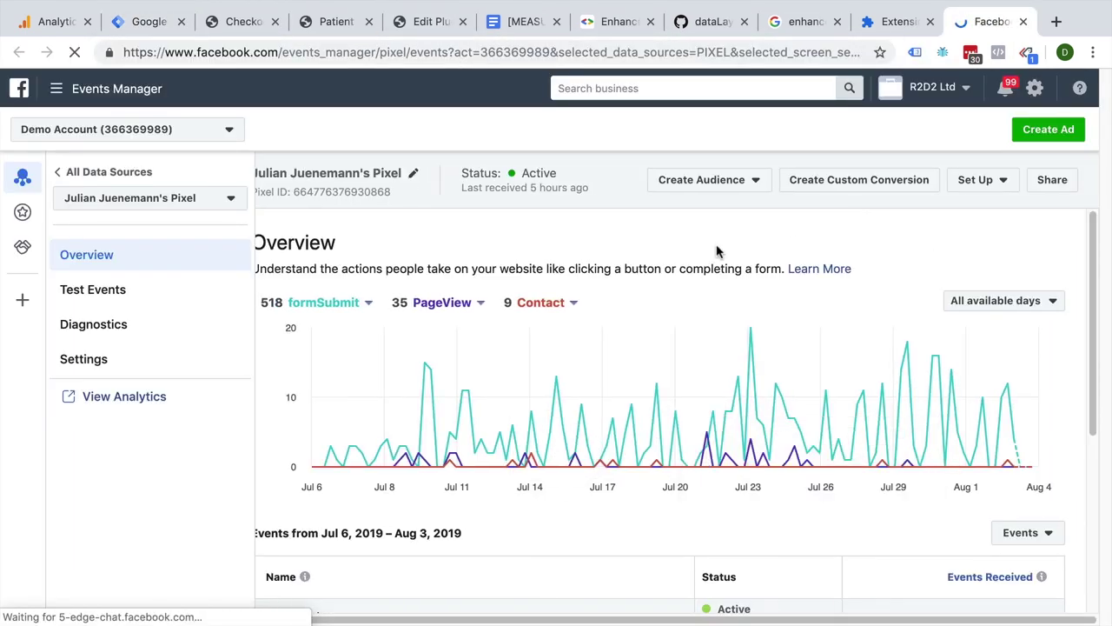
pyautogui.click(70, 97)
pyautogui.click(148, 511)
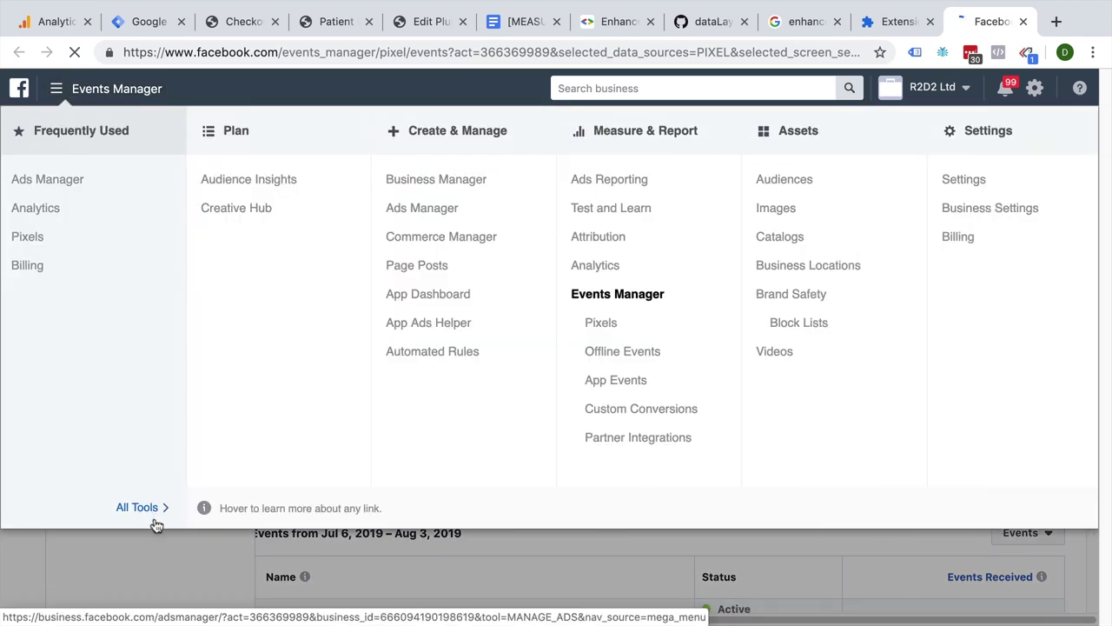
pyautogui.click(613, 330)
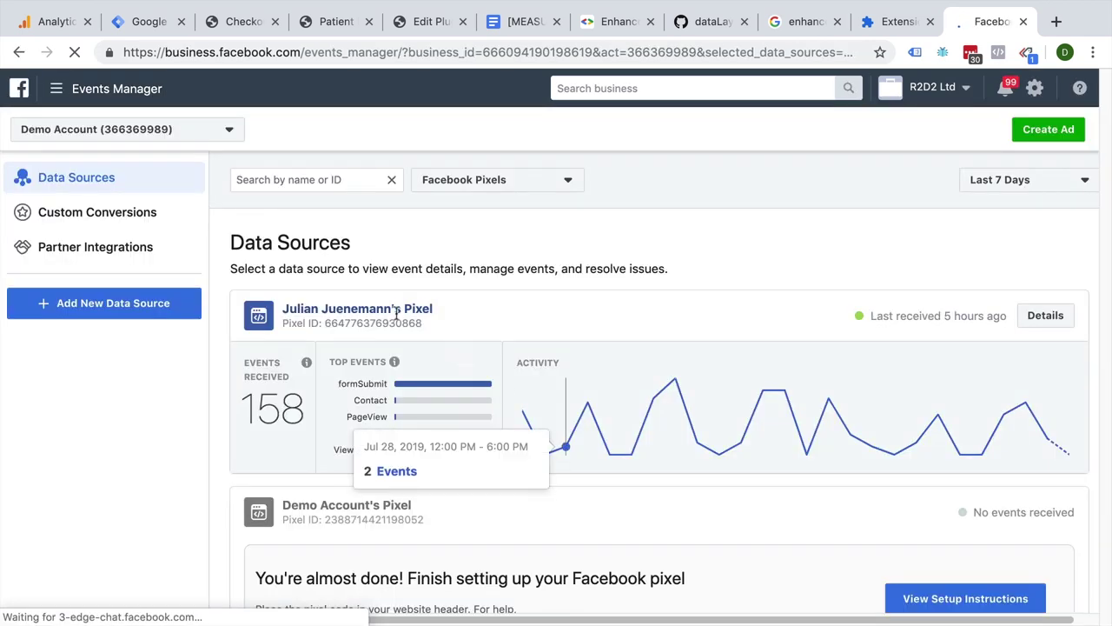
pyautogui.click(395, 311)
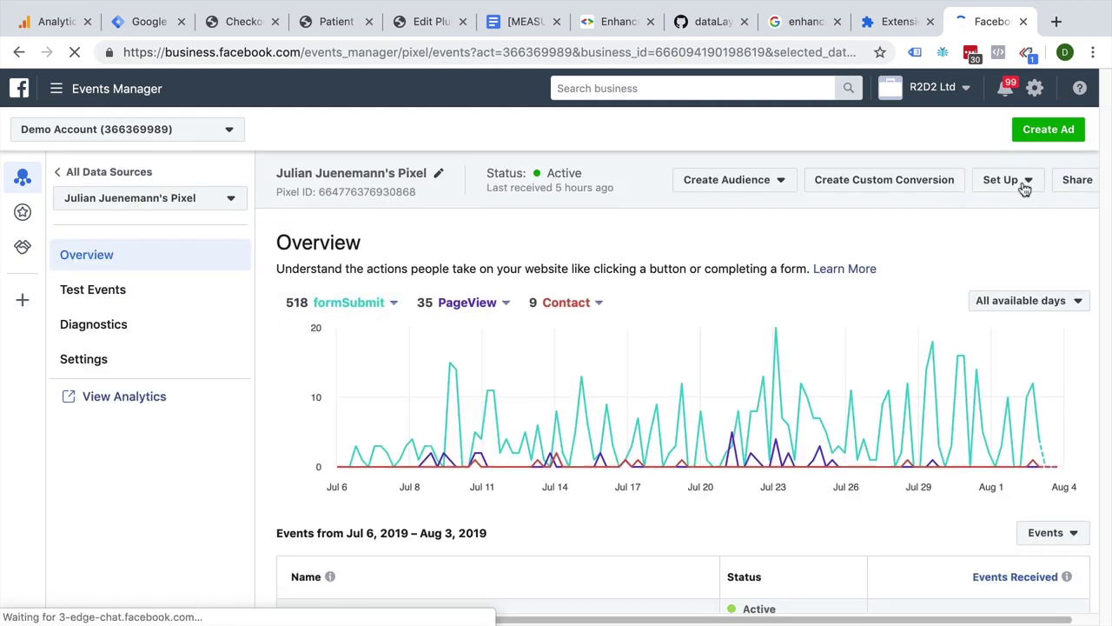
# Step: Open the manual pixel installation instructions and copy the Facebook Pixel base code to the clipboard
pyautogui.click(1025, 185)
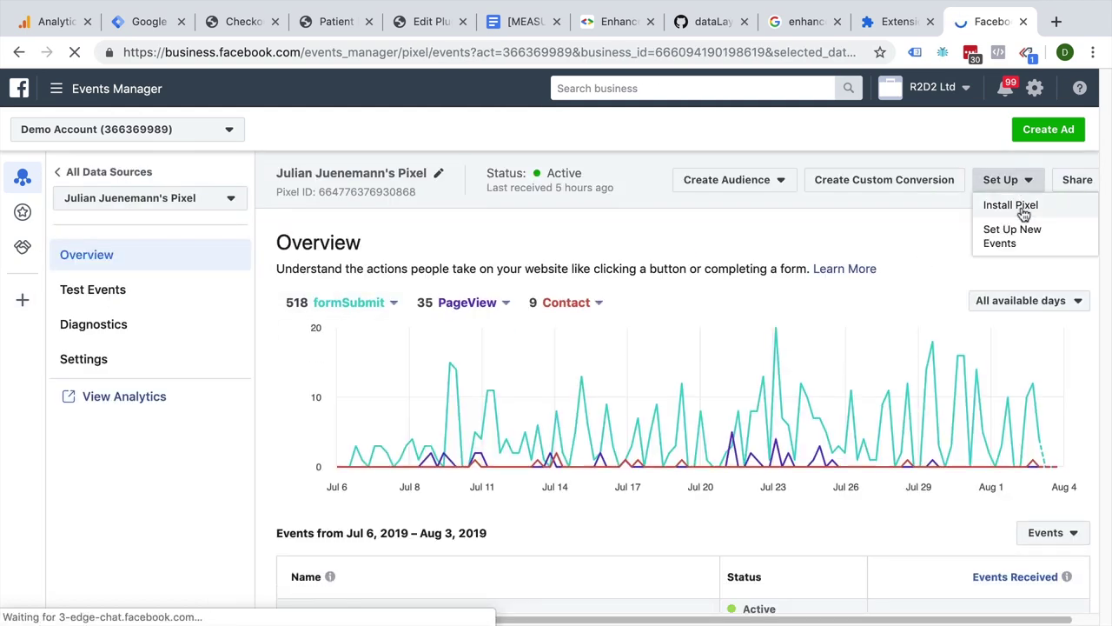
pyautogui.click(1023, 210)
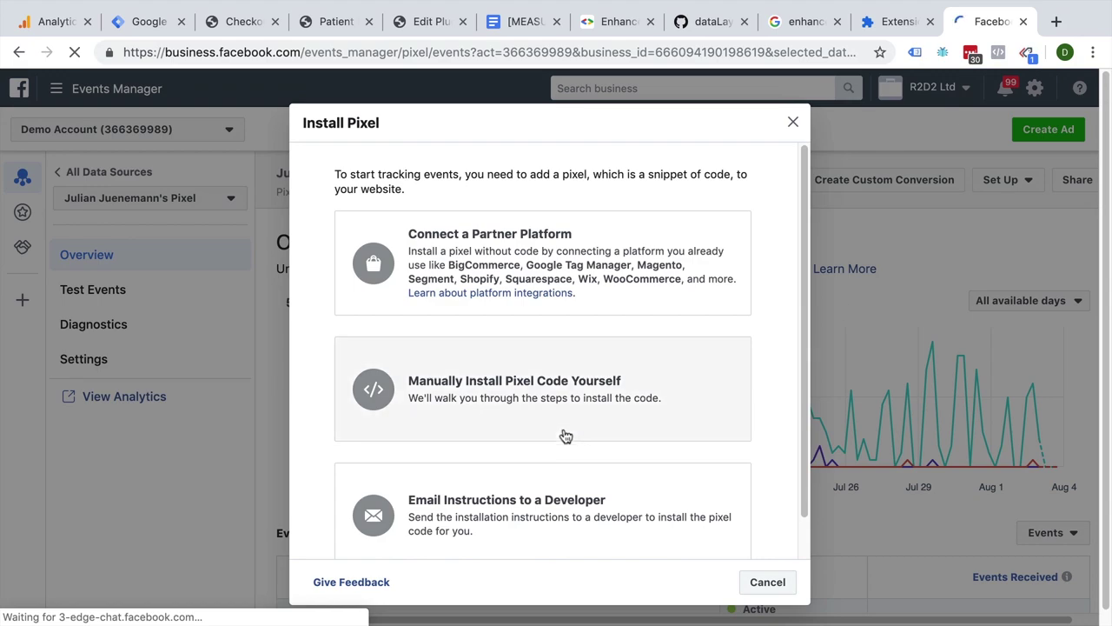
pyautogui.click(565, 436)
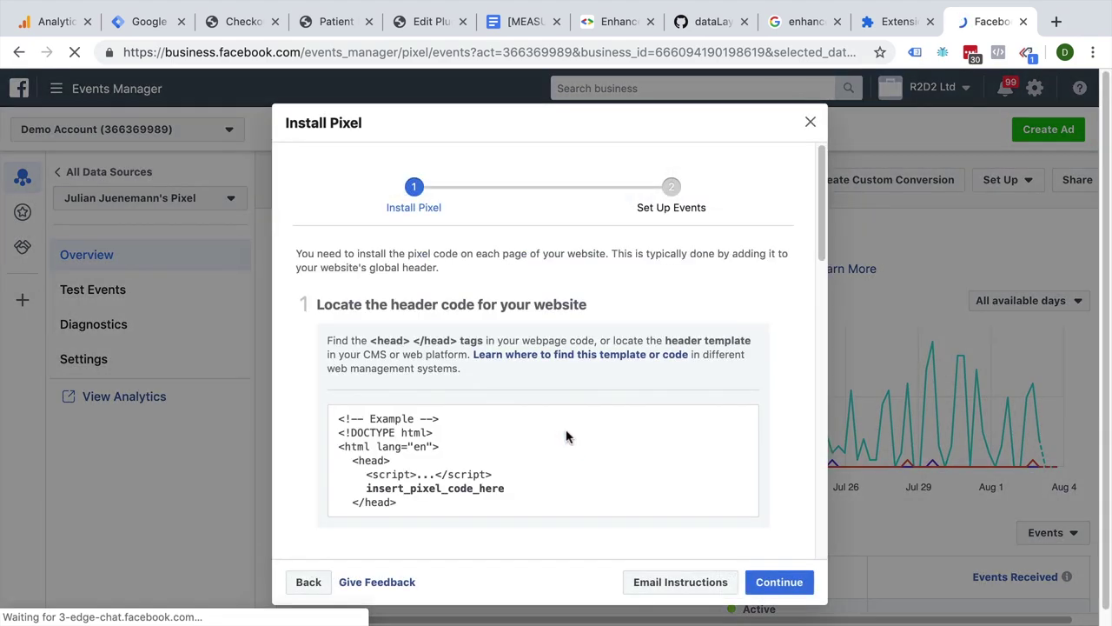
pyautogui.click(782, 581)
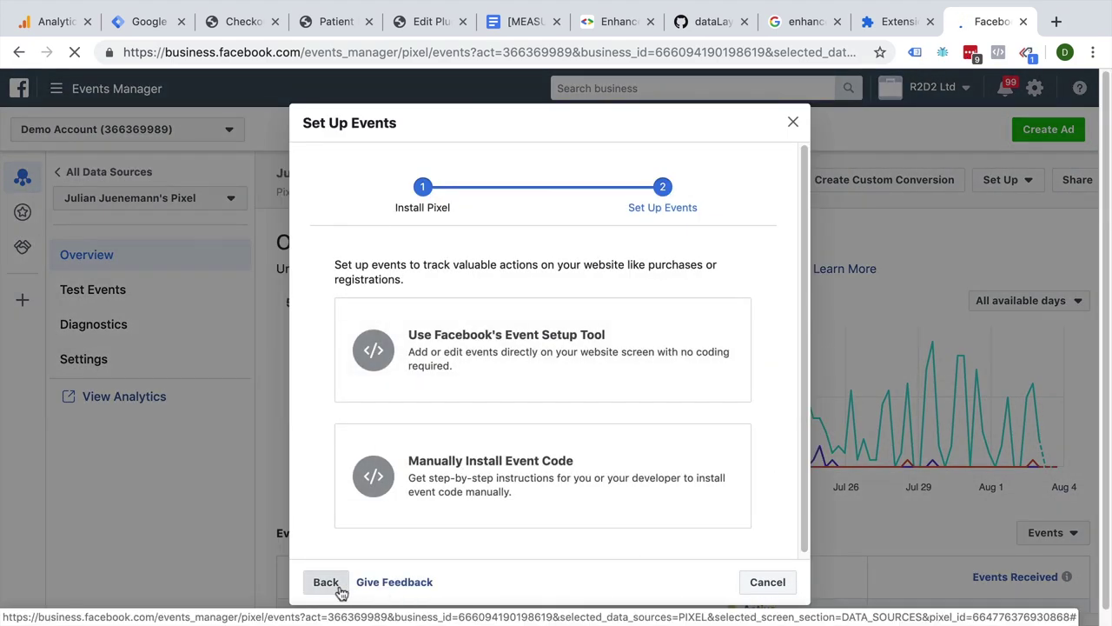
pyautogui.click(326, 582)
pyautogui.scroll(-5, 573, 391)
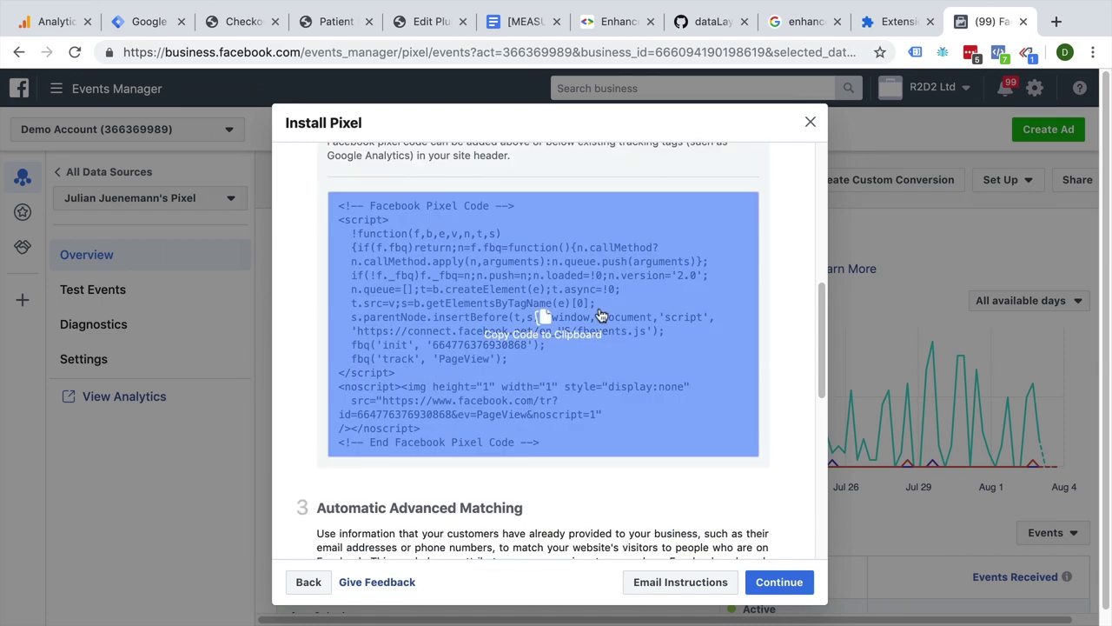
pyautogui.click(599, 316)
# Step: Switch to Google Tag Manager and create a new tag named "Fb - Event - Transaction"
pyautogui.click(143, 21)
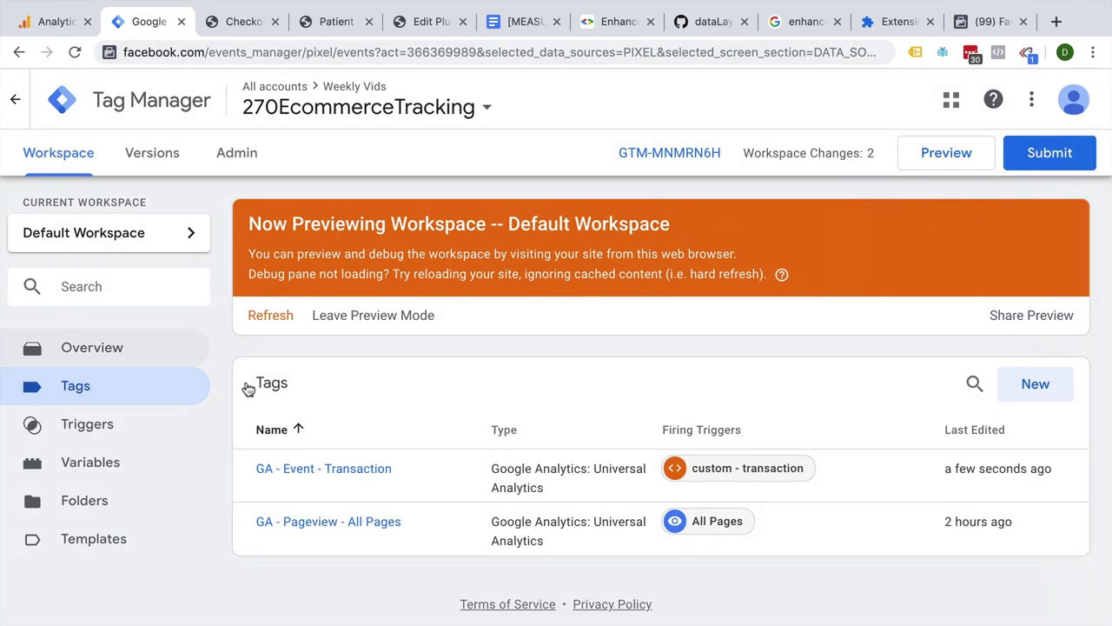
pyautogui.click(1042, 391)
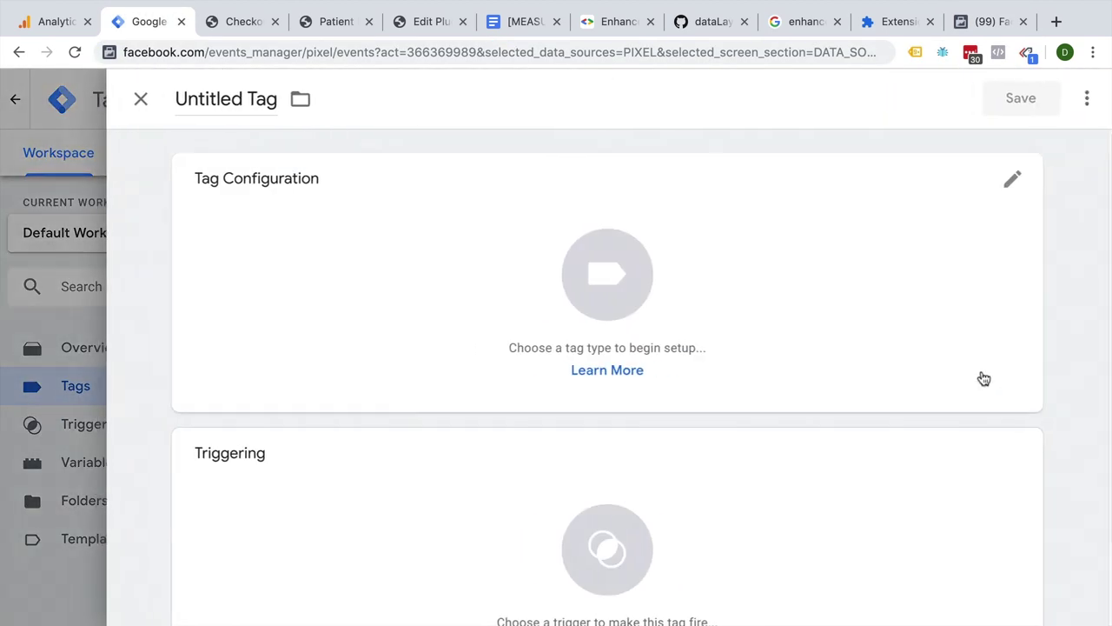
pyautogui.click(228, 93)
pyautogui.write('F')
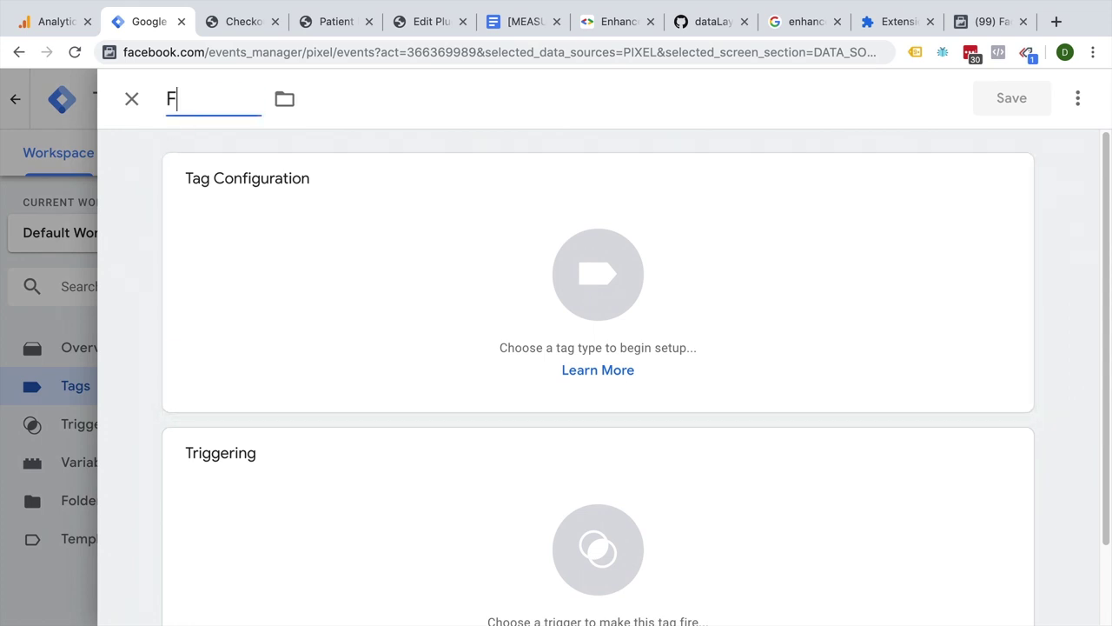
pyautogui.write('b - Event')
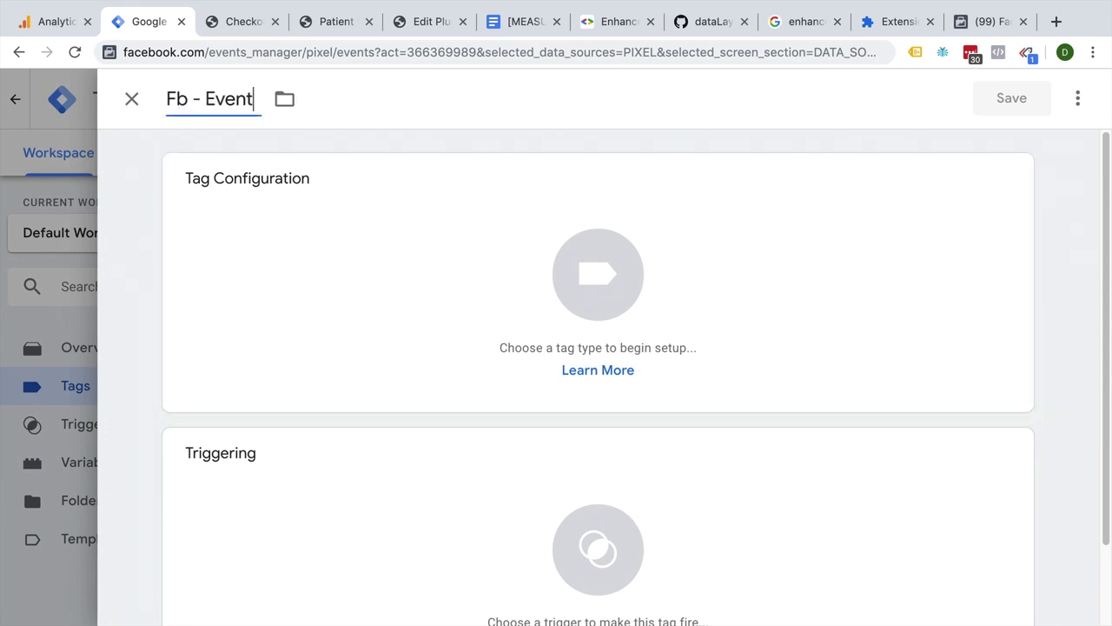
pyautogui.write(' - ')
pyautogui.write('Transaction')
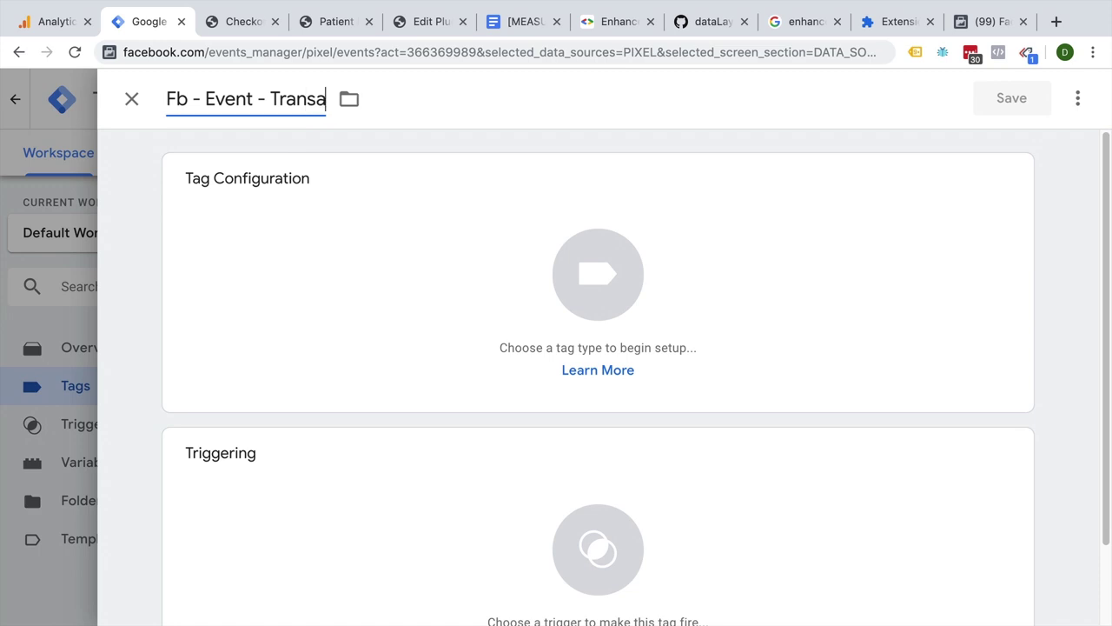
# Step: Configure the tag as a Custom HTML tag and paste the copied Facebook Pixel base code into its HTML
pyautogui.click(242, 297)
pyautogui.scroll(-5, 718, 398)
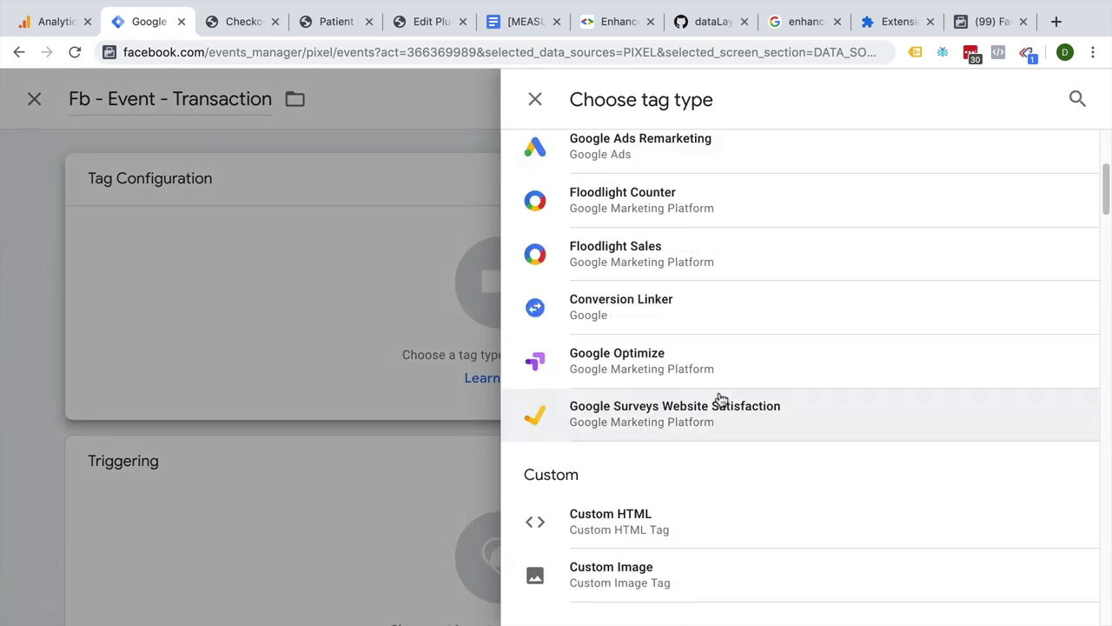
pyautogui.click(626, 301)
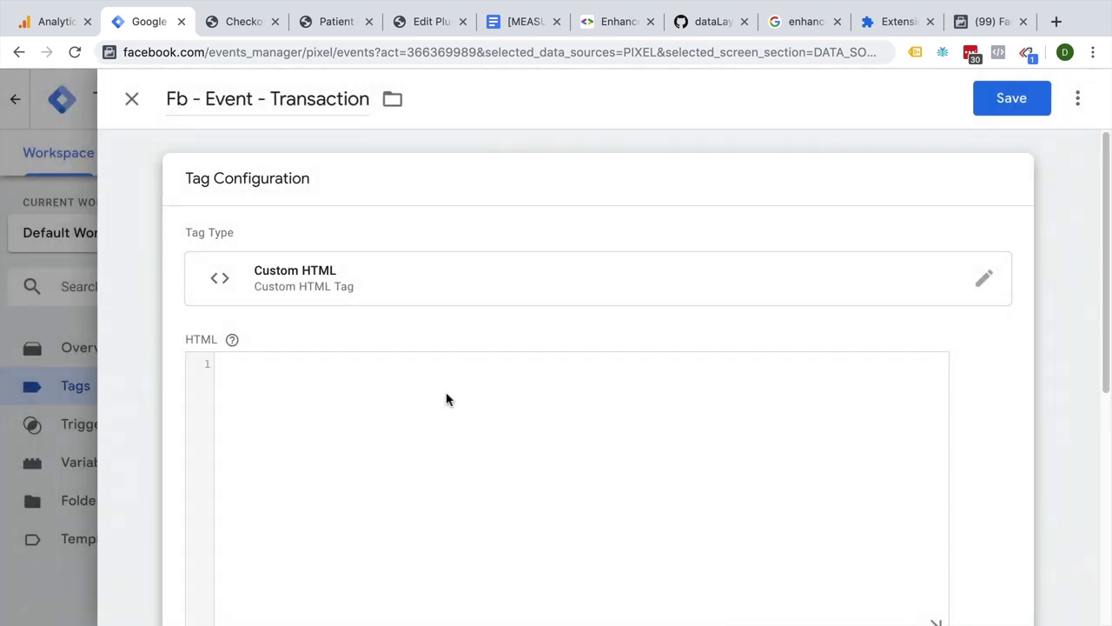
pyautogui.click(446, 397)
pyautogui.hotkey('ctrl', 'v')
# Step: Delete the noscript block and the end comment after the closing script tag of the pixel code
pyautogui.scroll(-1, 432, 413)
pyautogui.moveTo(478, 535); pyautogui.dragTo(208, 504)
pyautogui.press('BackSpace')
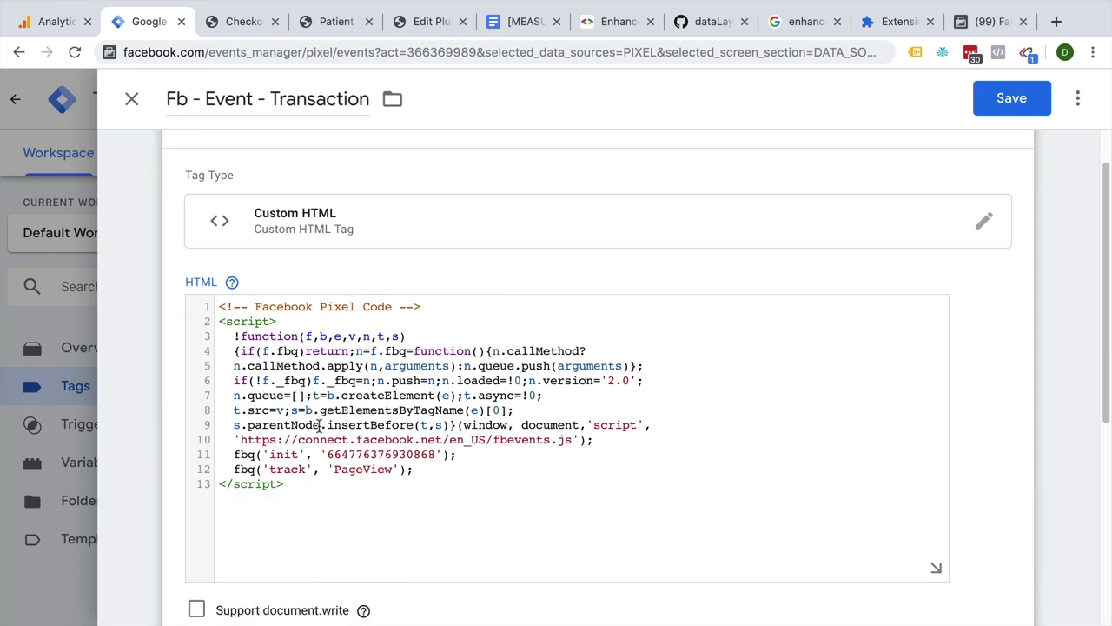
pyautogui.moveTo(454, 453); pyautogui.dragTo(213, 463)
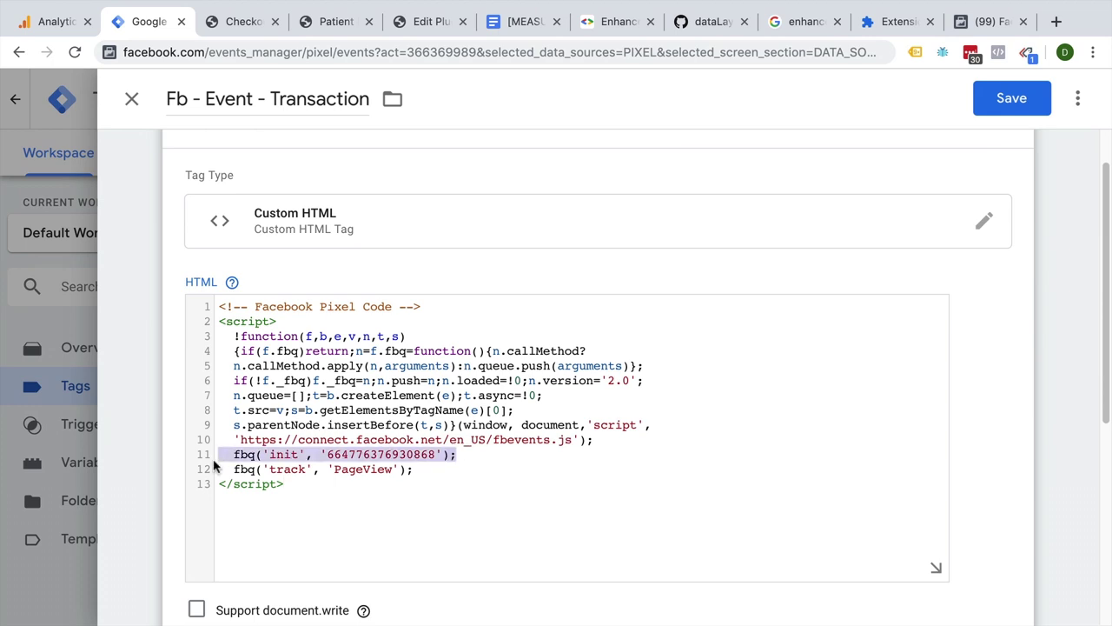
pyautogui.moveTo(425, 471); pyautogui.dragTo(236, 469)
pyautogui.click(367, 469)
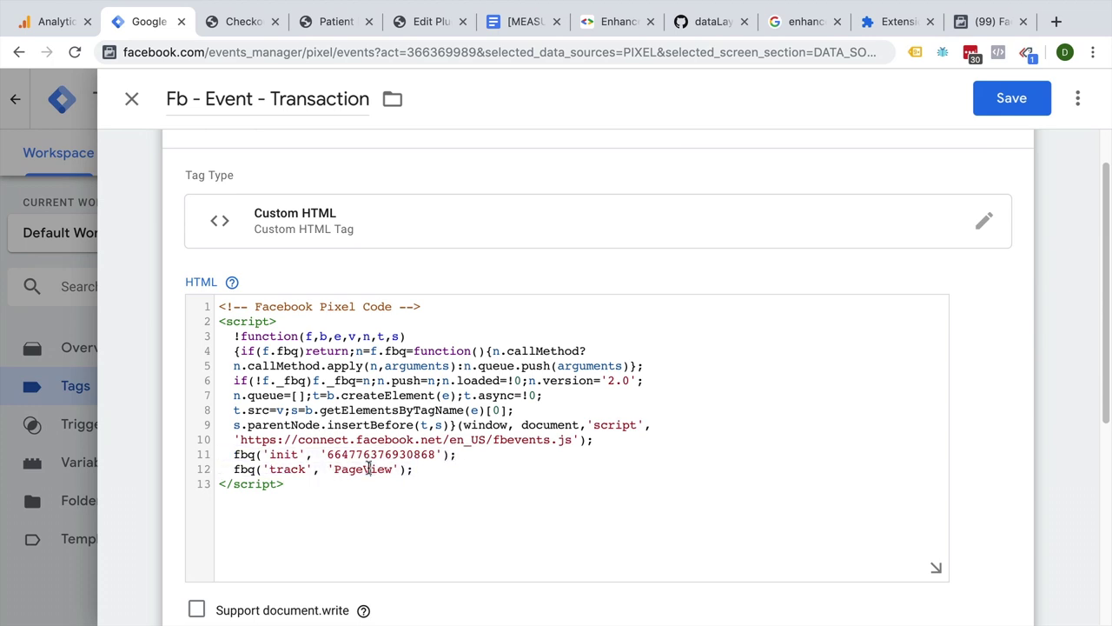
# Step: Switch to Facebook Events Manager, continue to the manual event code installation, and expand the Purchase event
pyautogui.click(986, 21)
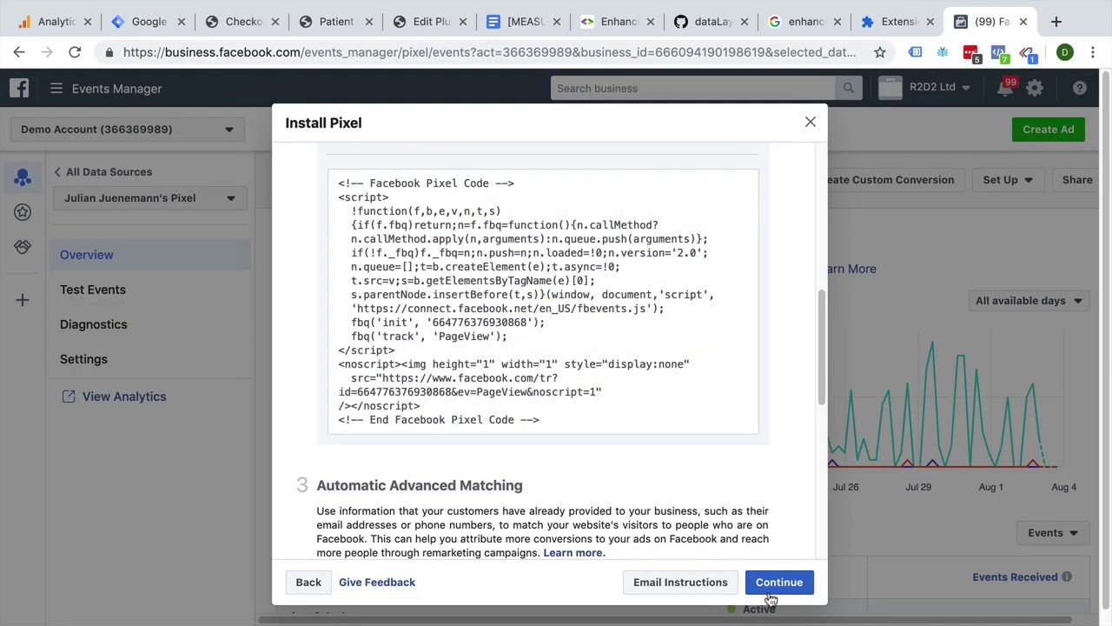
pyautogui.click(779, 581)
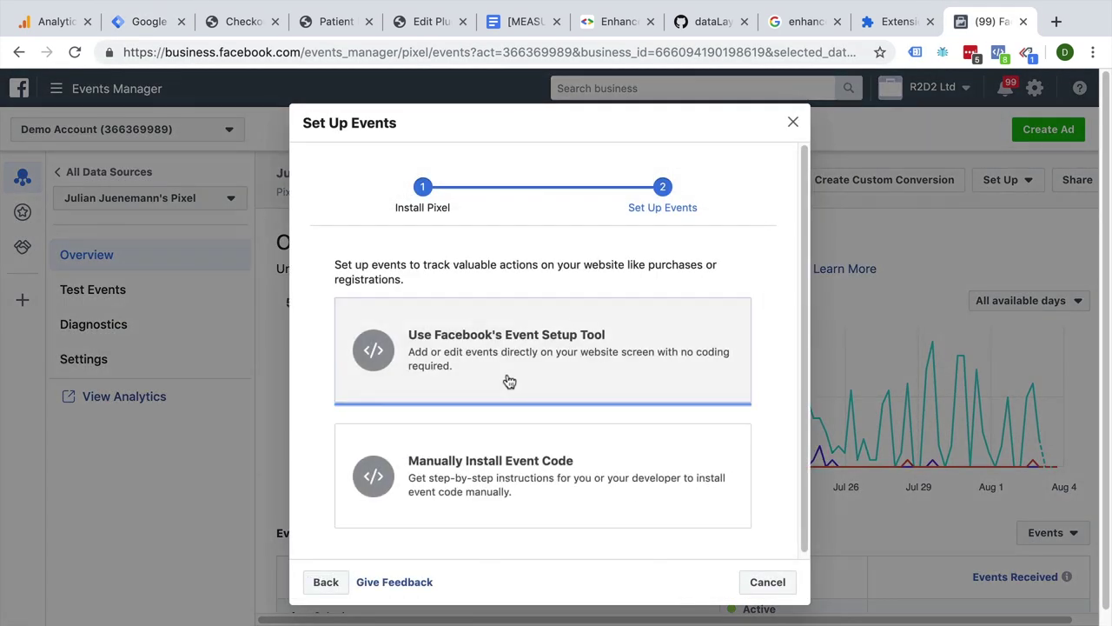
pyautogui.moveTo(406, 460); pyautogui.dragTo(511, 469)
pyautogui.press('Escape')
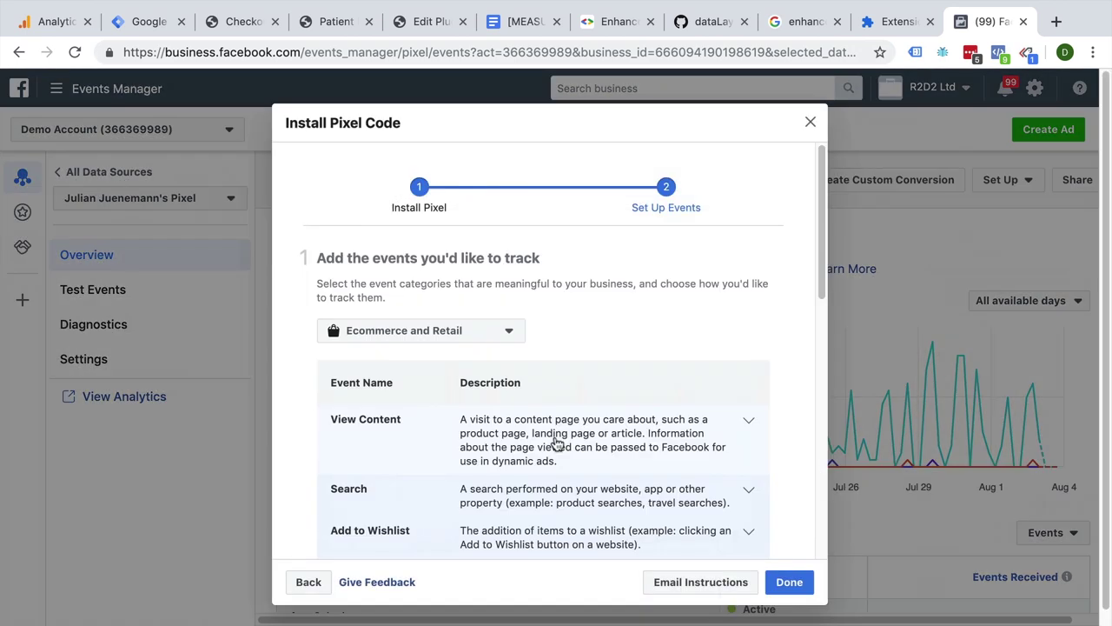
pyautogui.scroll(-5, 552, 443)
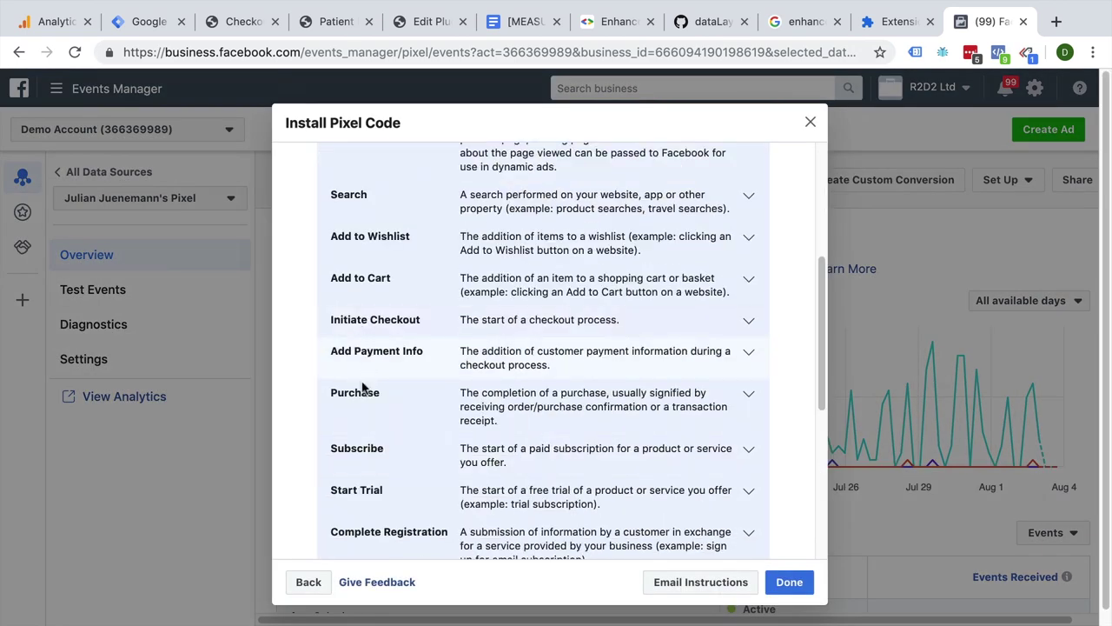
pyautogui.click(365, 392)
pyautogui.scroll(-3, 506, 442)
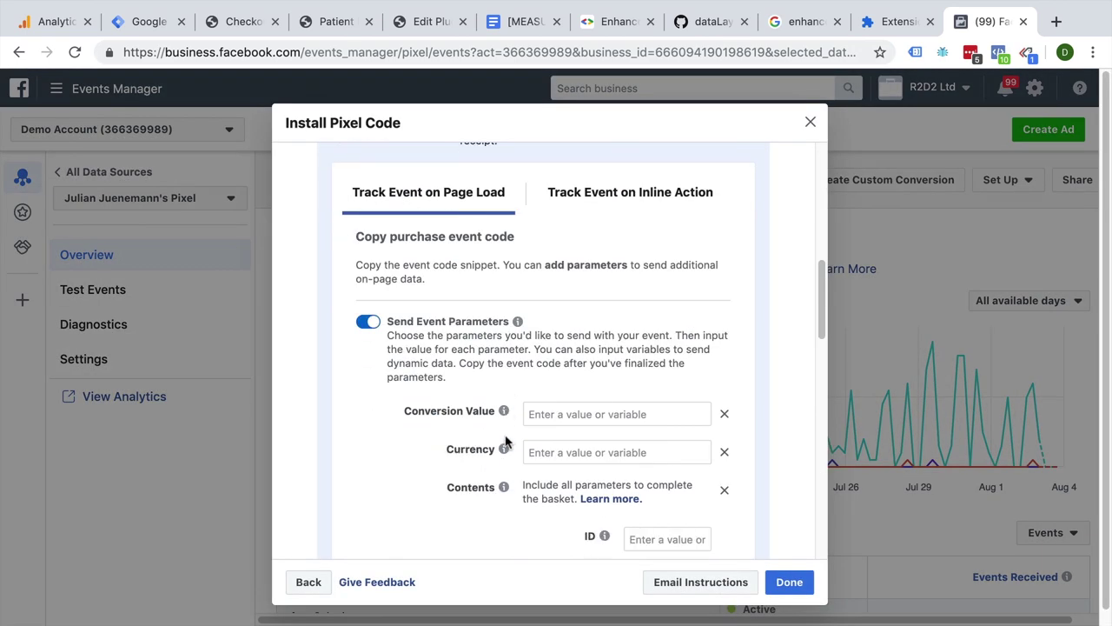
# Step: Set the Purchase event's conversion value to 70.00 and currency to USD, and copy the generated event code
pyautogui.scroll(-3, 506, 442)
pyautogui.click(668, 287)
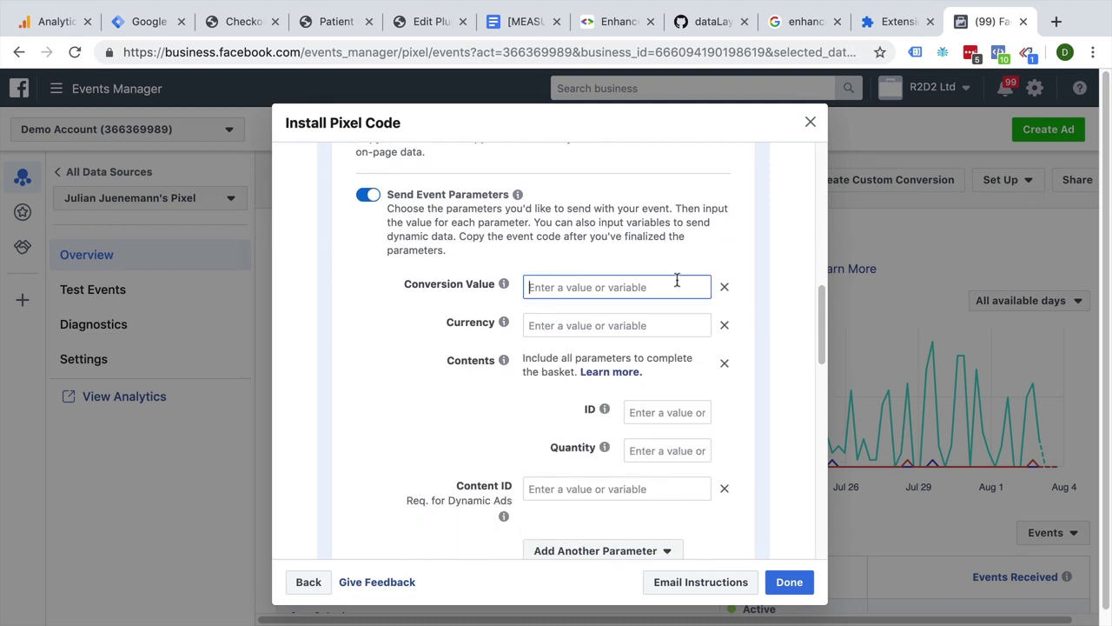
pyautogui.write('70')
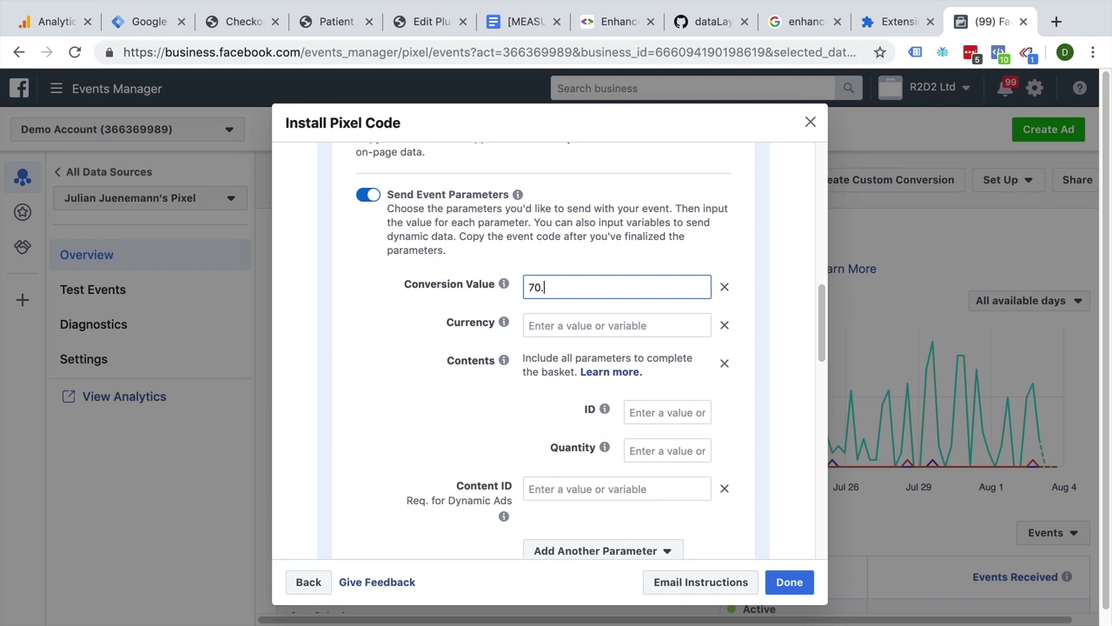
pyautogui.scroll(-4, 403, 329)
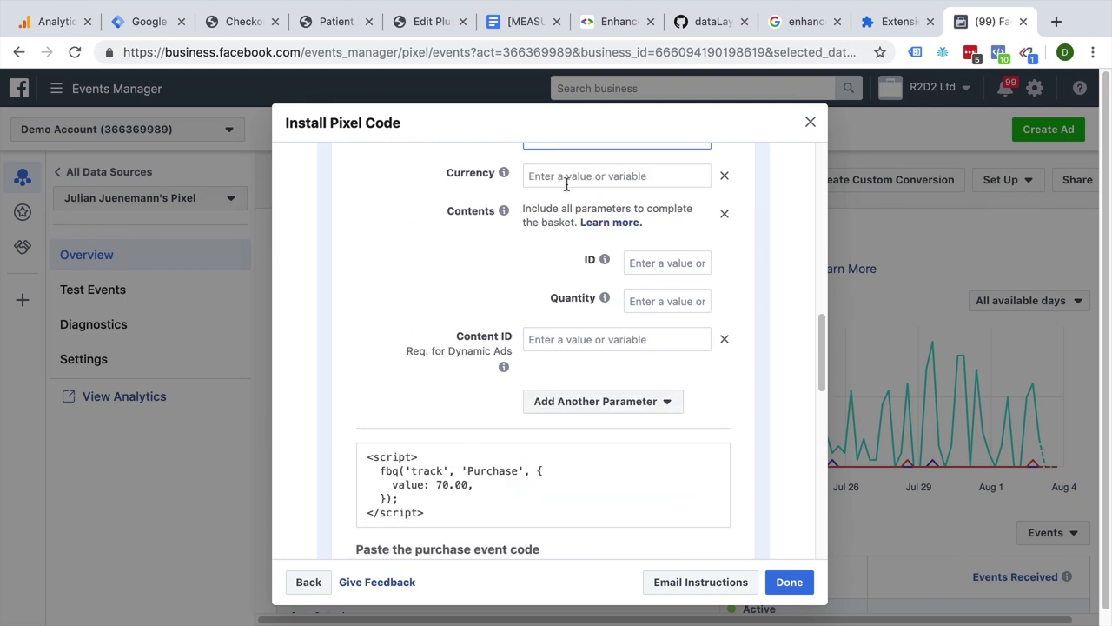
pyautogui.click(566, 176)
pyautogui.scroll(1, 529, 261)
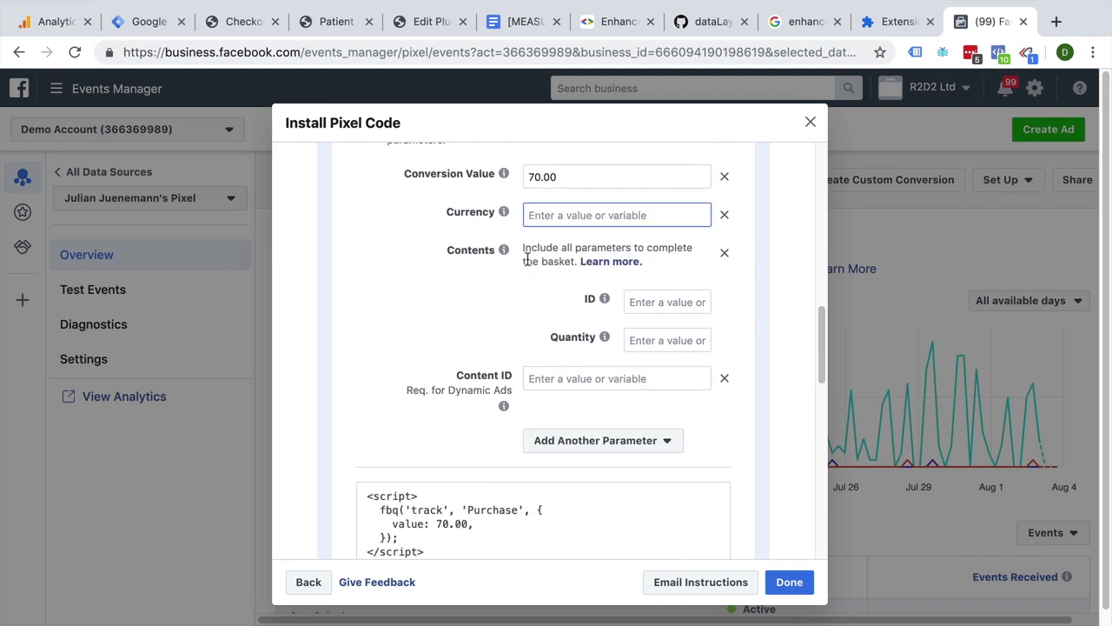
pyautogui.write('USD')
pyautogui.scroll(-1, 422, 306)
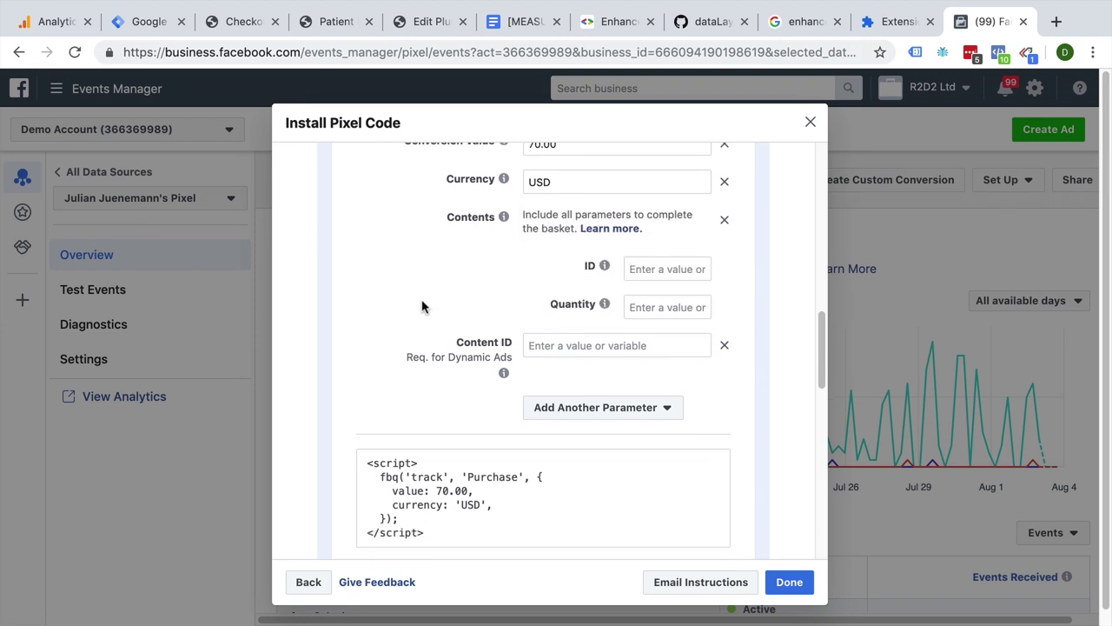
pyautogui.click(460, 497)
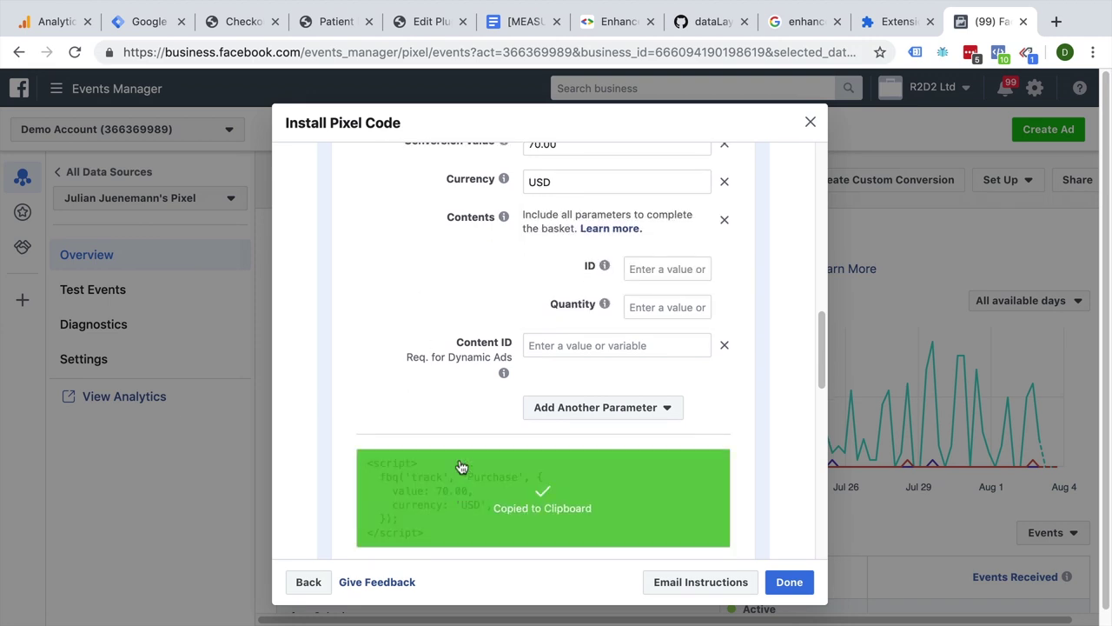
# Step: Back in Tag Manager, replace the PageView track line with the Purchase event code and remove the leftover second script block
pyautogui.click(146, 22)
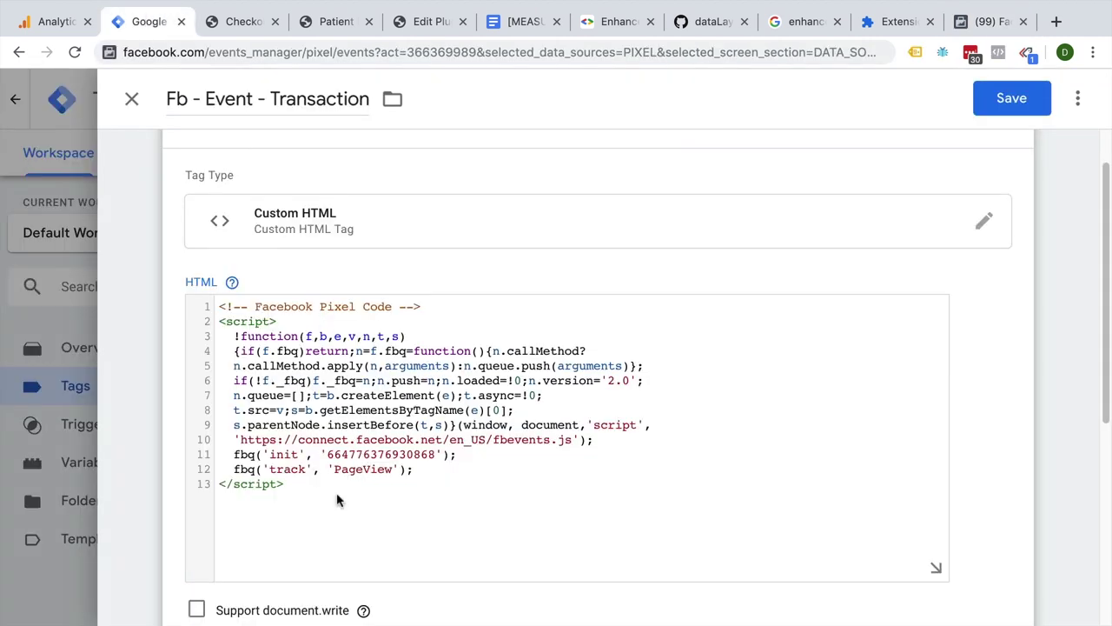
pyautogui.hotkey('ctrl', 'v')
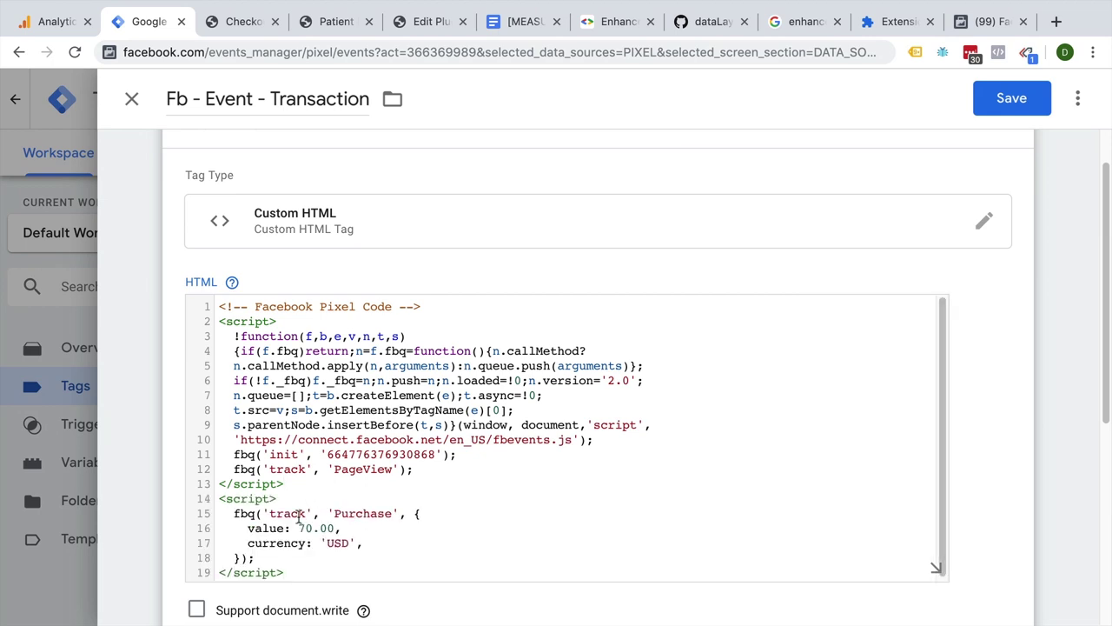
pyautogui.moveTo(255, 558); pyautogui.dragTo(213, 519)
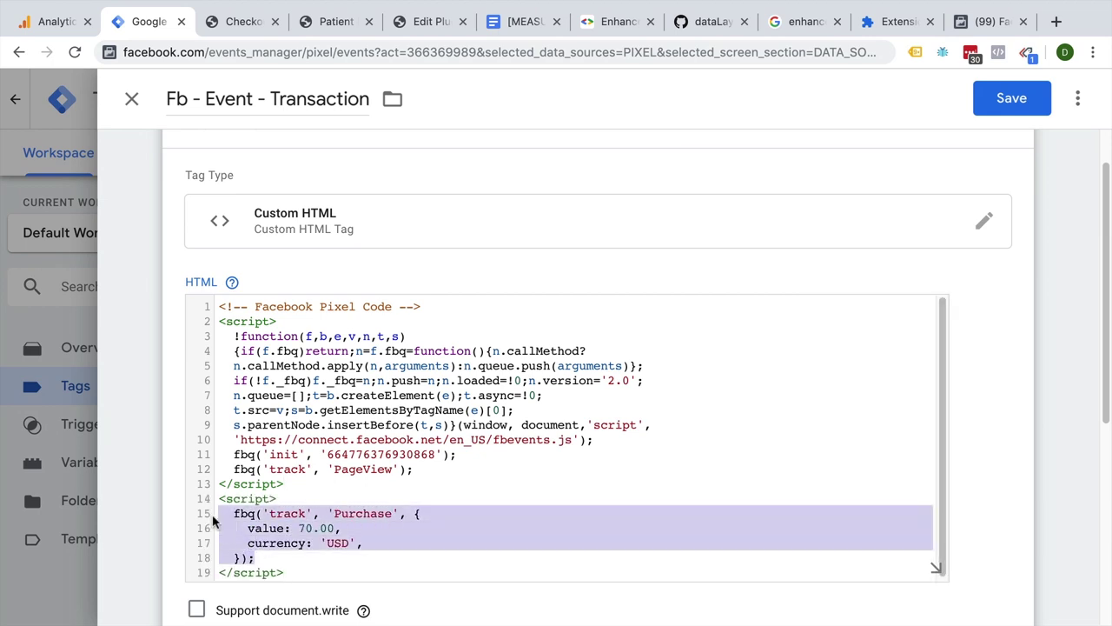
pyautogui.press('BackSpace')
pyautogui.moveTo(438, 468); pyautogui.dragTo(219, 469)
pyautogui.hotkey('ctrl', 'v')
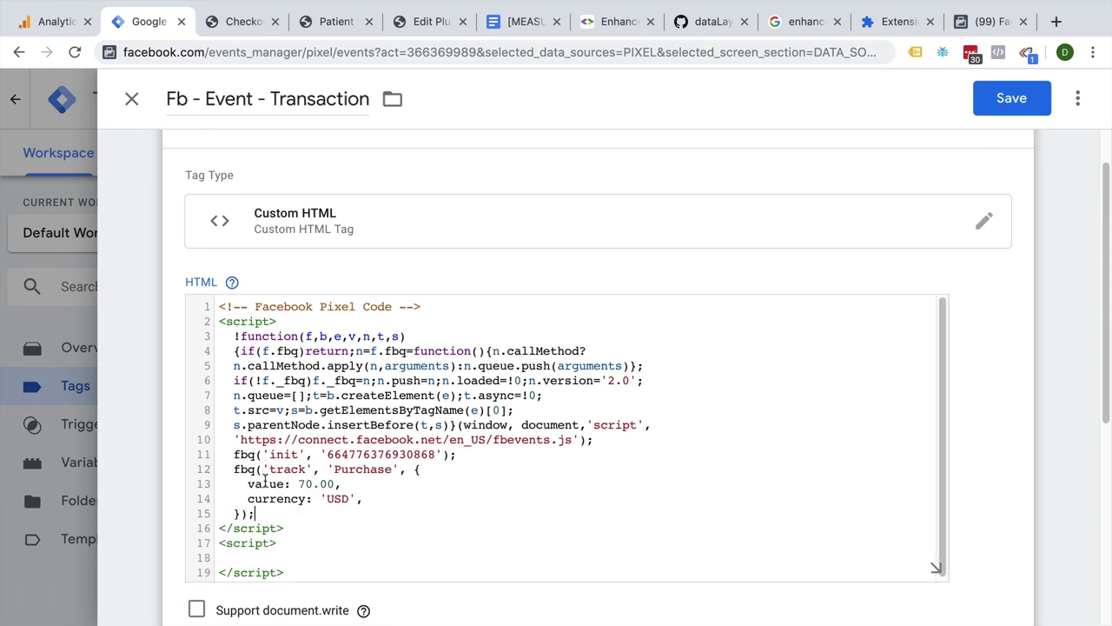
pyautogui.moveTo(284, 527); pyautogui.dragTo(207, 609)
pyautogui.press('BackSpace')
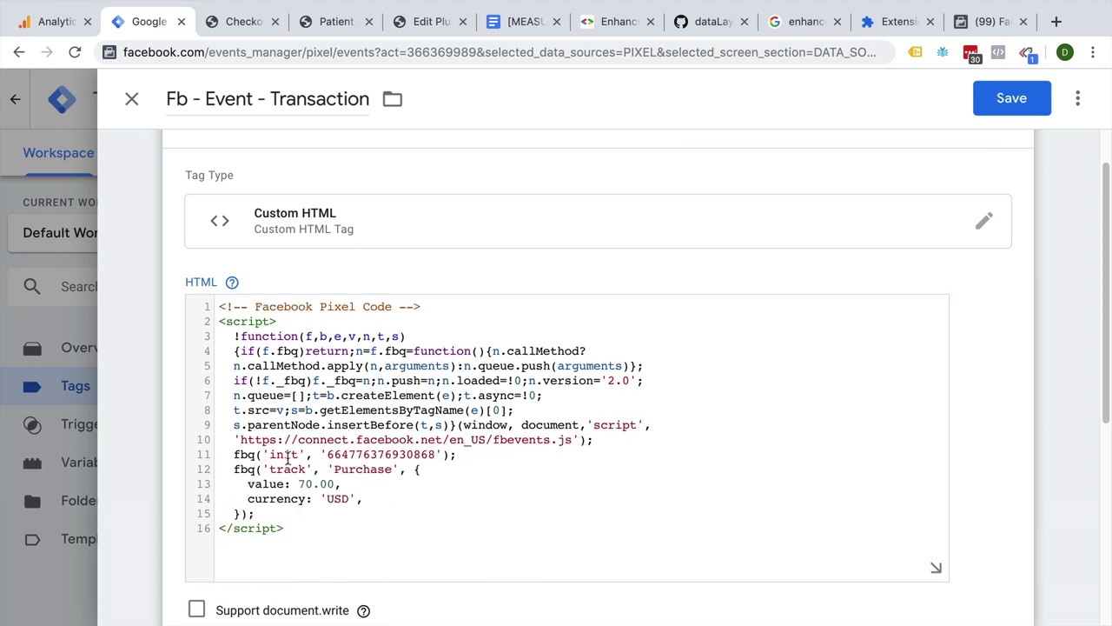
# Step: Save the "Fb - Event - Transaction" tag without adding a trigger
pyautogui.moveTo(298, 483); pyautogui.dragTo(335, 483)
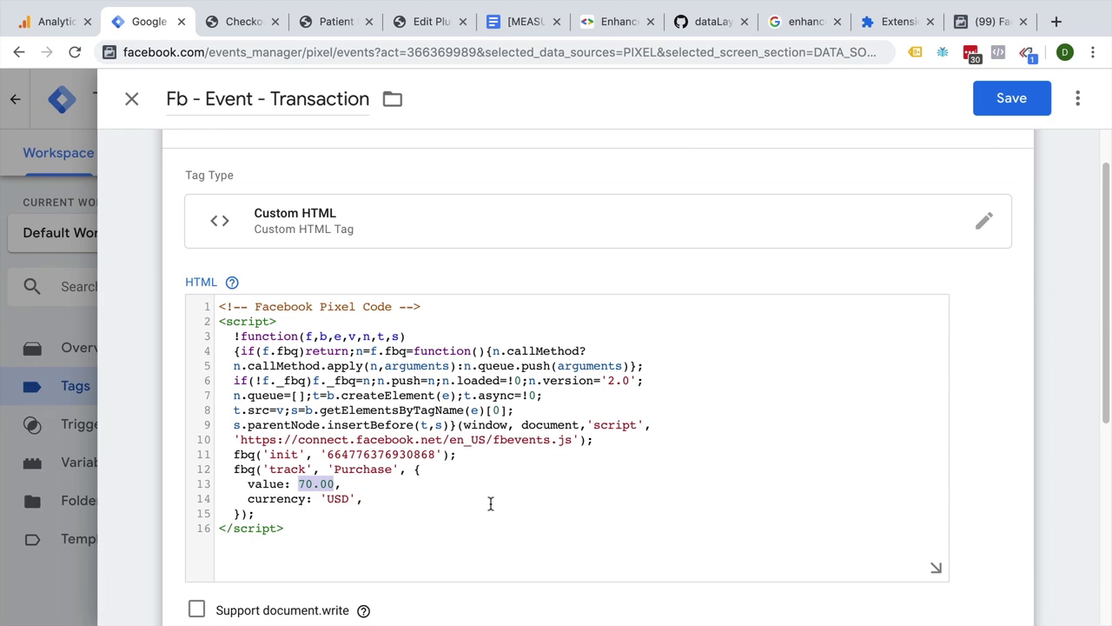
pyautogui.scroll(-2, 426, 516)
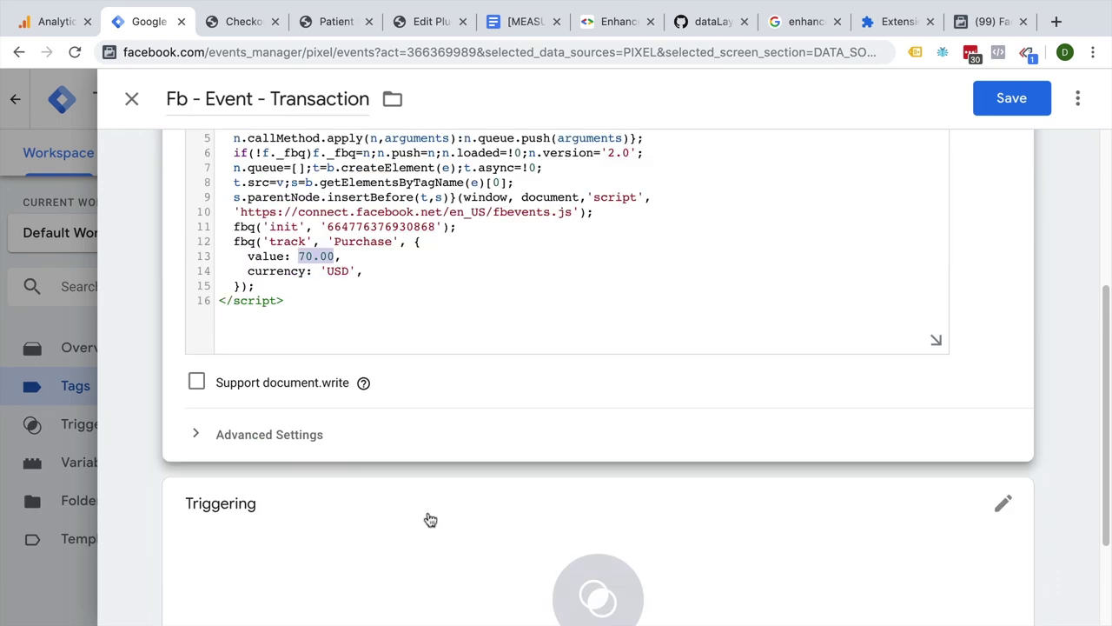
pyautogui.scroll(2, 426, 516)
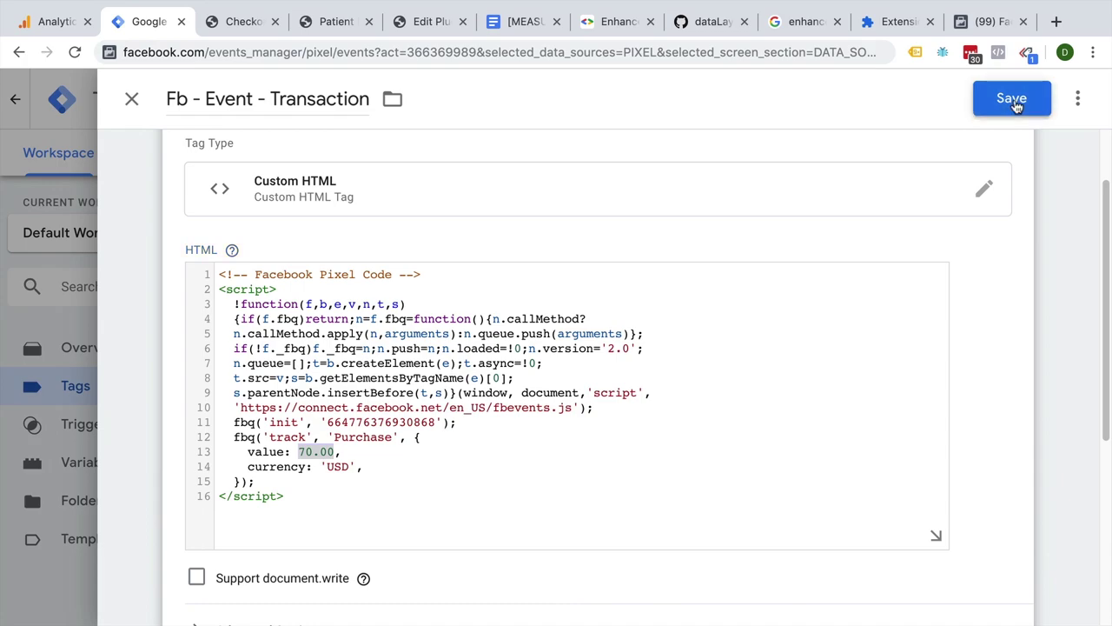
pyautogui.click(1040, 95)
pyautogui.click(619, 320)
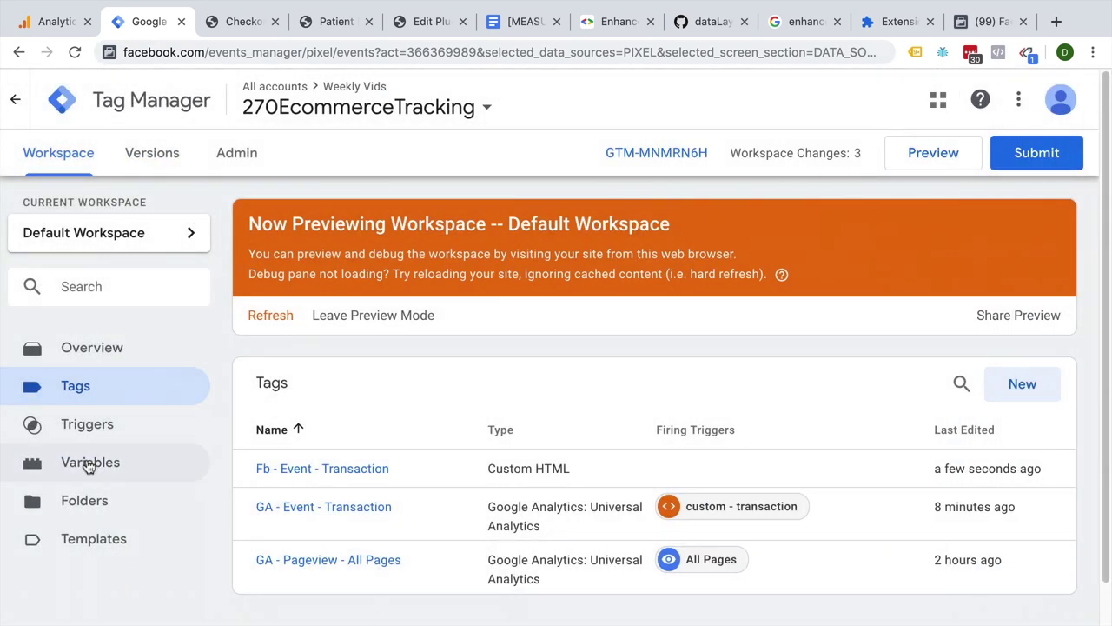
# Step: Create a new user-defined variable named "dlv - revenue" with the Data Layer Variable type
pyautogui.click(94, 462)
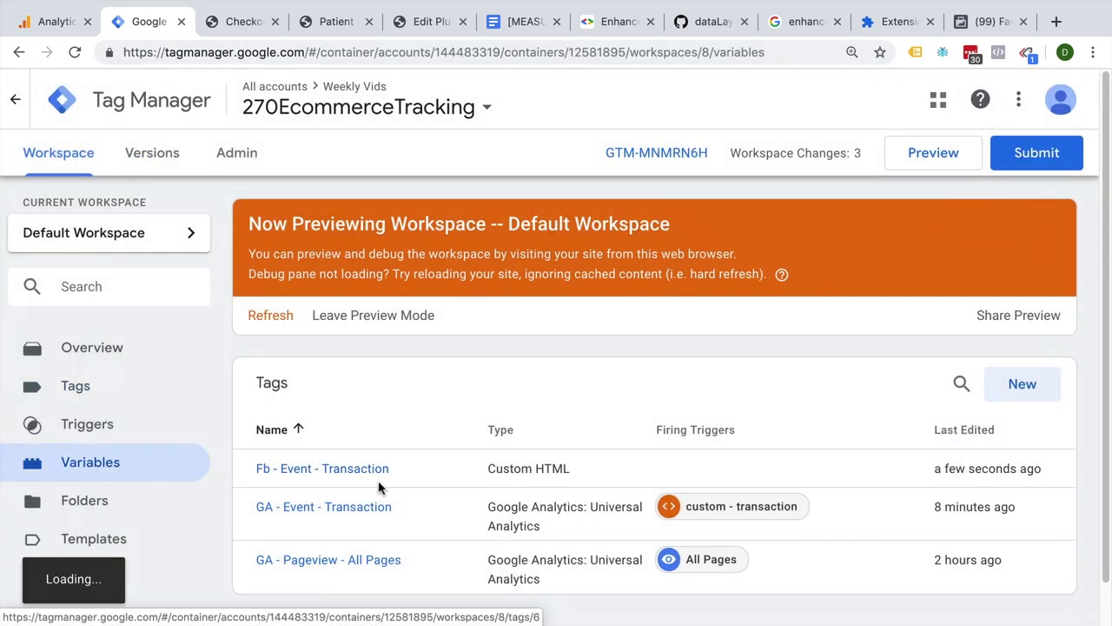
pyautogui.scroll(-3, 381, 486)
pyautogui.scroll(-1, 380, 486)
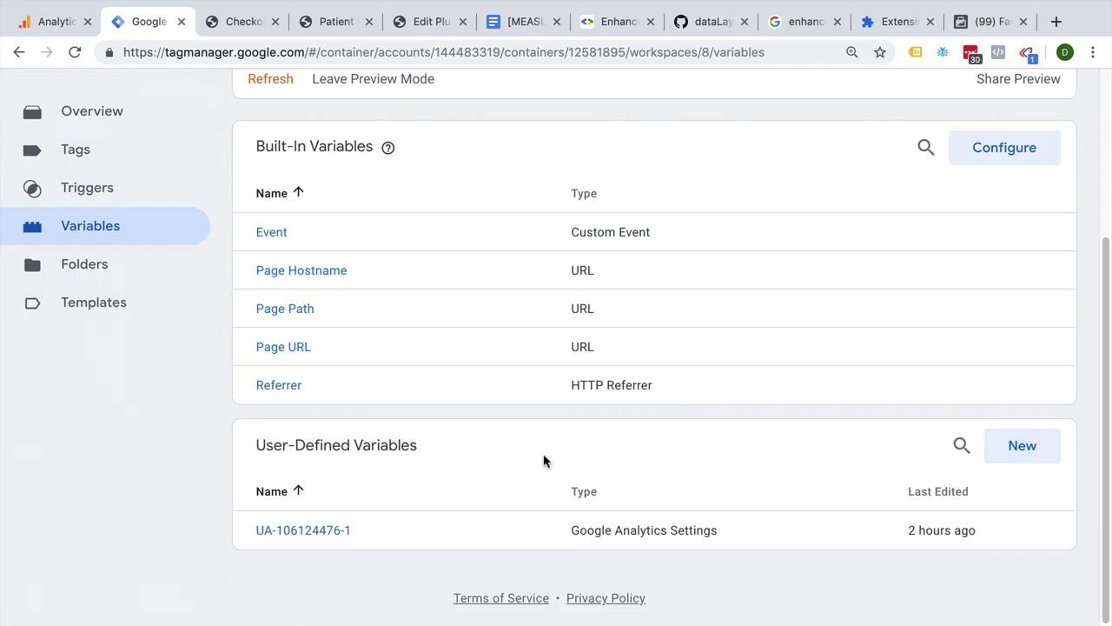
pyautogui.click(1022, 447)
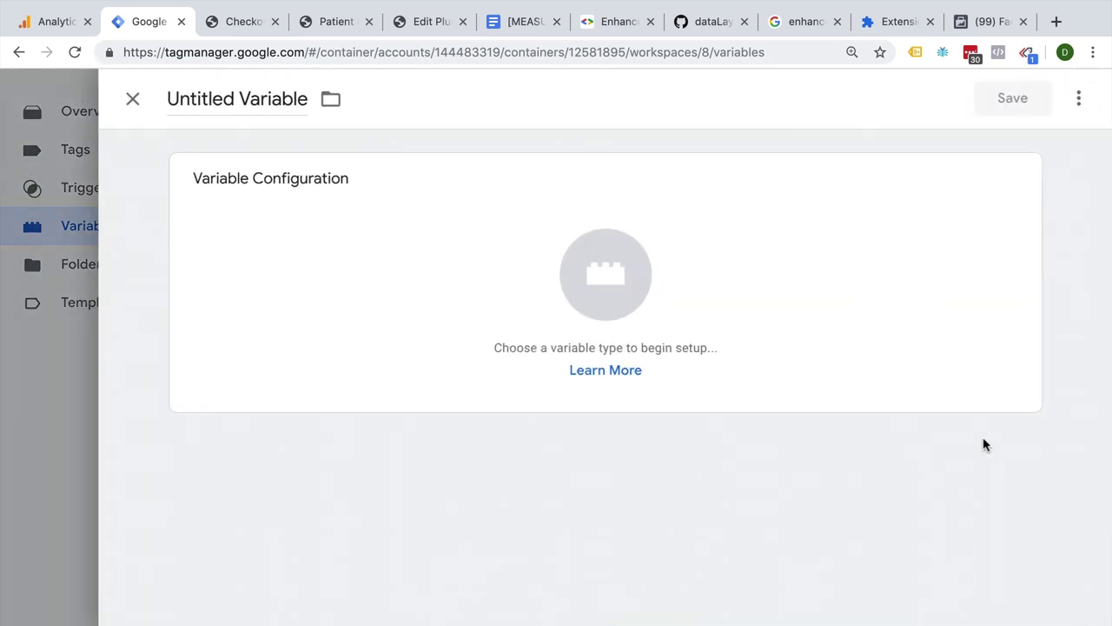
pyautogui.click(219, 97)
pyautogui.write('dlv')
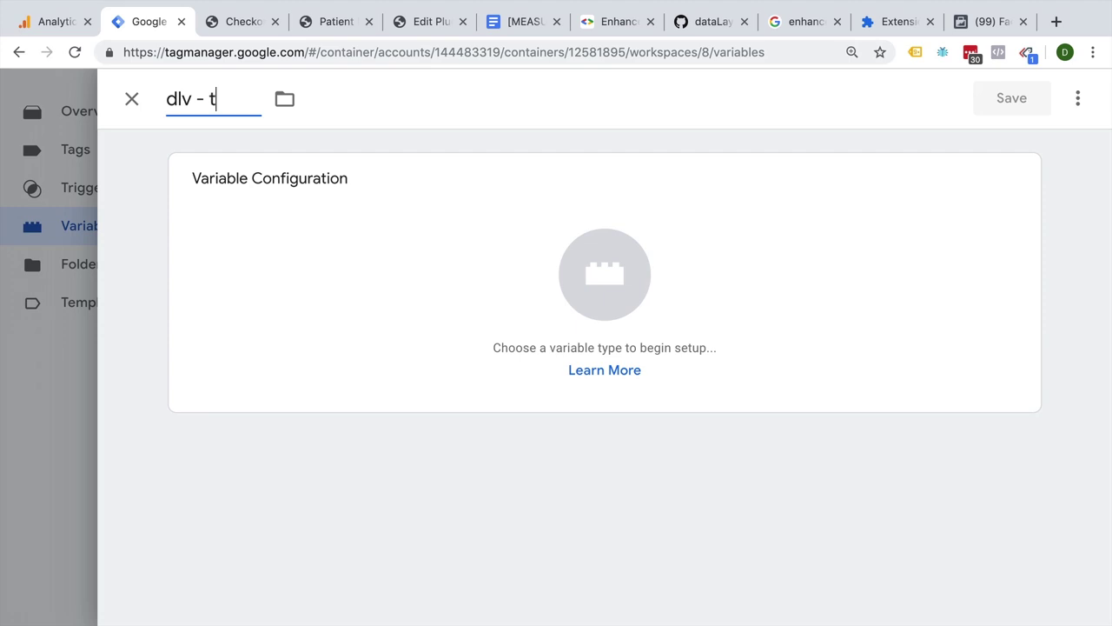
pyautogui.write(' - revenue')
pyautogui.click(201, 303)
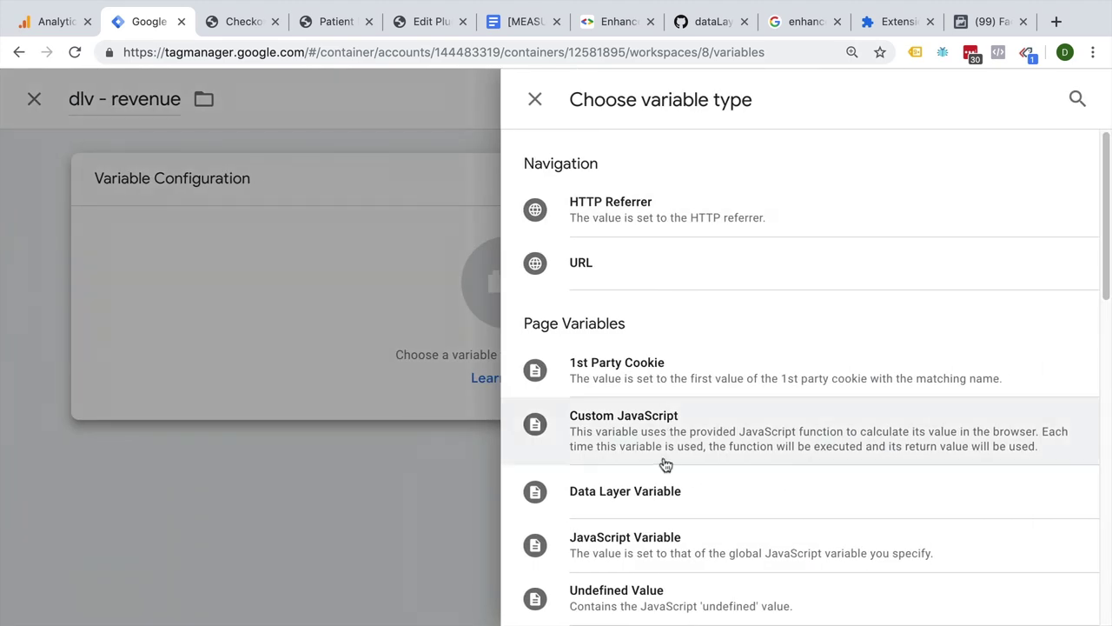
pyautogui.click(640, 505)
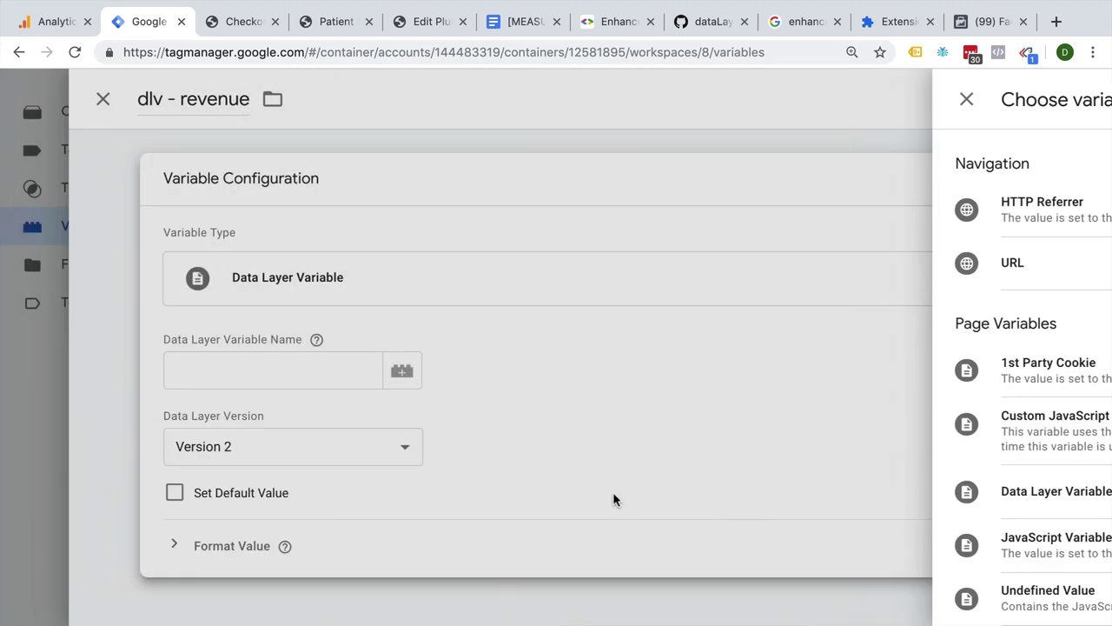
# Step: Switch to the order-received page and examine the transaction event's data layer for the path to the revenue value
pyautogui.click(247, 24)
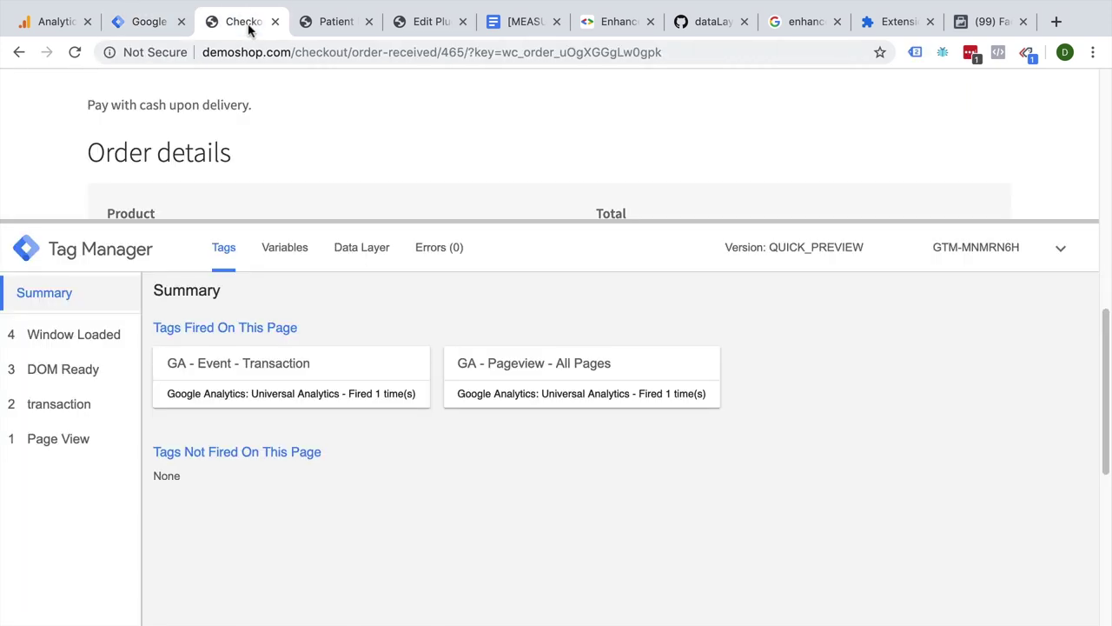
pyautogui.click(68, 421)
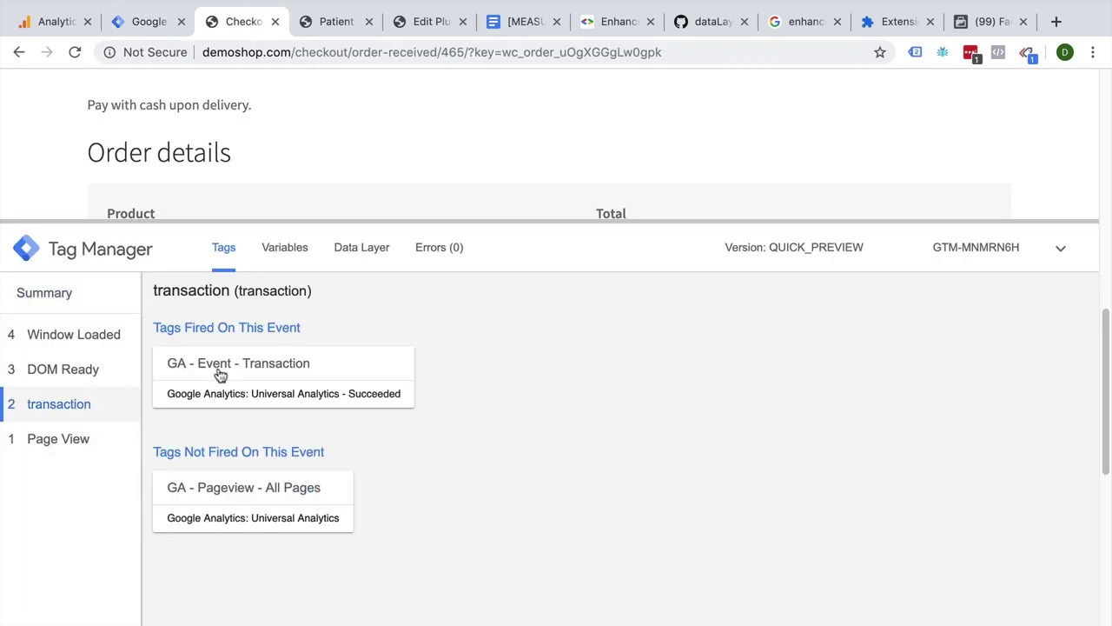
pyautogui.click(381, 257)
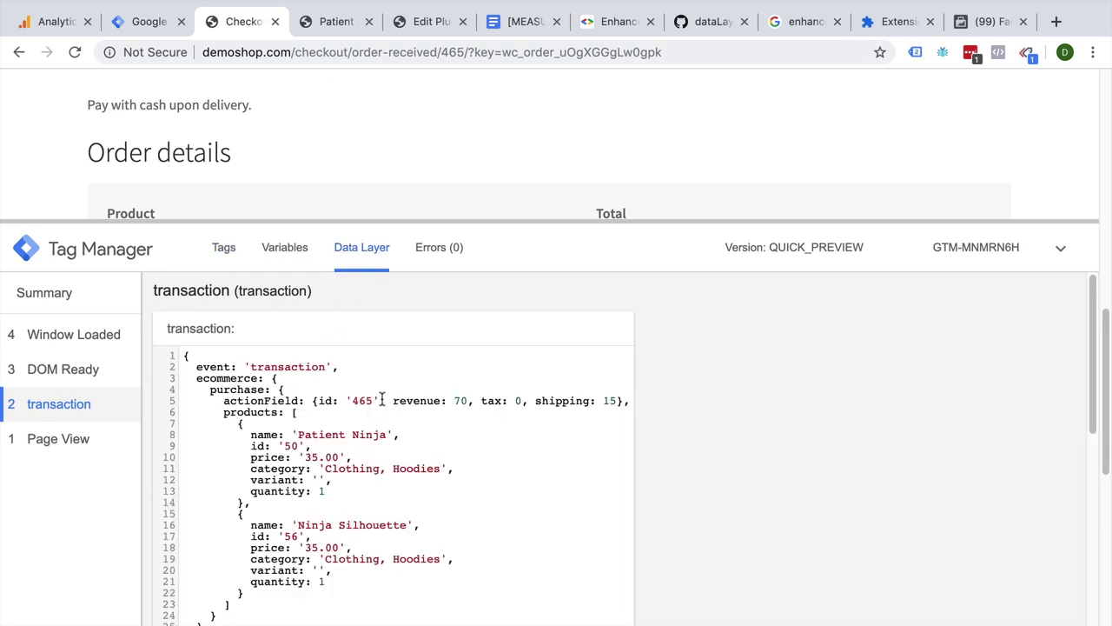
pyautogui.doubleClick(433, 401)
pyautogui.doubleClick(221, 378)
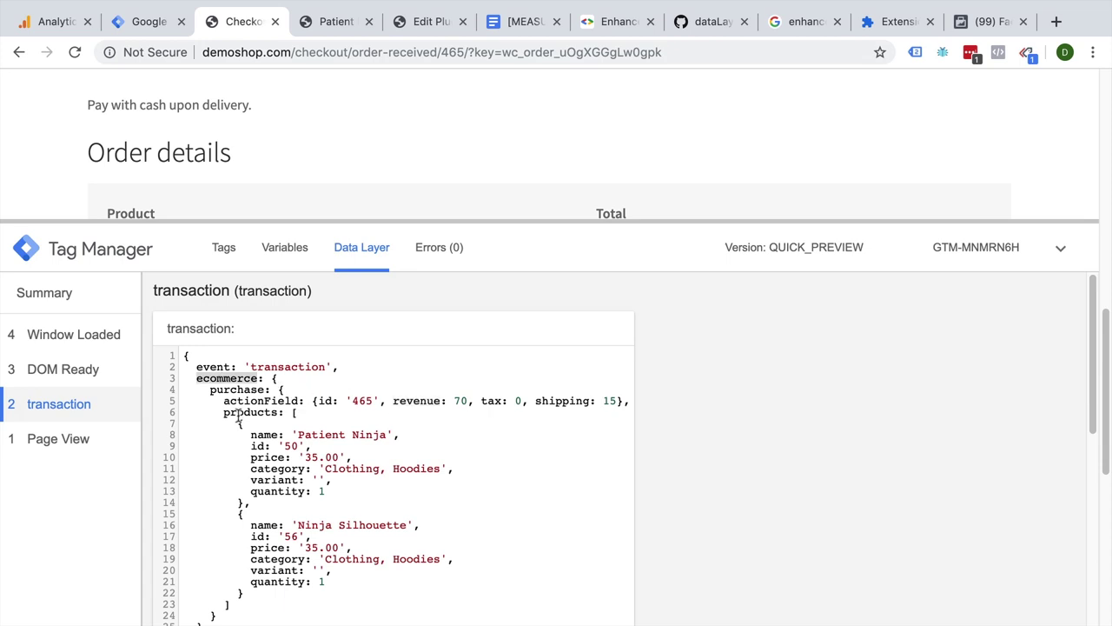
# Step: Following the transaction data layer's nesting, set the revenue variable's Data Layer Variable Name to ecommerce.purchase.actionField.revenue in Tag Manager and save it
pyautogui.doubleClick(232, 389)
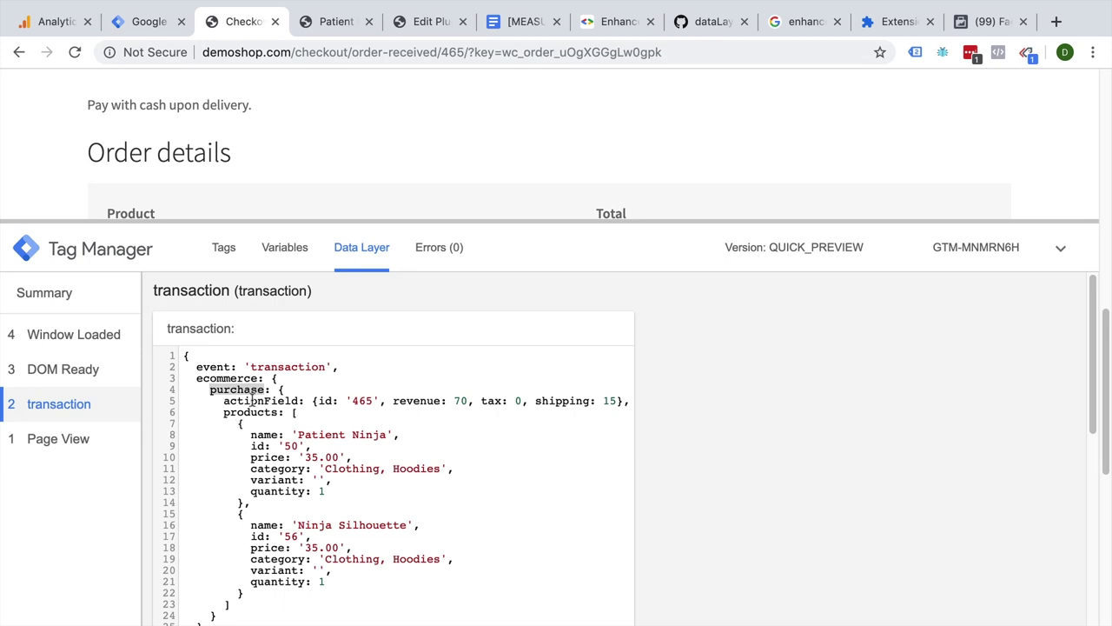
pyautogui.doubleClick(252, 400)
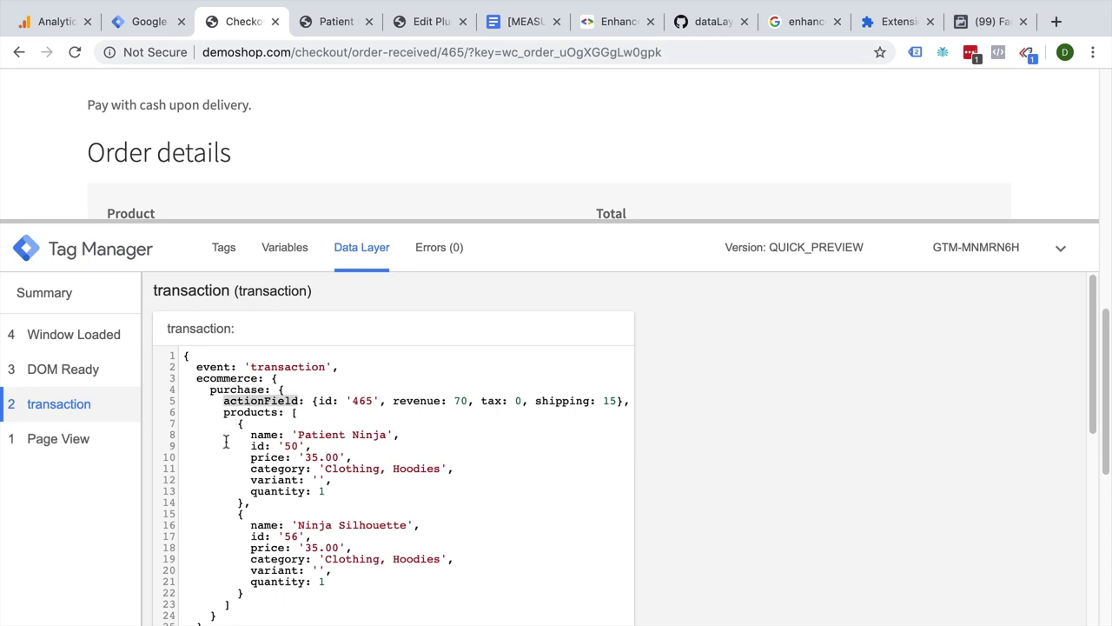
pyautogui.doubleClick(417, 401)
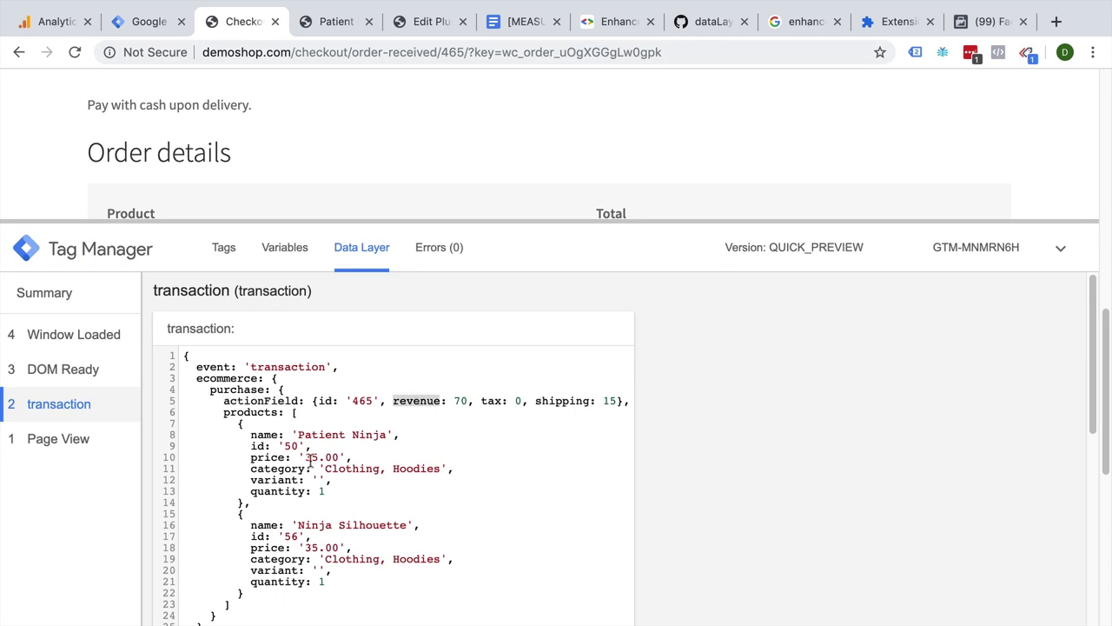
pyautogui.click(155, 26)
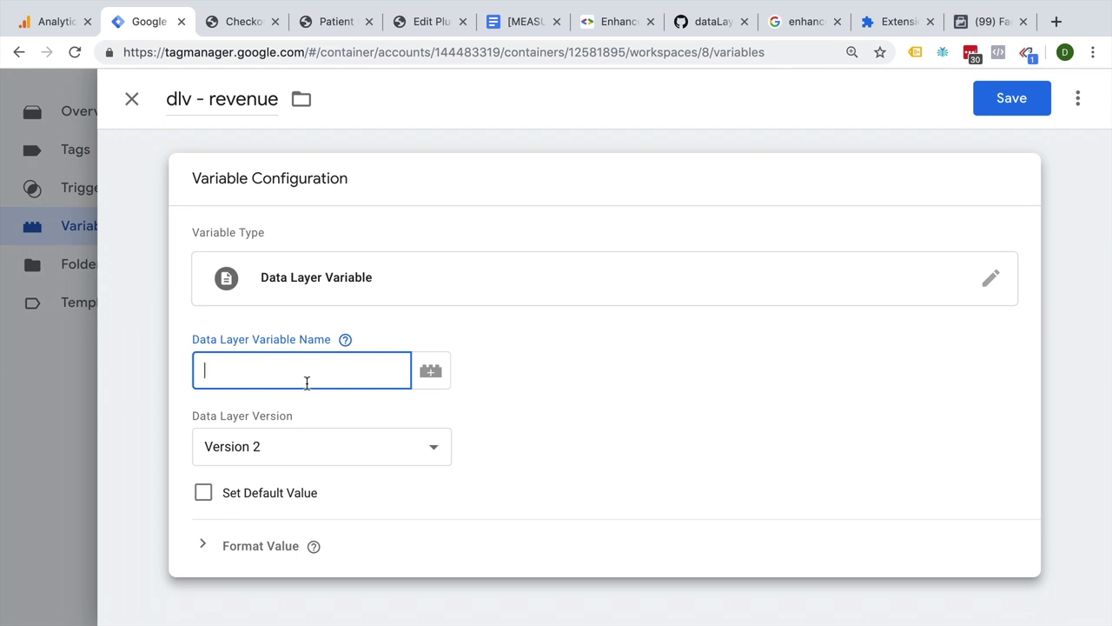
pyautogui.write('ecommerce/')
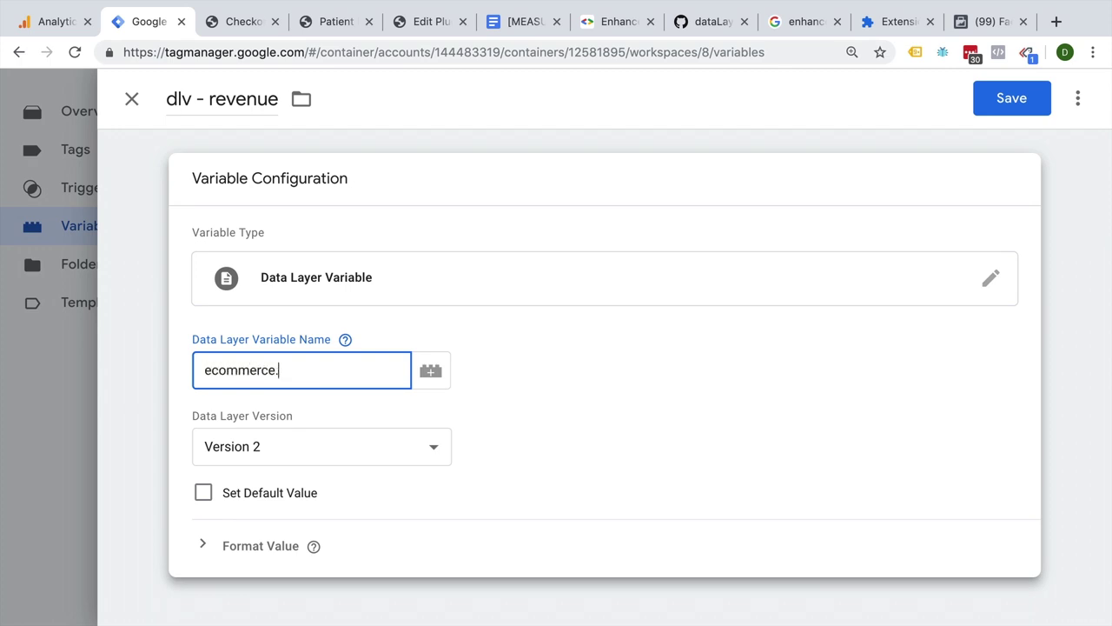
pyautogui.write('purchase.ac')
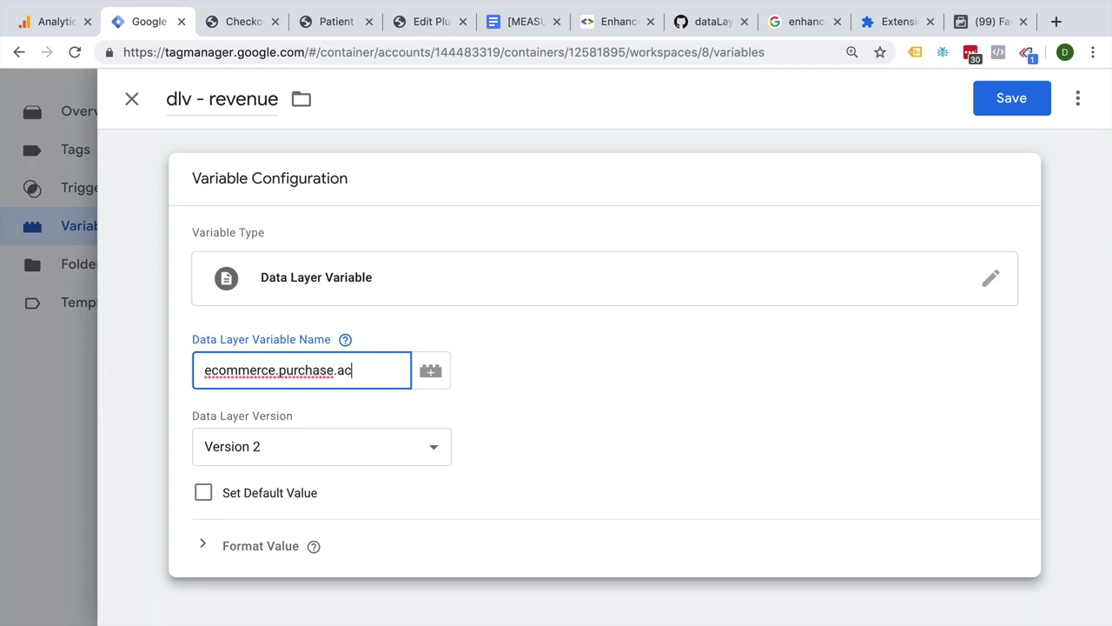
pyautogui.write('tionField.')
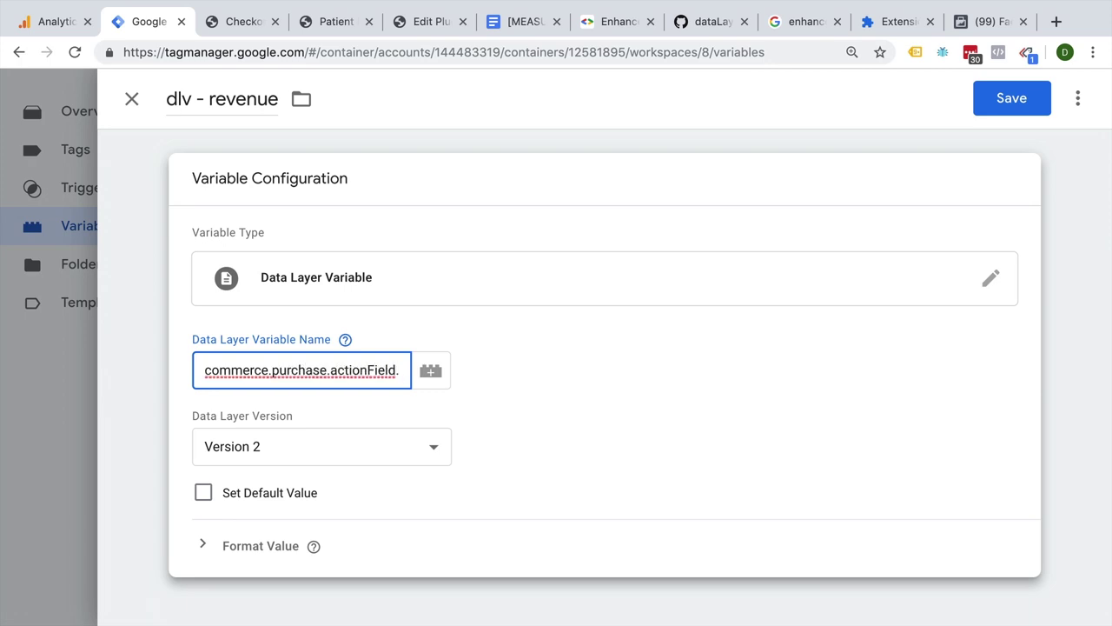
pyautogui.write('renenue')
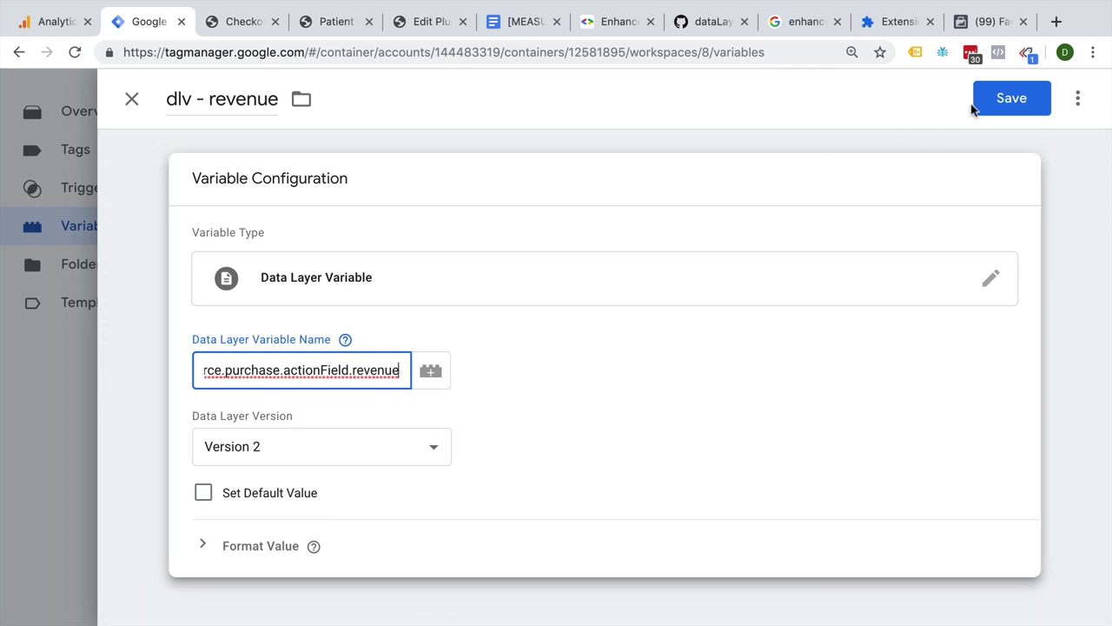
pyautogui.click(1001, 98)
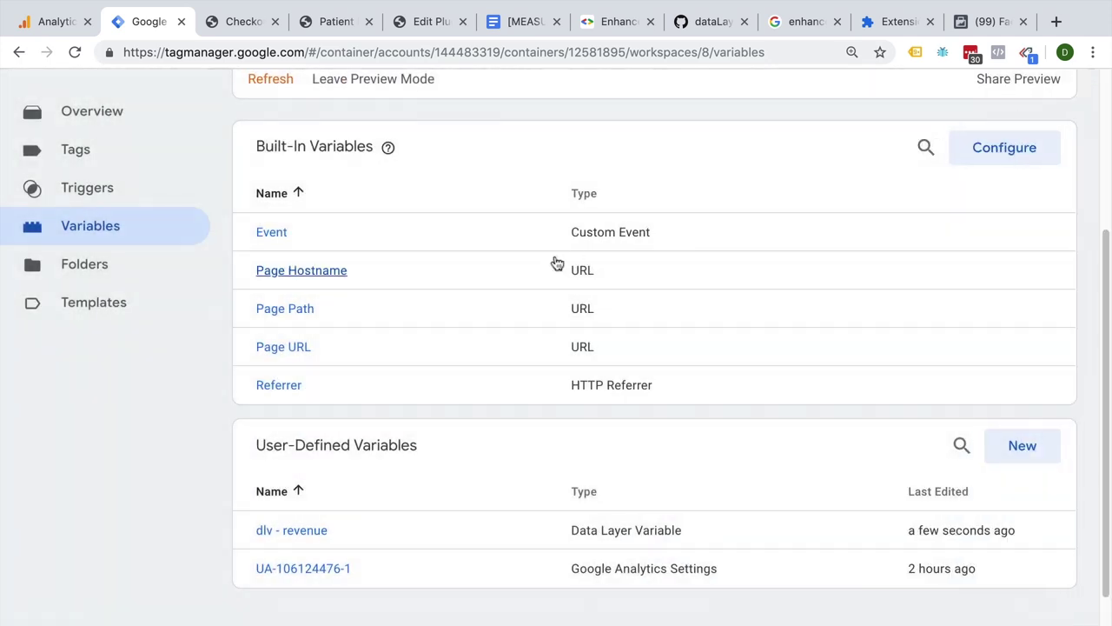
# Step: Refresh the container preview, reload the order-received page and check the "dlv - revenue" variable's value for the transaction event
pyautogui.click(270, 79)
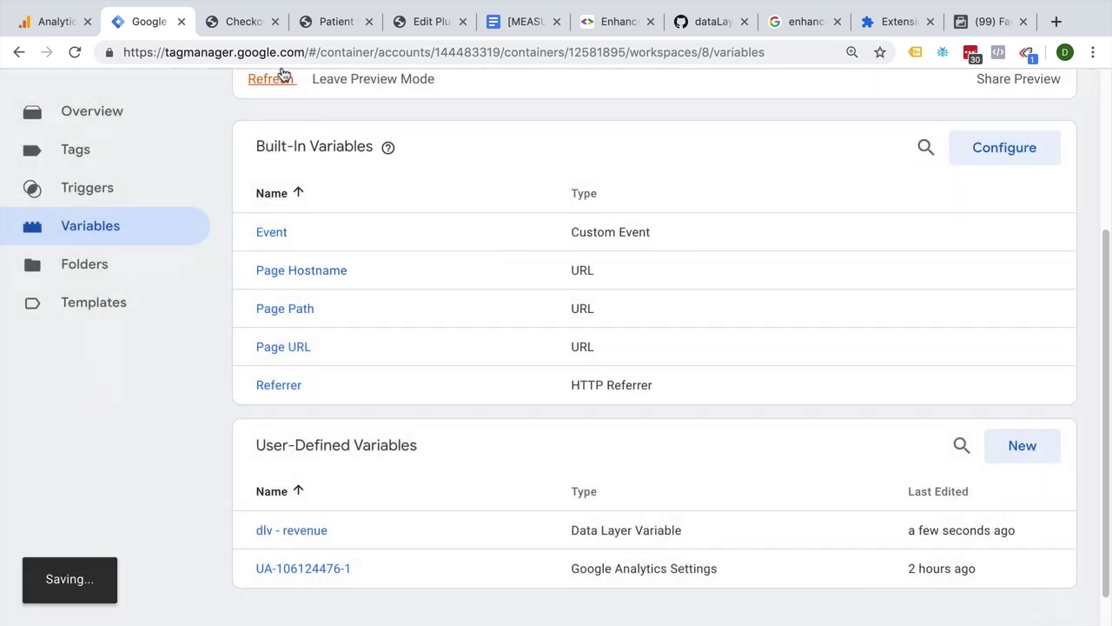
pyautogui.click(236, 26)
pyautogui.press('super+r')
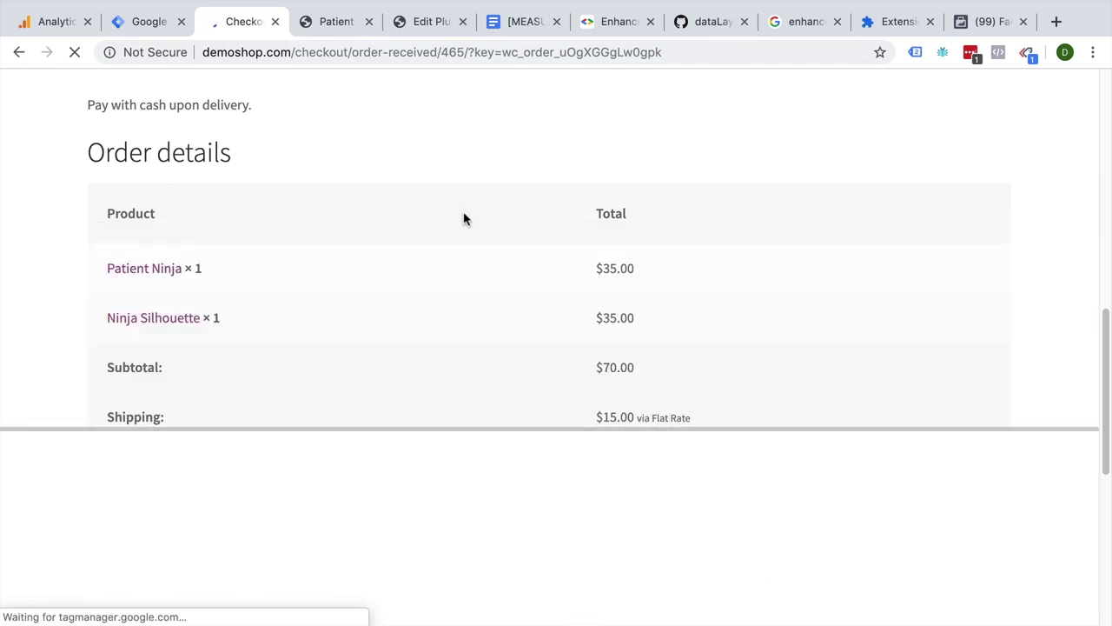
pyautogui.click(288, 461)
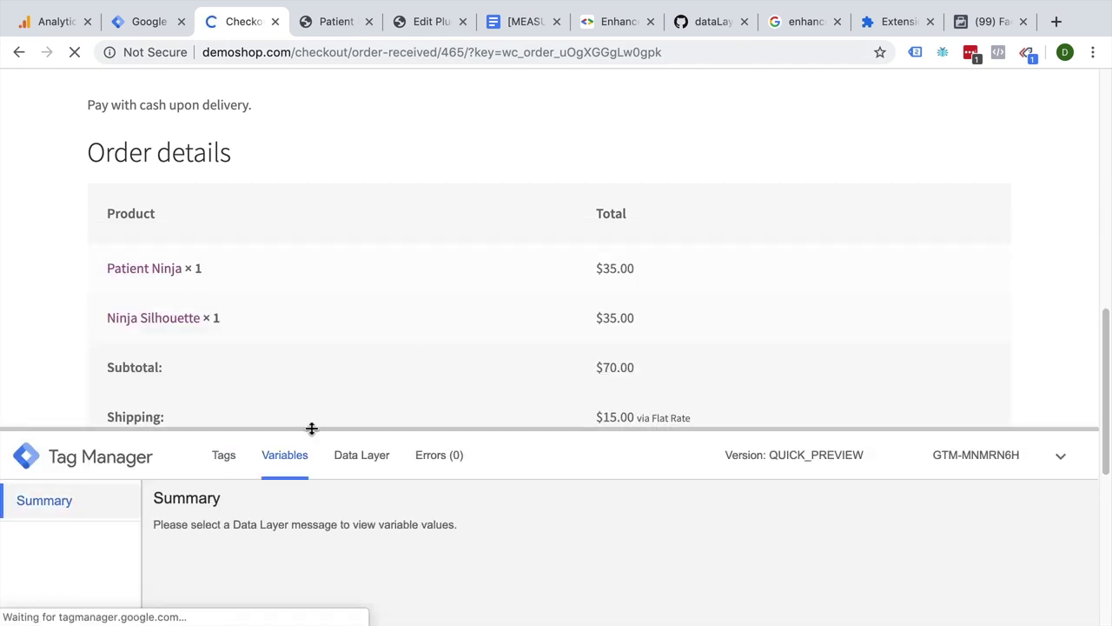
pyautogui.moveTo(310, 427); pyautogui.dragTo(391, 180)
pyautogui.click(102, 372)
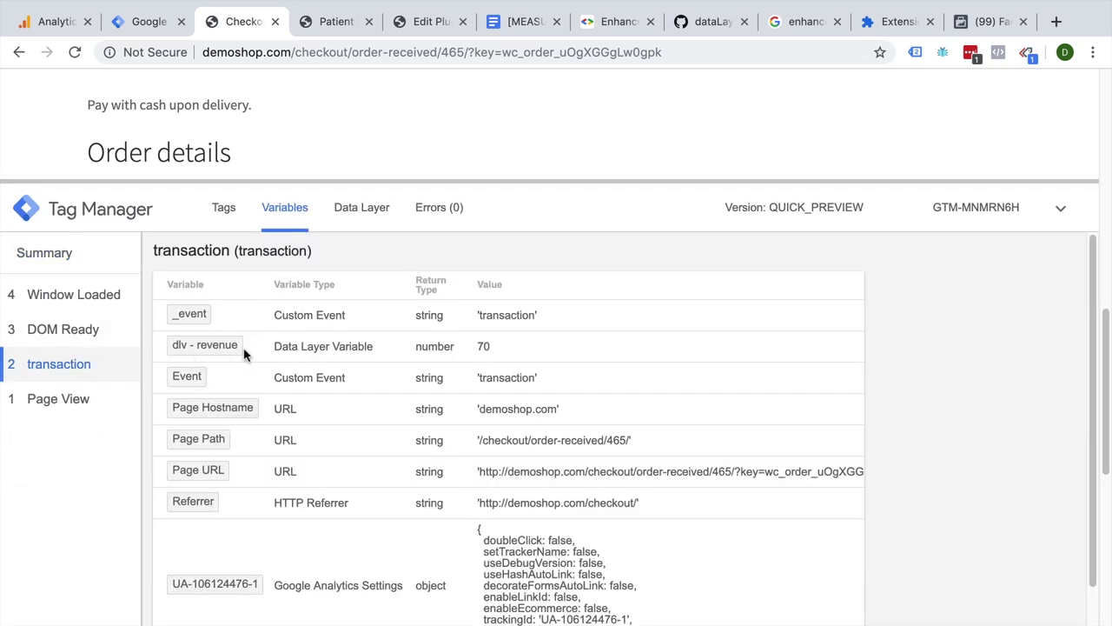
pyautogui.doubleClick(481, 349)
# Step: Back in Tag Manager, replace the fixed purchase value in the "Fb - Event - Transaction" tag's code with {{dlv - revenue}}
pyautogui.click(160, 18)
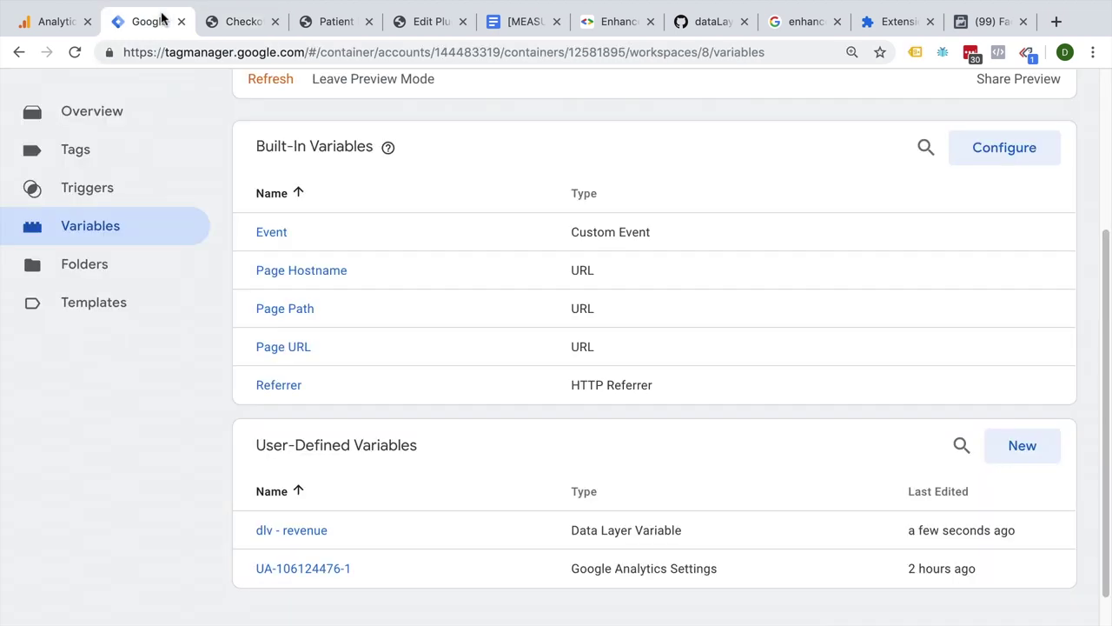
pyautogui.click(102, 160)
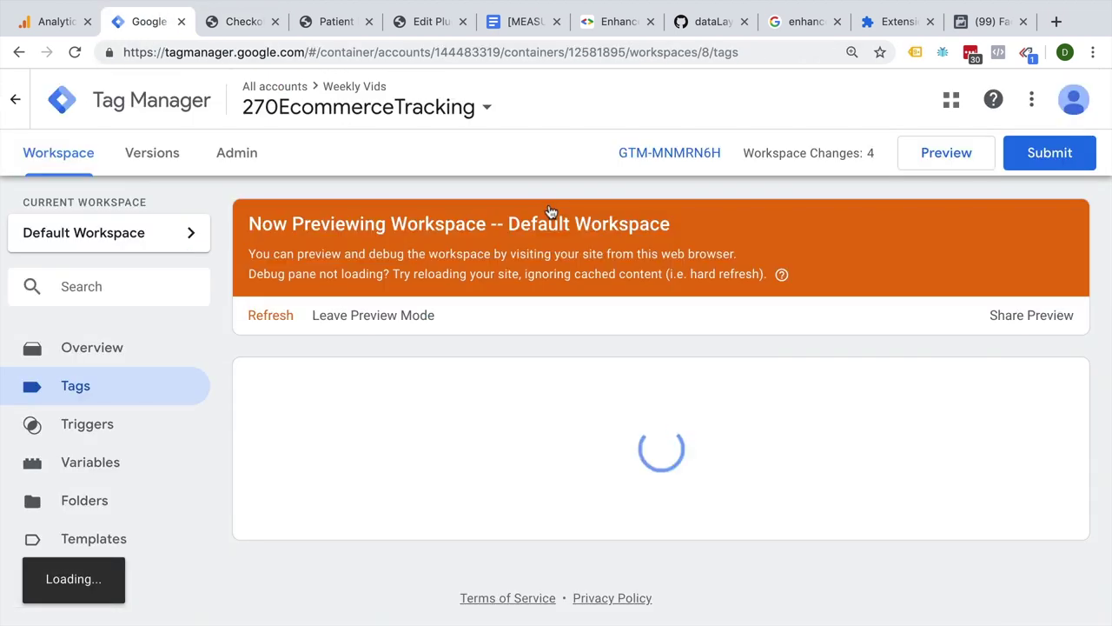
pyautogui.click(353, 470)
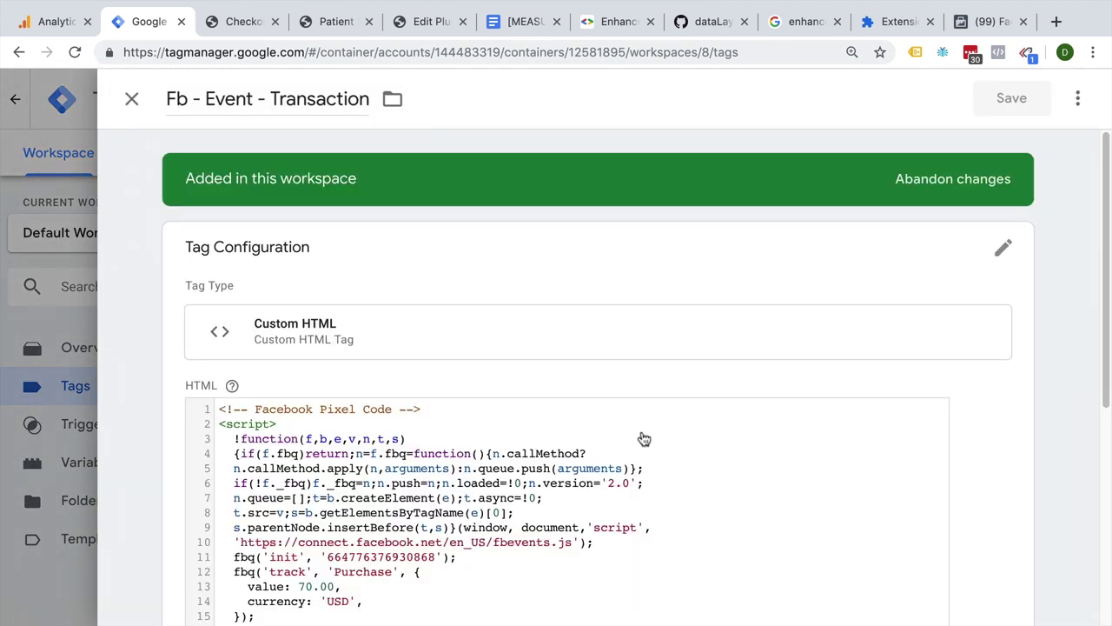
pyautogui.scroll(-5, 640, 438)
pyautogui.scroll(5, 355, 368)
pyautogui.moveTo(298, 541); pyautogui.dragTo(334, 540)
pyautogui.press('BackSpace')
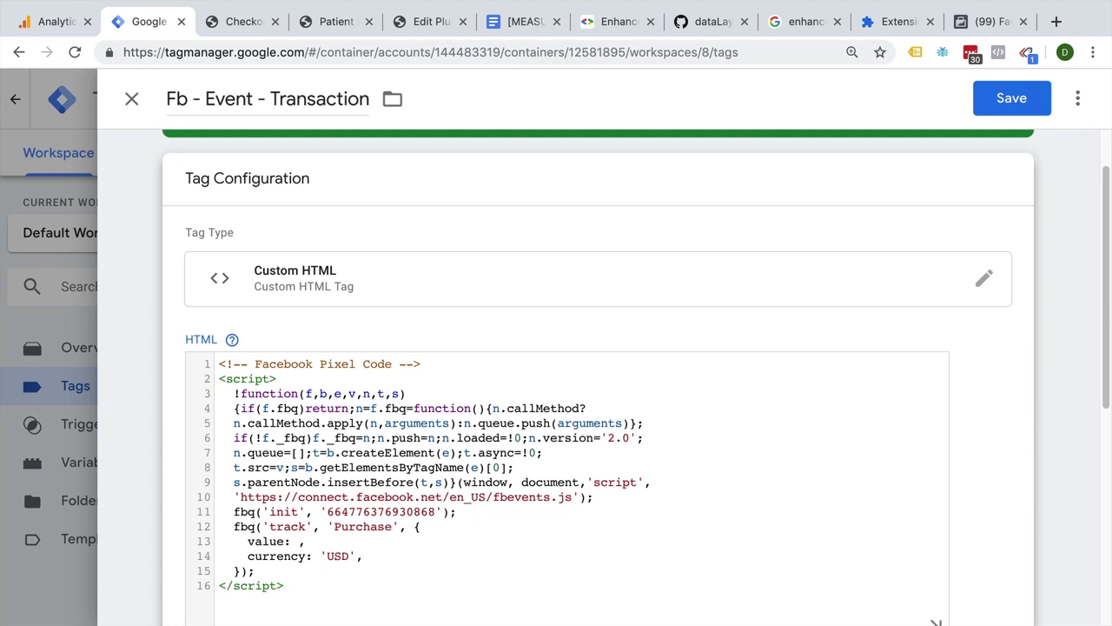
pyautogui.write('{{')
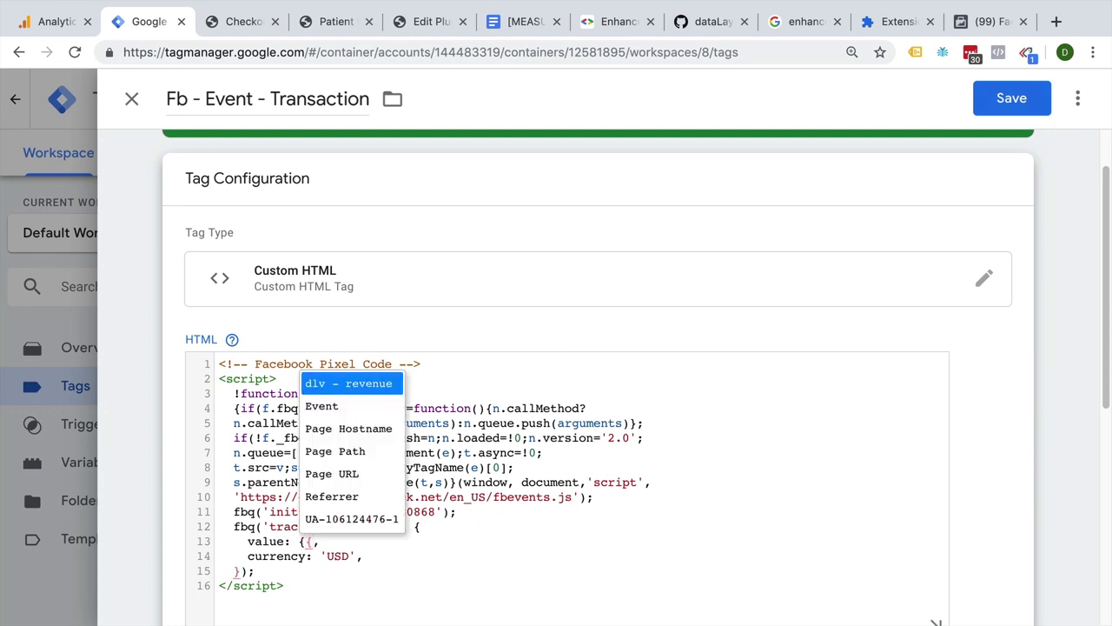
pyautogui.press('Down')
pyautogui.press('Up')
pyautogui.press('Down')
pyautogui.press('Down')
pyautogui.press('Down')
pyautogui.press('Up')
pyautogui.press('Up')
pyautogui.press('Up')
pyautogui.press('Return')
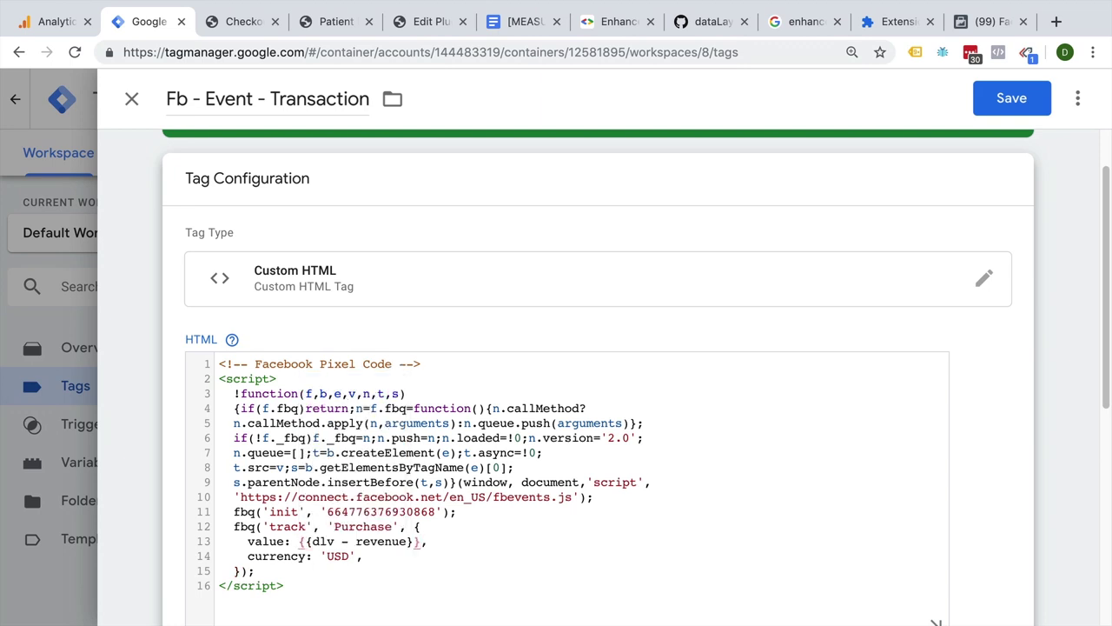
# Step: Add the "custom - transaction" trigger to the "Fb - Event - Transaction" tag and save it
pyautogui.scroll(-1, 598, 461)
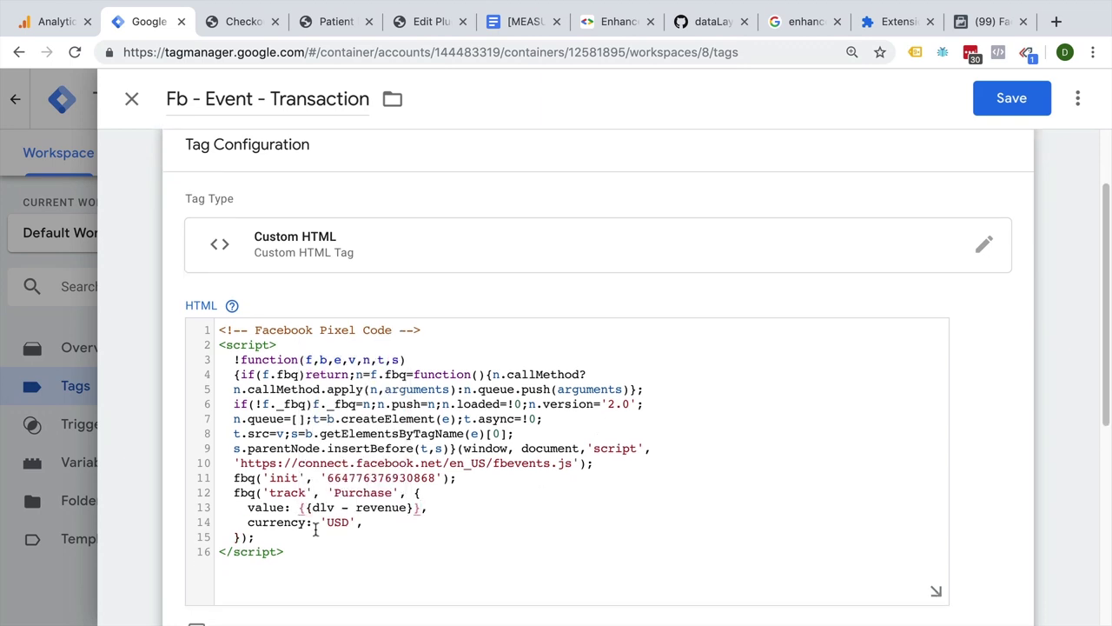
pyautogui.doubleClick(334, 521)
pyautogui.scroll(-5, 616, 524)
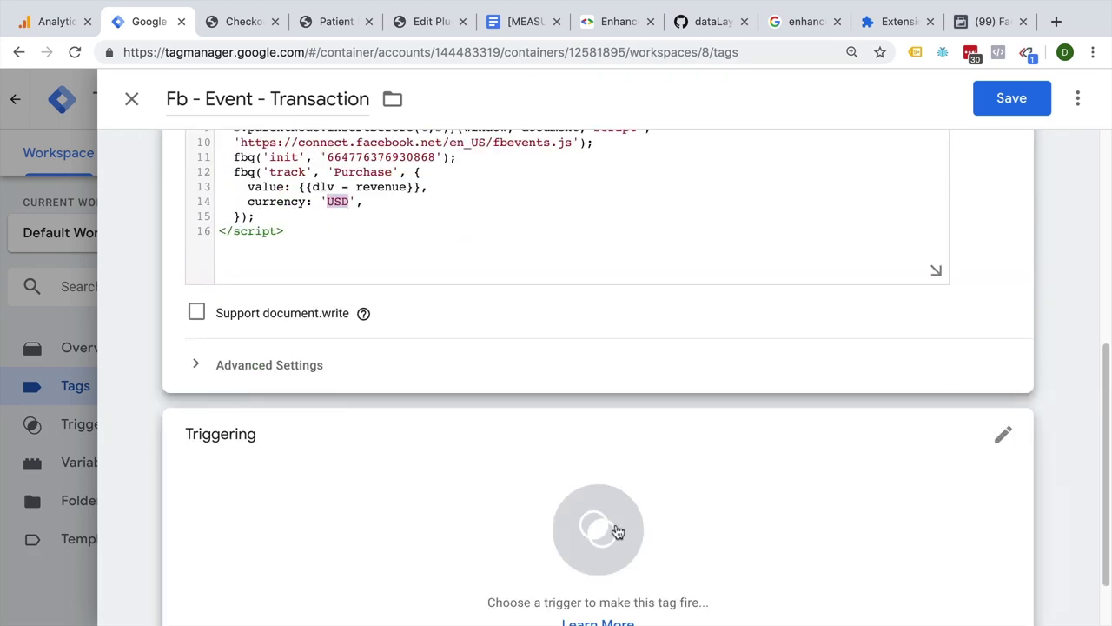
pyautogui.click(752, 519)
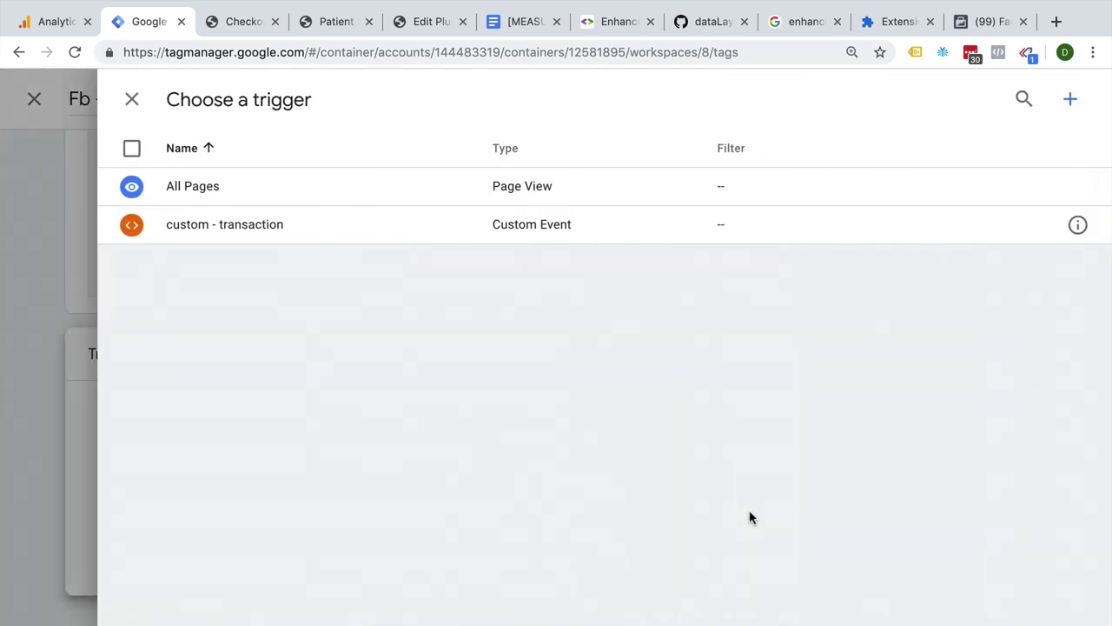
pyautogui.click(252, 224)
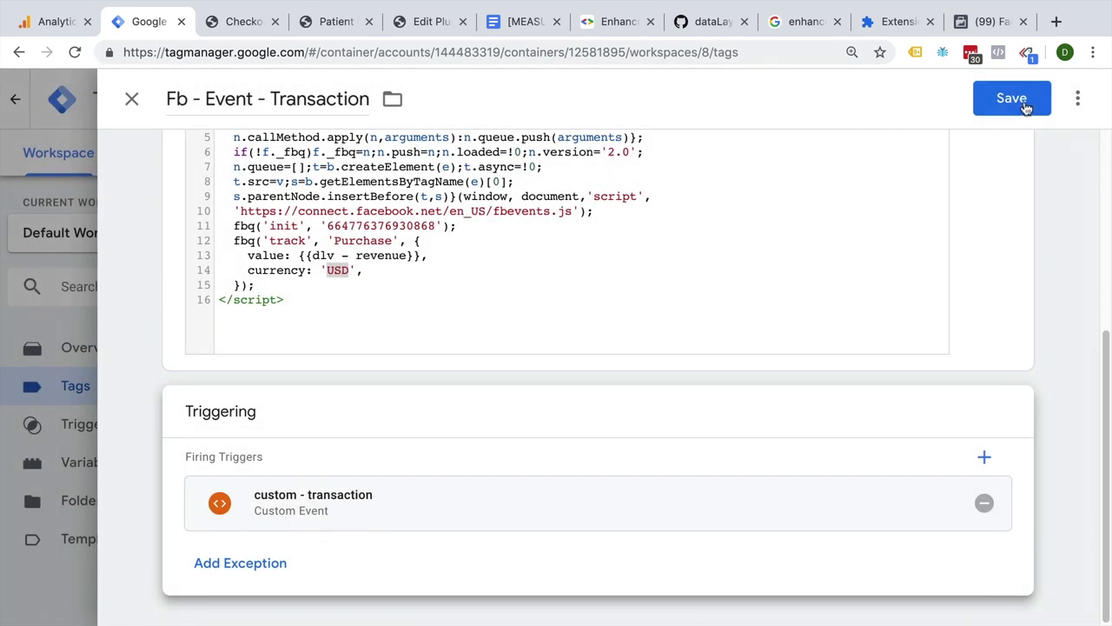
pyautogui.click(1018, 102)
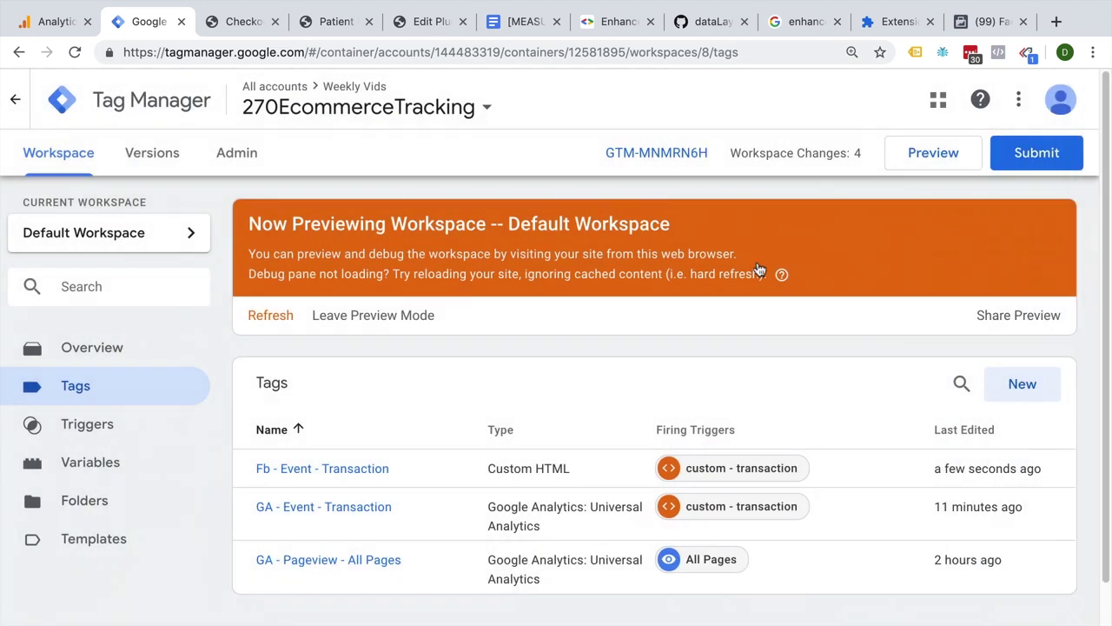
# Step: Refresh the preview, reload the order-received page, and check the transaction event's fired tags and the Purchase parameters in Facebook Pixel Helper
pyautogui.click(271, 315)
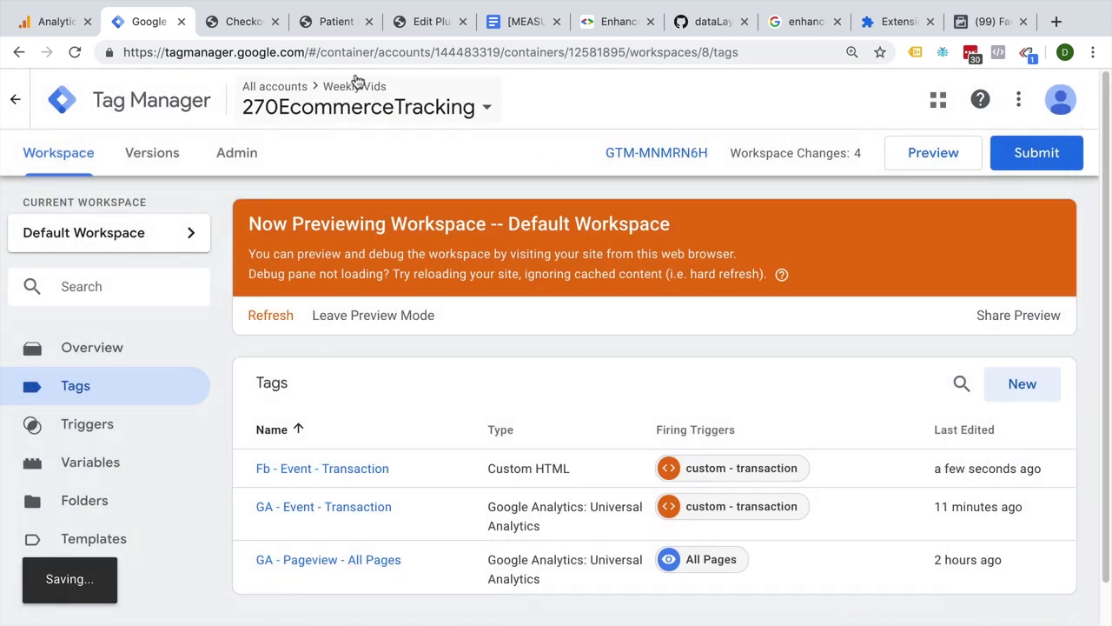
pyautogui.click(257, 22)
pyautogui.click(75, 52)
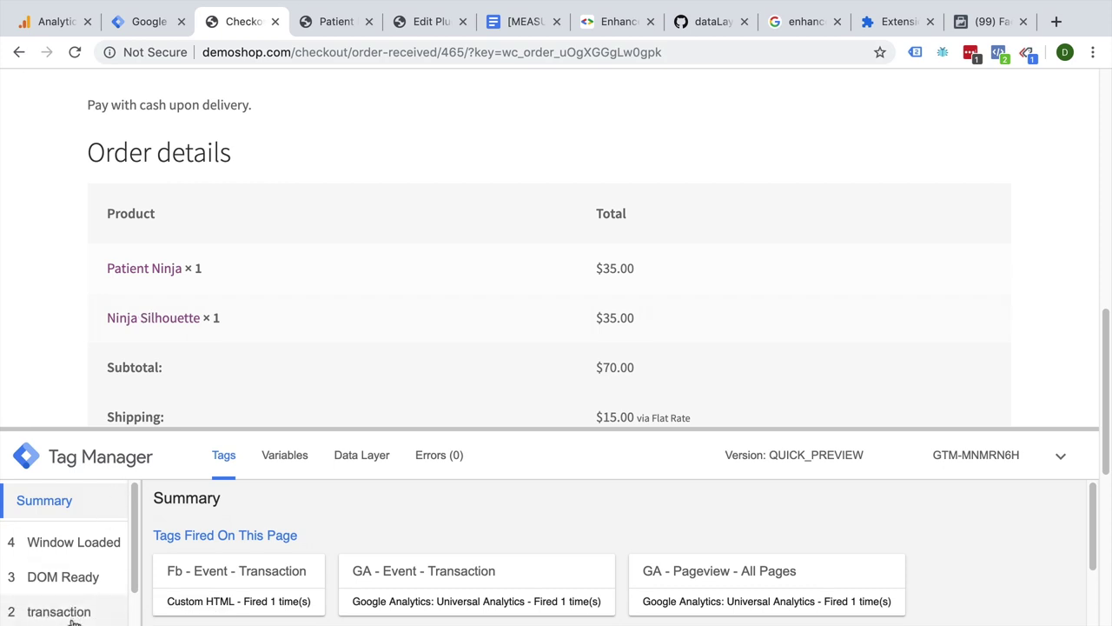
pyautogui.click(58, 611)
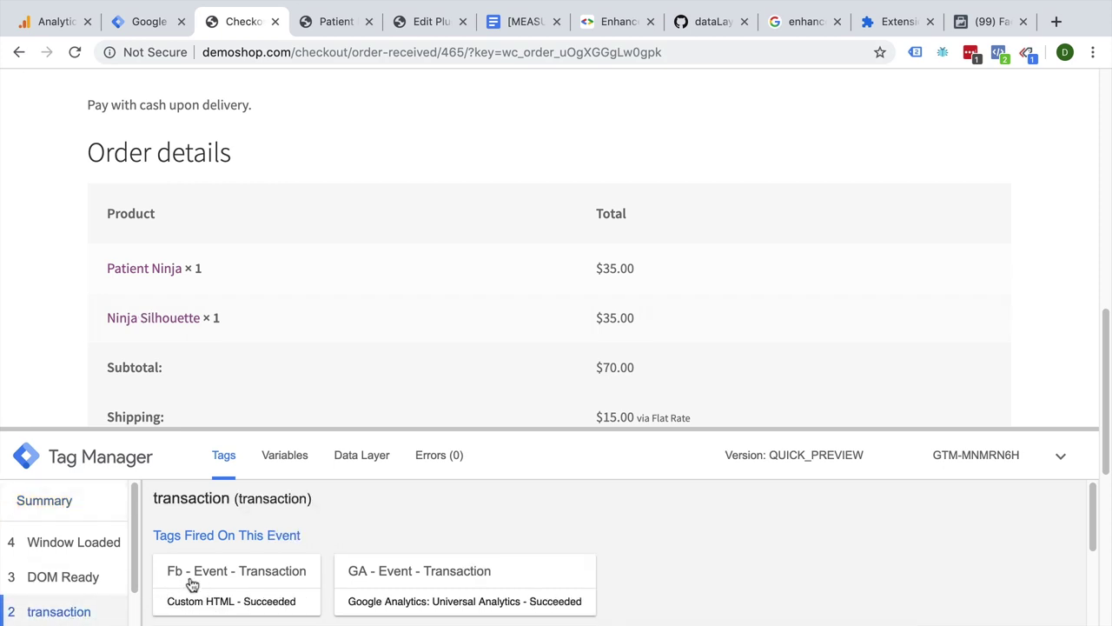
pyautogui.click(1001, 54)
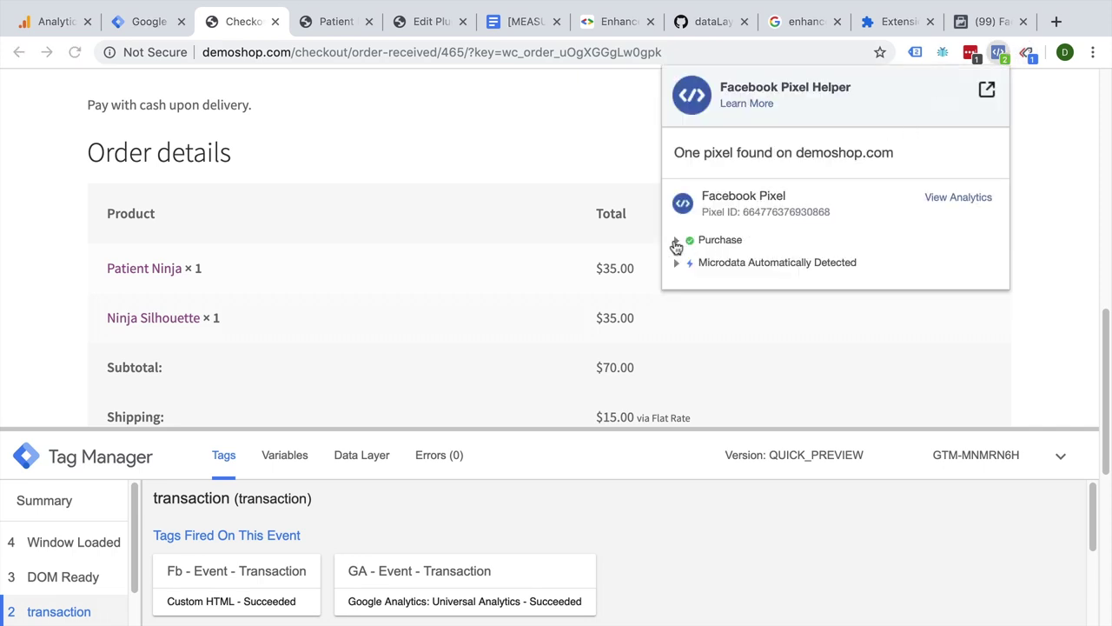
pyautogui.click(676, 242)
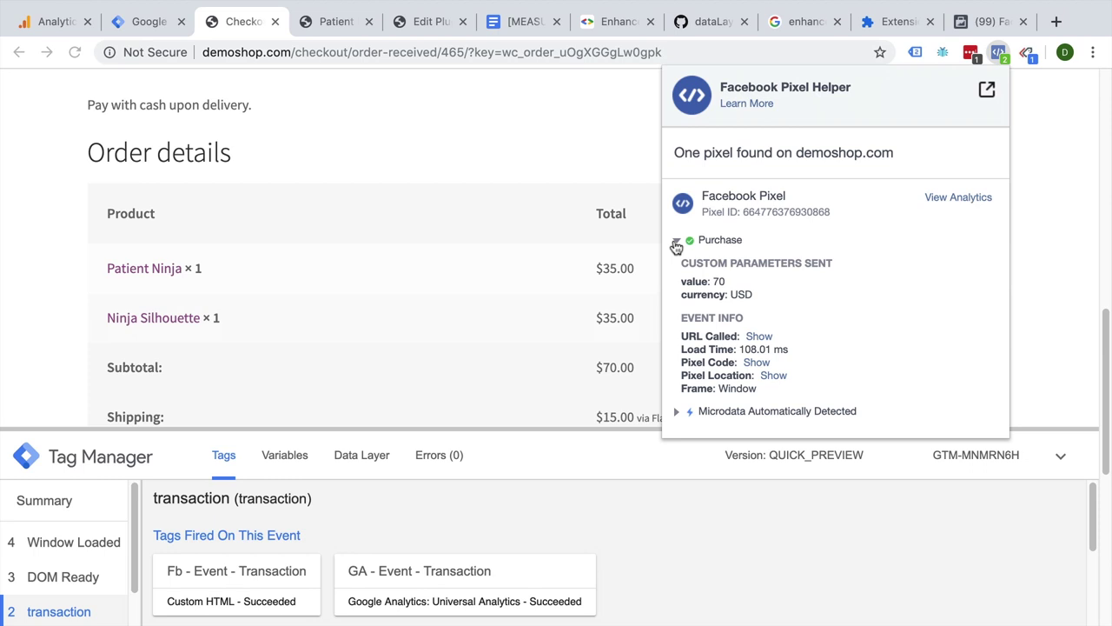
# Step: Open Google Ads in a new tab and go to the Conversions page listing the conversion actions
pyautogui.click(300, 52)
pyautogui.write('ad')
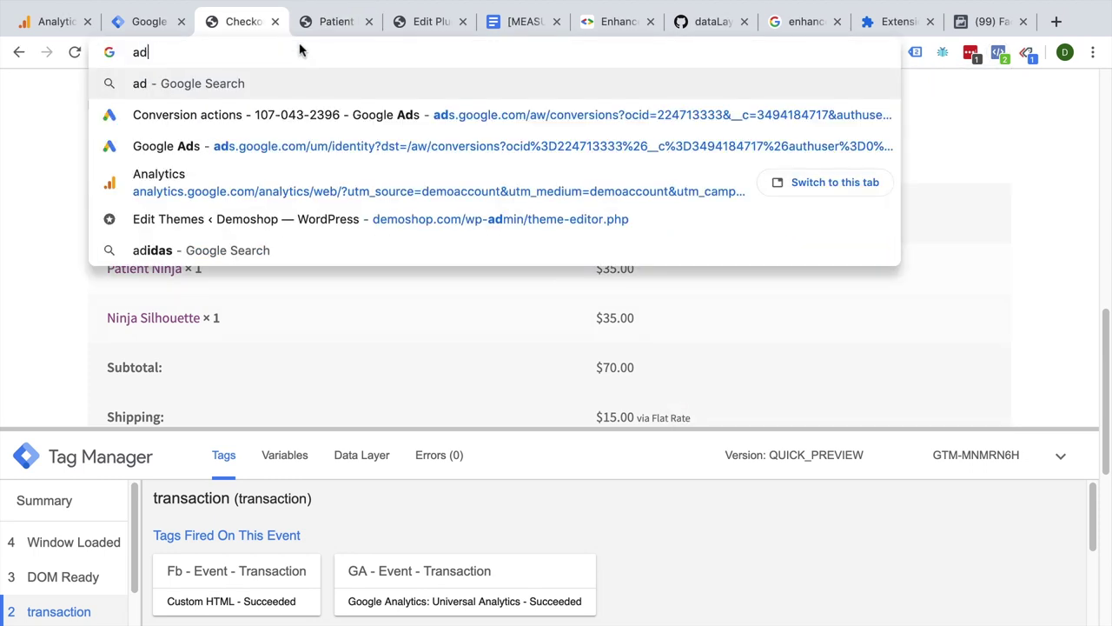
pyautogui.press('Down')
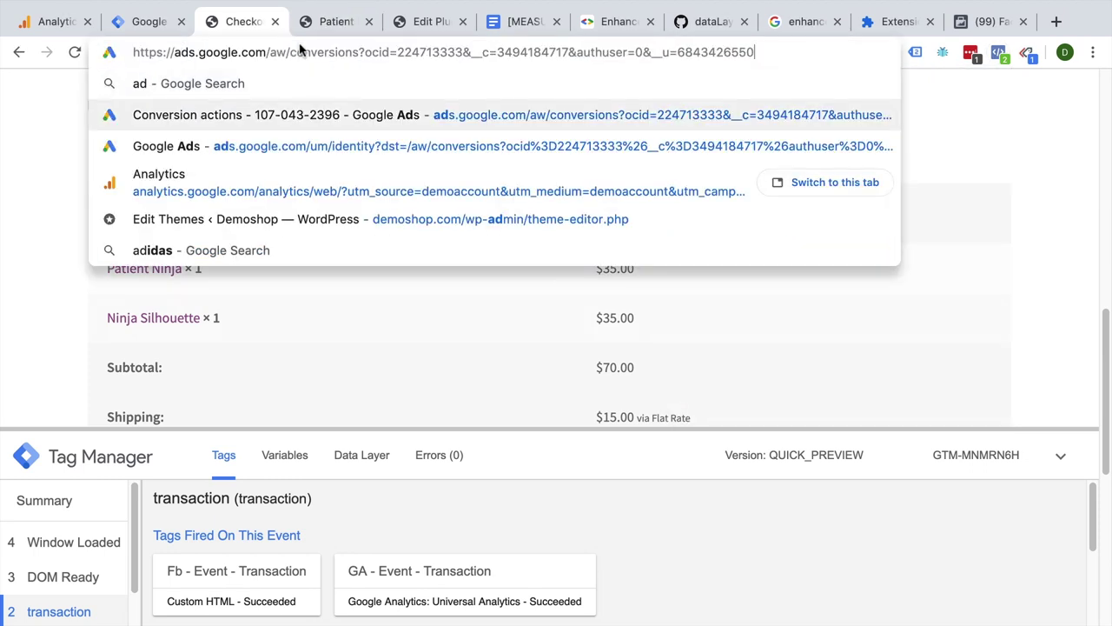
pyautogui.hotkey('alt', 'Return')
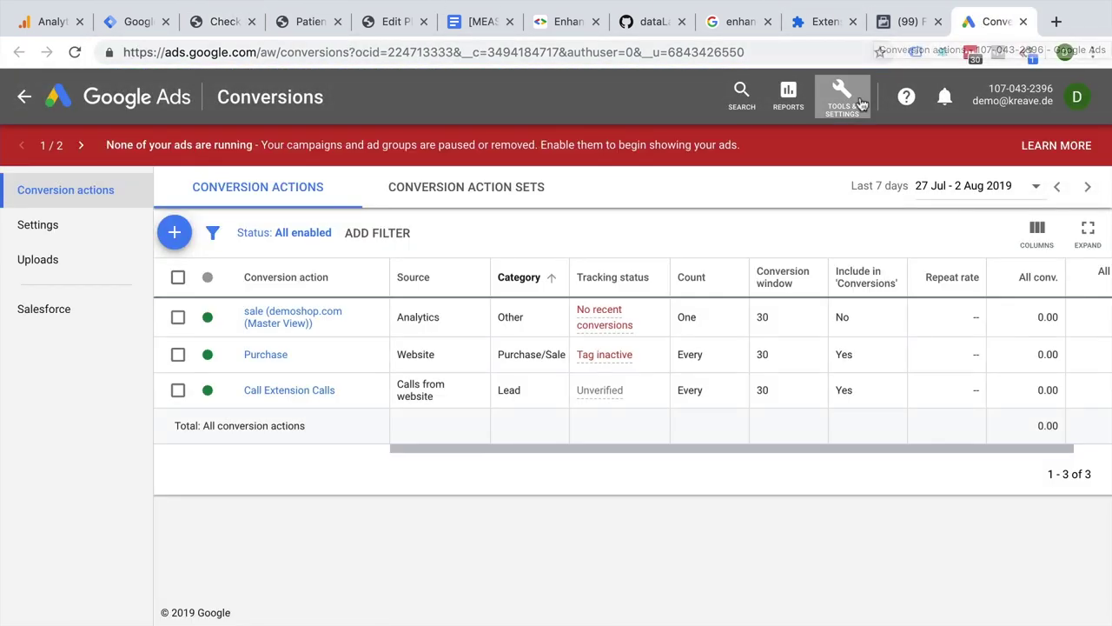
pyautogui.click(860, 104)
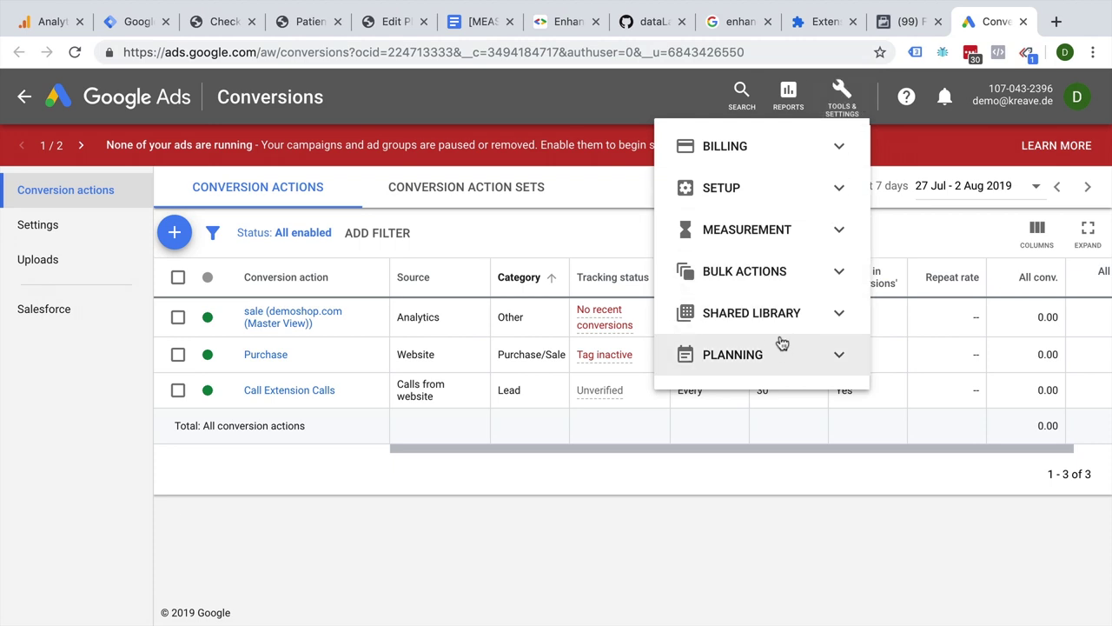
pyautogui.click(776, 236)
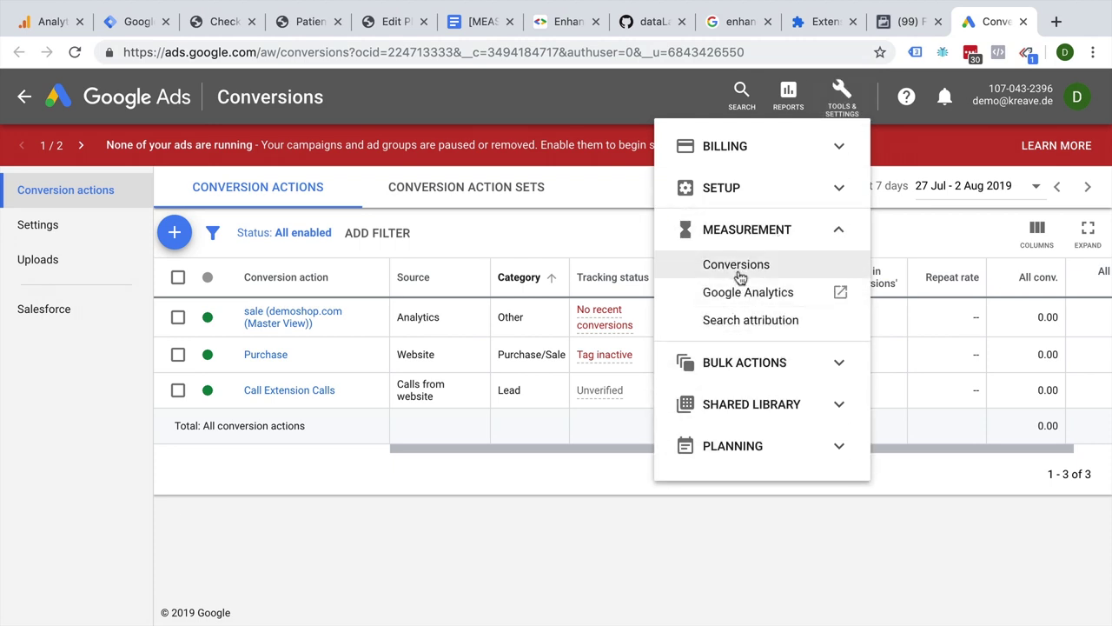
pyautogui.click(739, 273)
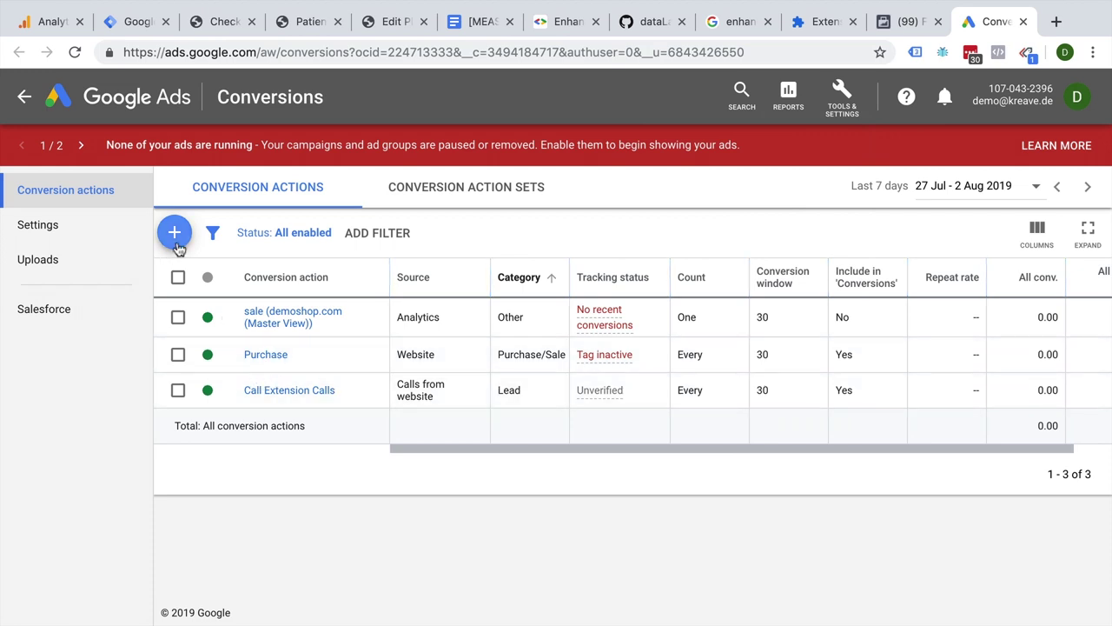
# Step: Open the Purchase conversion action's tag setup instructions for Google Tag Manager and copy its conversion ID
pyautogui.click(265, 354)
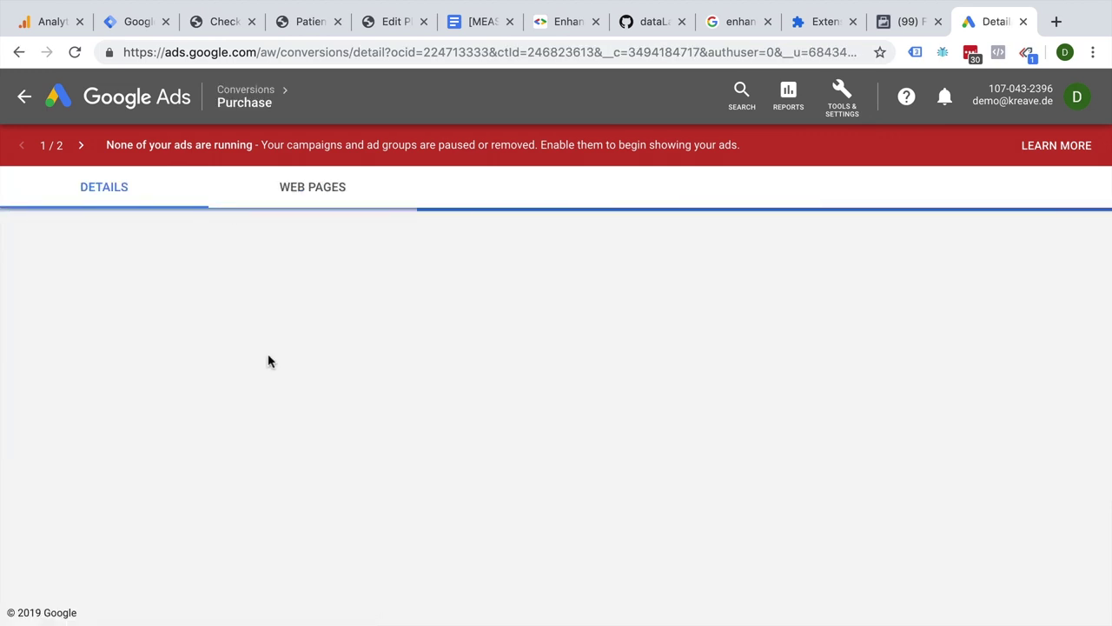
pyautogui.scroll(-2, 278, 391)
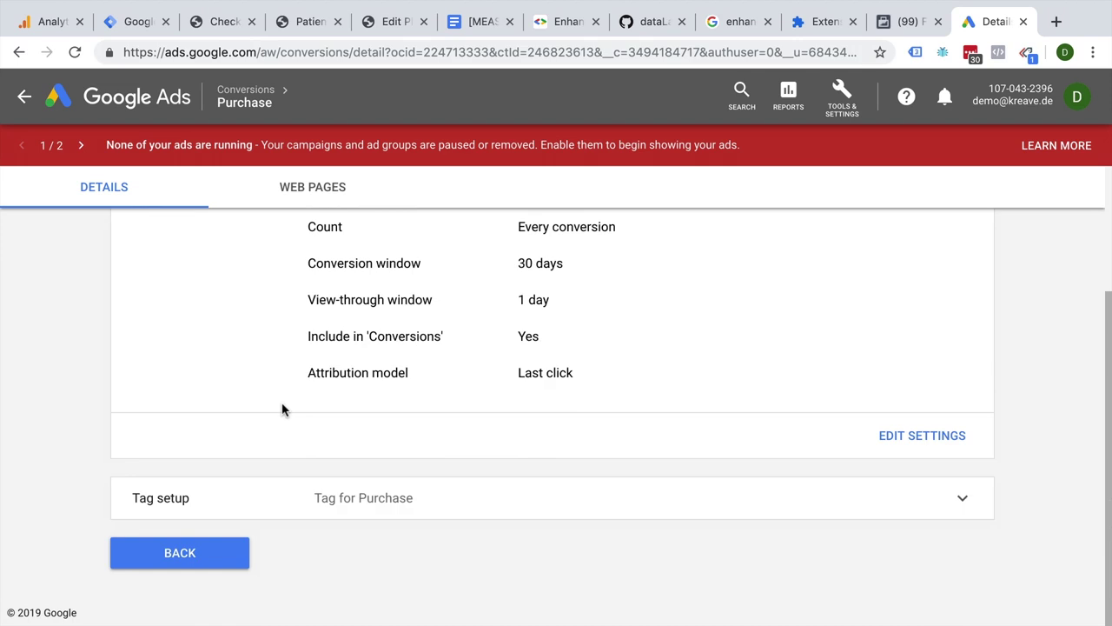
pyautogui.click(256, 504)
pyautogui.scroll(-2, 521, 434)
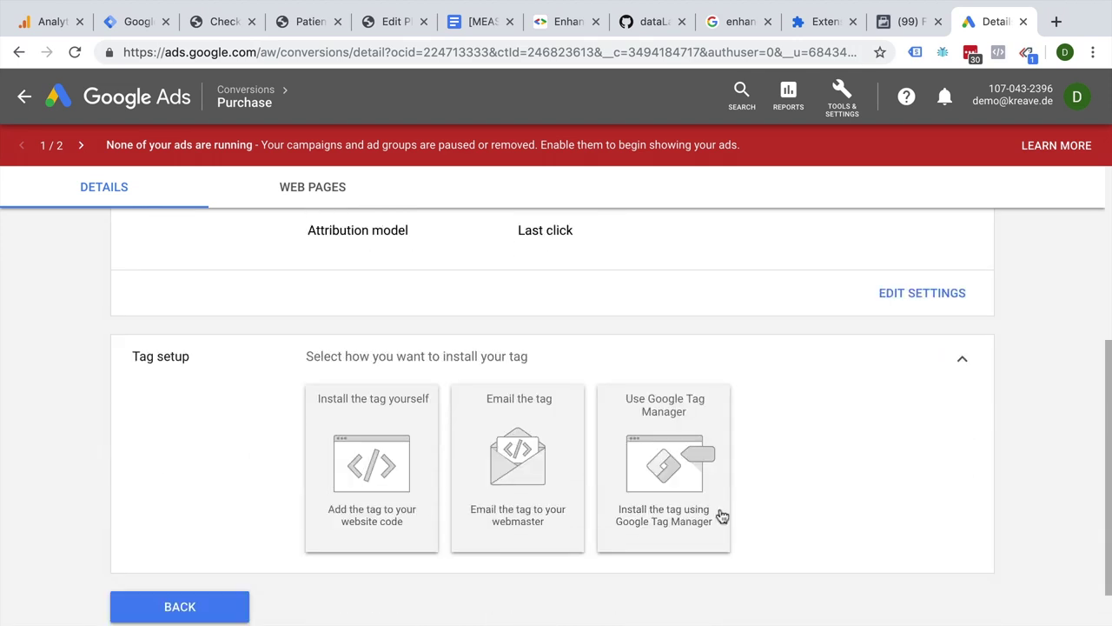
pyautogui.click(720, 516)
pyautogui.scroll(-2, 721, 515)
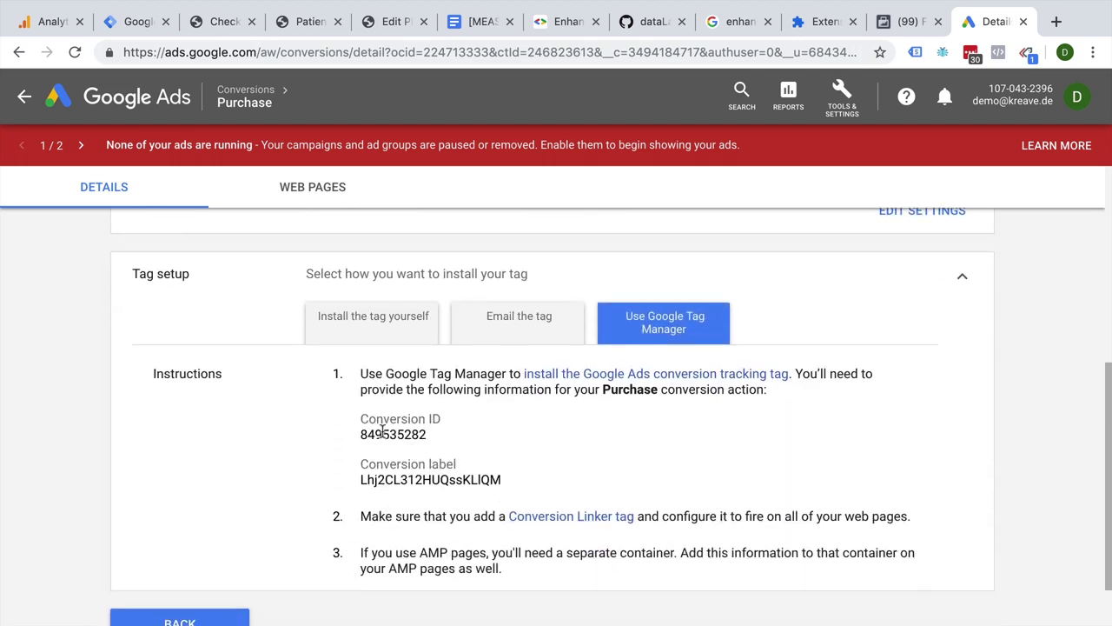
pyautogui.doubleClick(382, 431)
pyautogui.hotkey('ctrl', 'c')
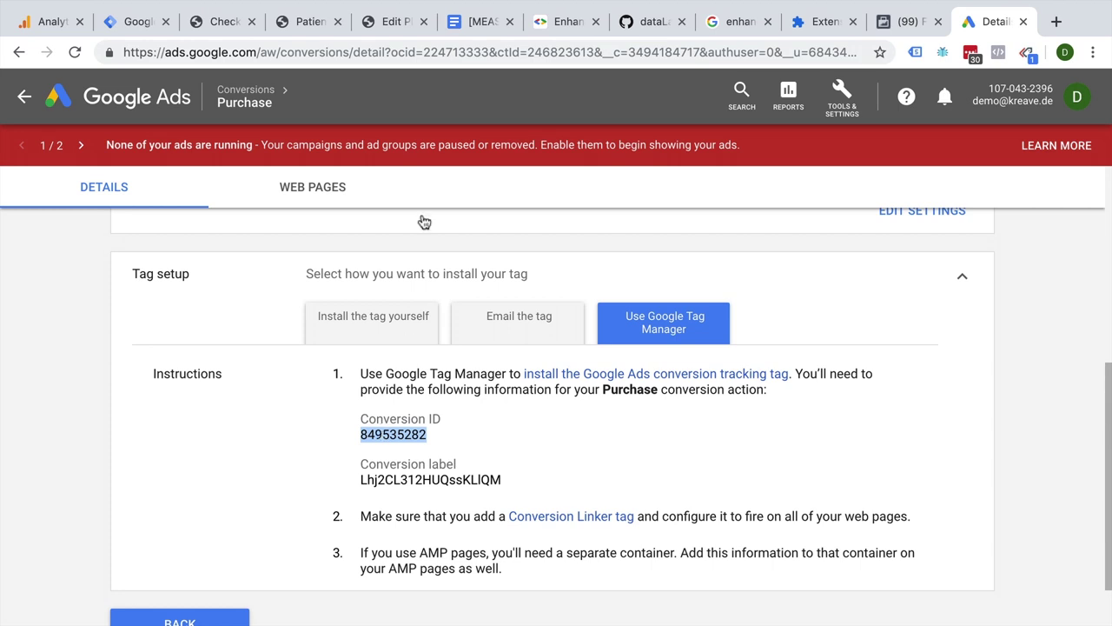
# Step: Switch to Tag Manager and create a Google Ads Conversion Tracking tag named "GAds - Conversion - Purchase"
pyautogui.click(113, 21)
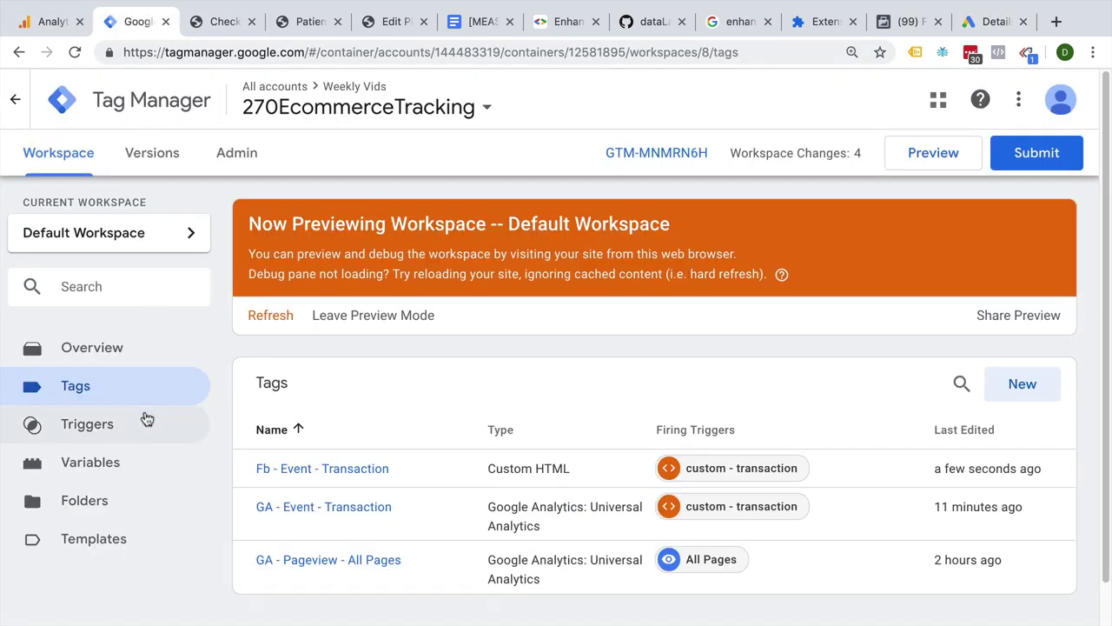
pyautogui.click(1022, 383)
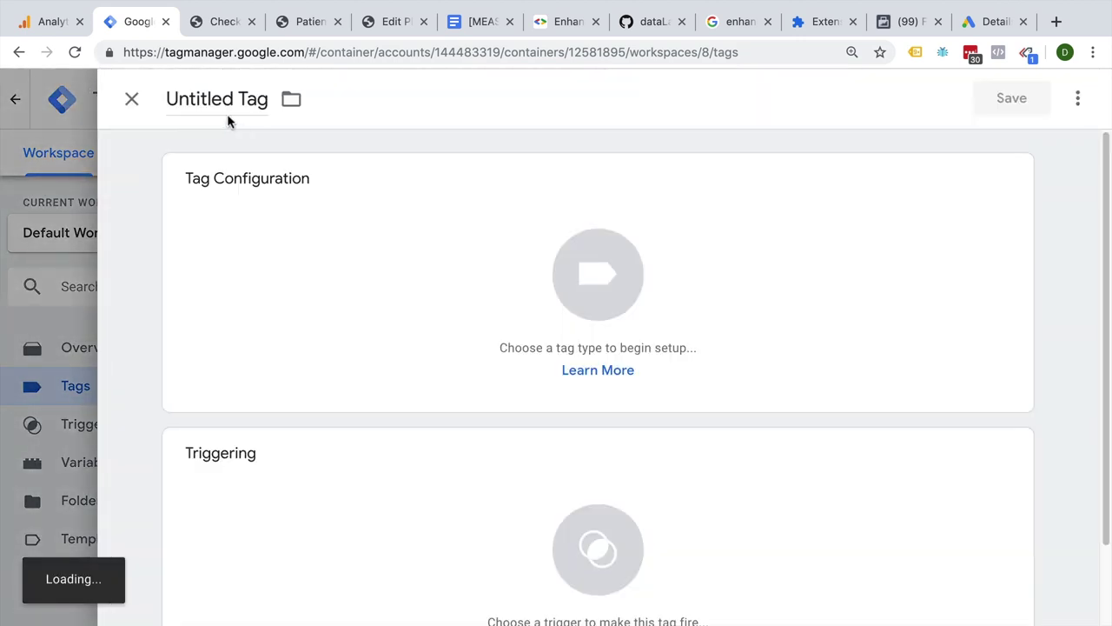
pyautogui.tripleClick(210, 101)
pyautogui.write('G')
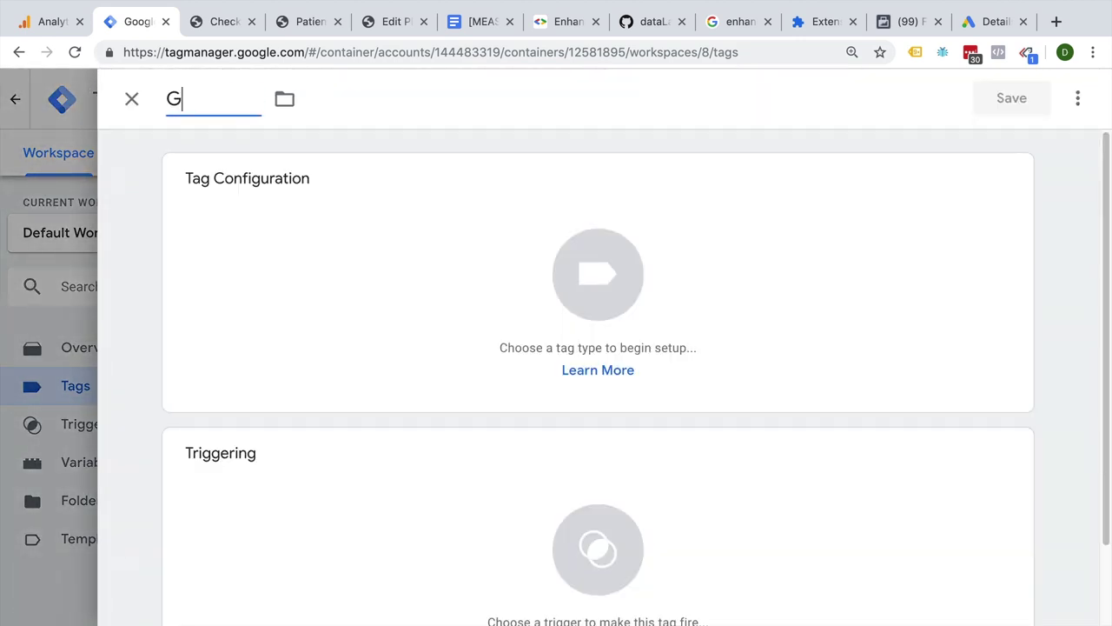
pyautogui.write('Ads - Conversion')
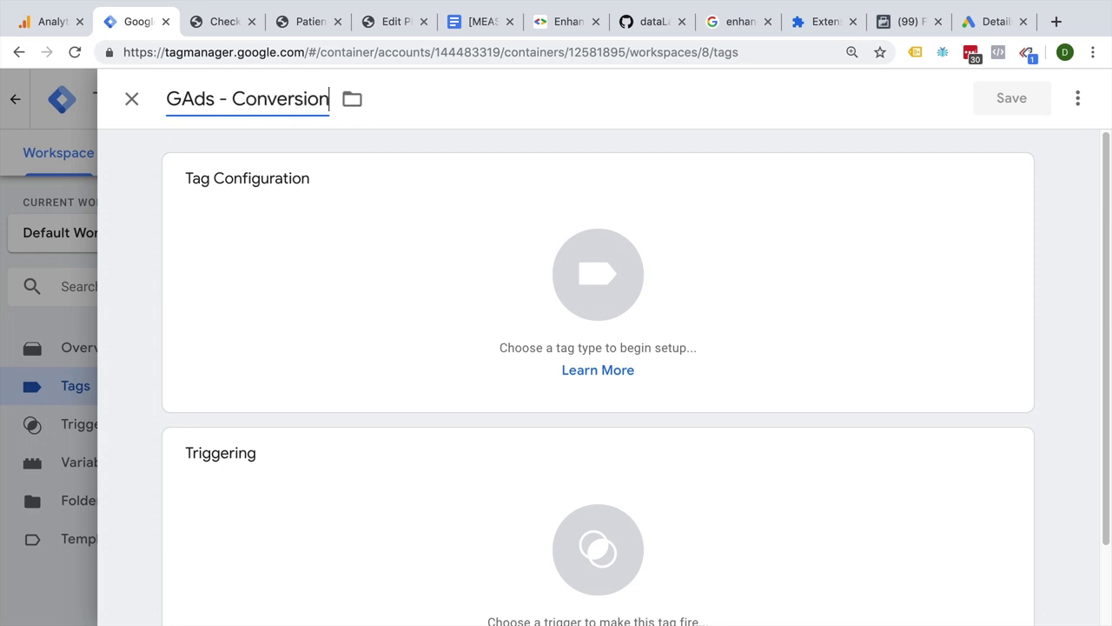
pyautogui.write(' - Purchase')
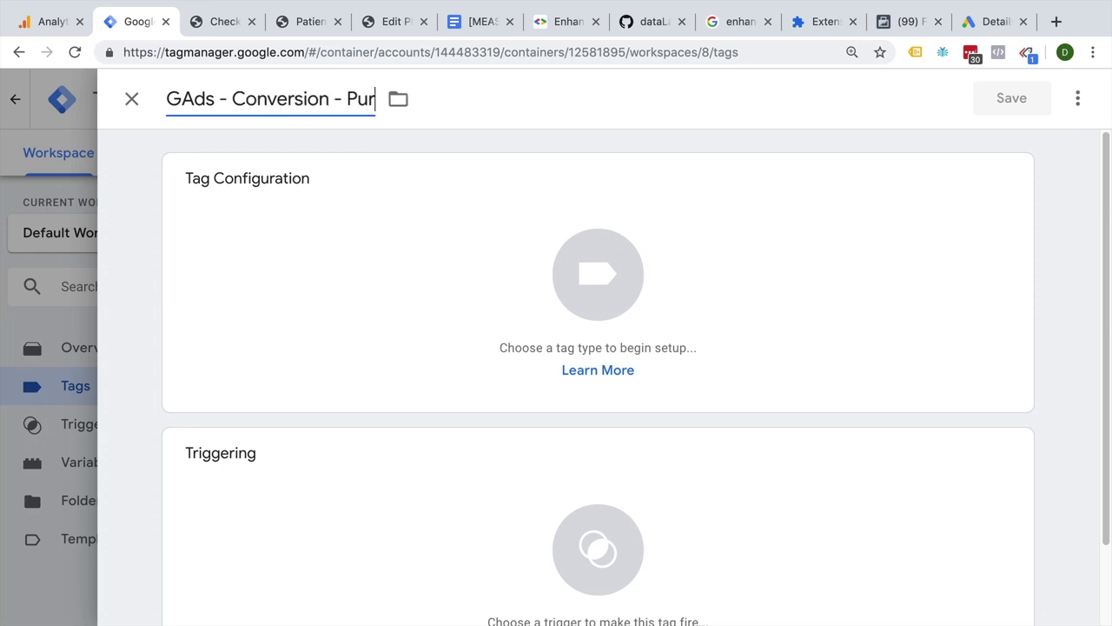
pyautogui.click(273, 194)
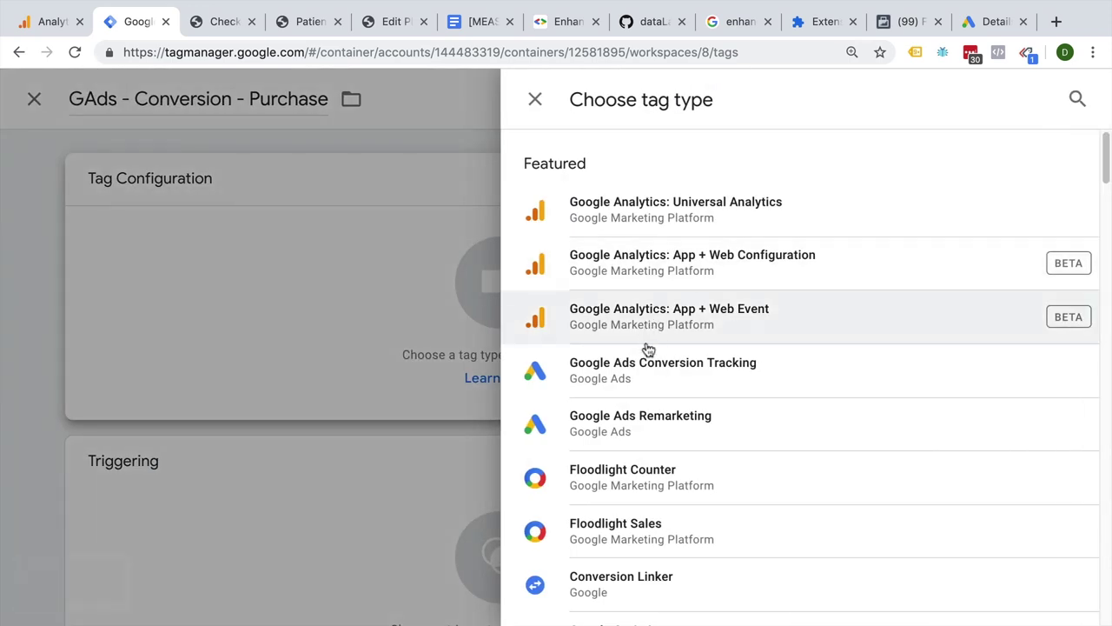
pyautogui.click(662, 394)
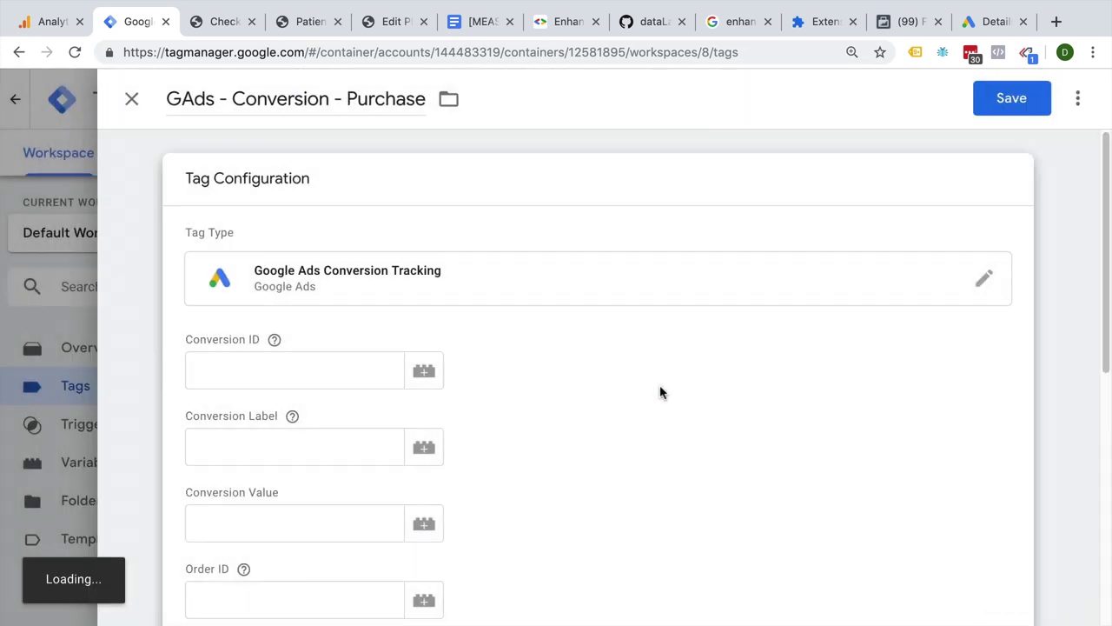
# Step: Paste the copied conversion ID into the tag, and copy the Purchase conversion label from Google Ads into the tag's Conversion Label
pyautogui.click(333, 365)
pyautogui.hotkey('ctrl', 'v')
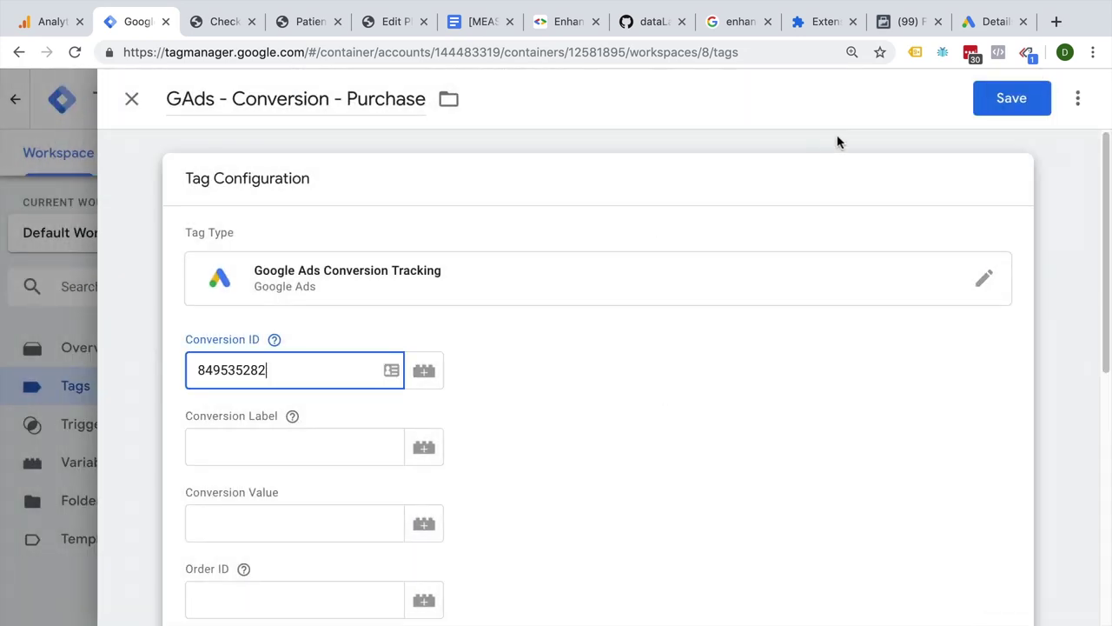
pyautogui.click(996, 21)
pyautogui.doubleClick(439, 479)
pyautogui.hotkey('ctrl', 'c')
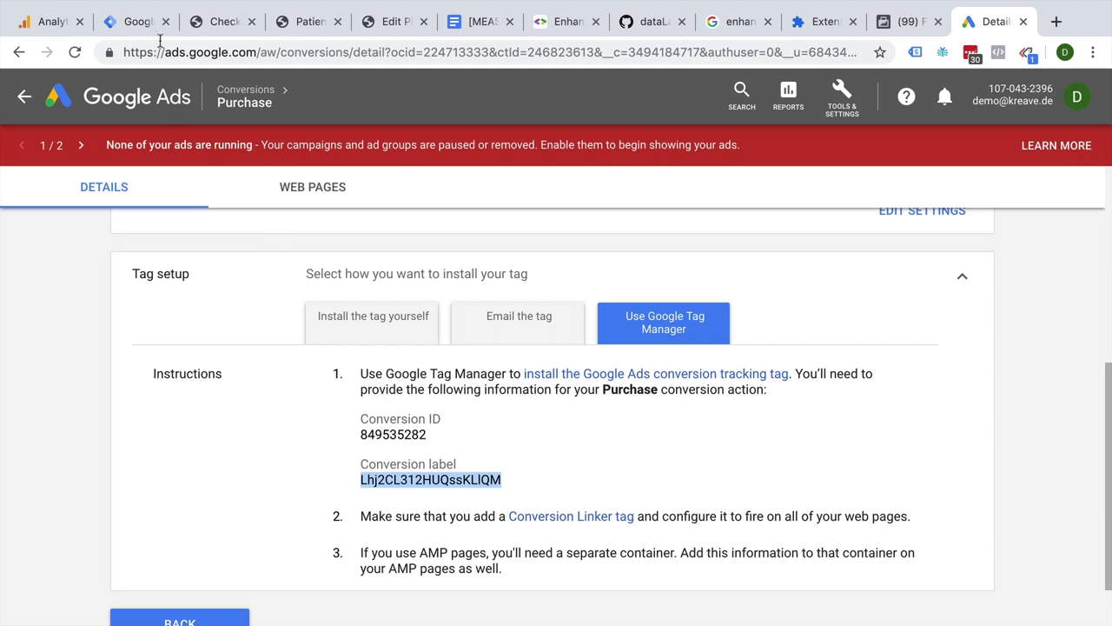
pyautogui.click(139, 21)
pyautogui.click(247, 447)
pyautogui.hotkey('ctrl', 'v')
# Step: Set the tag's Conversion Value to the {{dlv - revenue}} variable
pyautogui.click(291, 527)
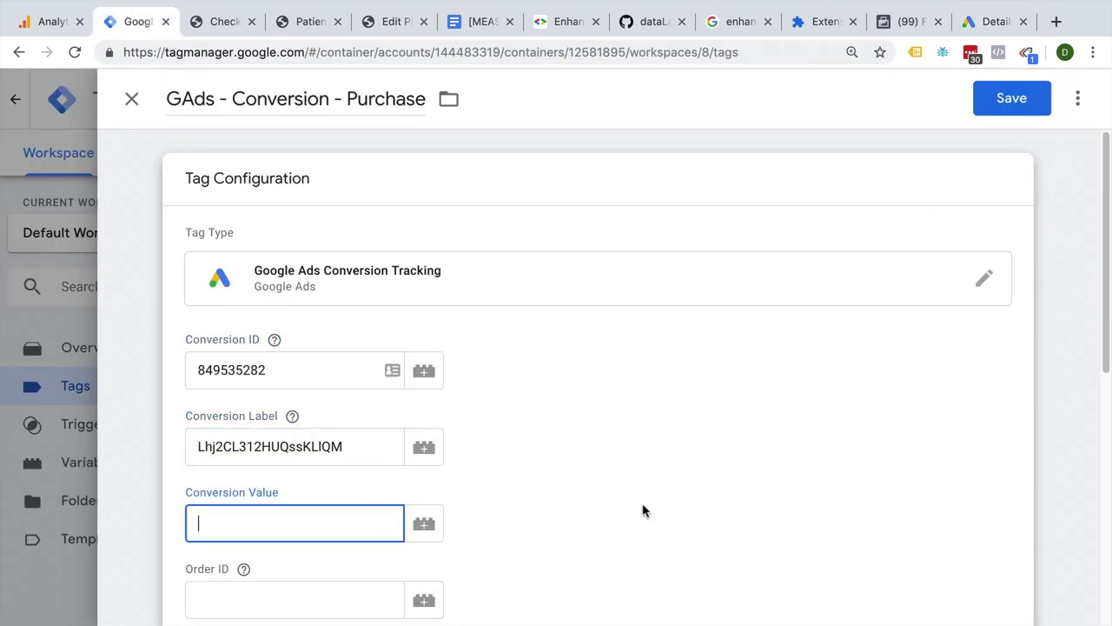
pyautogui.scroll(-1, 643, 510)
pyautogui.scroll(-1, 643, 510)
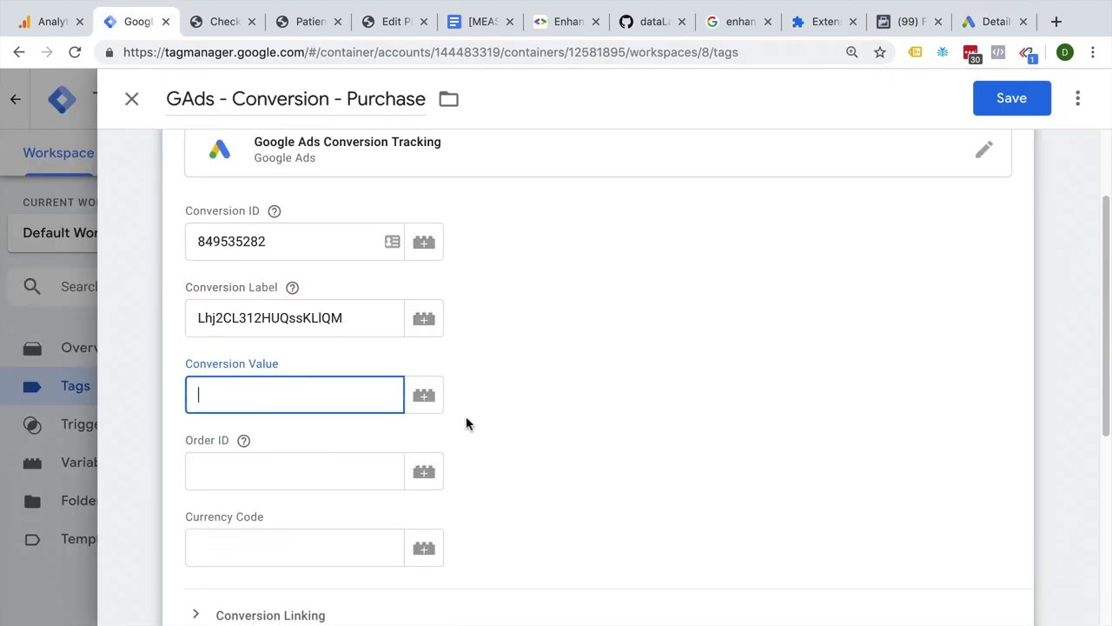
pyautogui.click(429, 414)
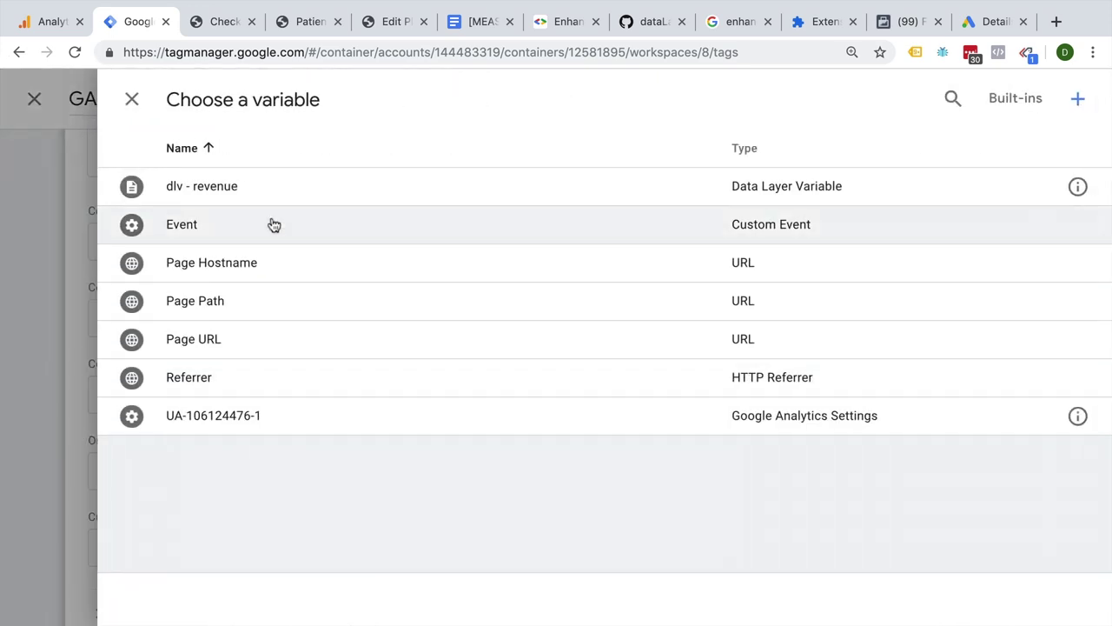
pyautogui.click(226, 198)
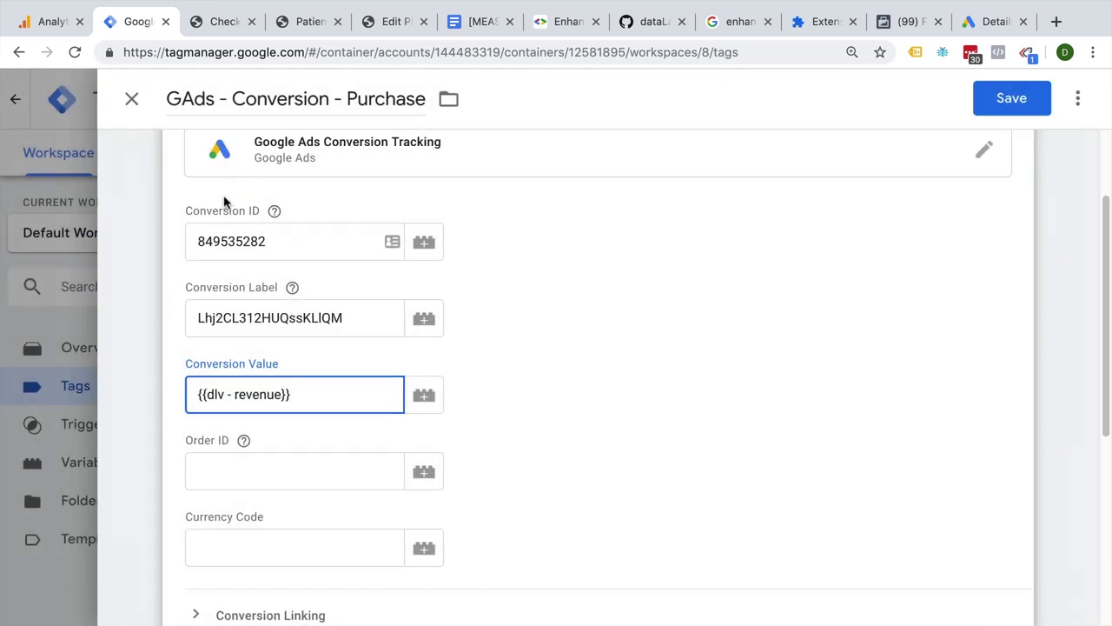
# Step: For the tag's Order ID, create a new variable named "dlv - order ID" of type Data Layer Variable
pyautogui.scroll(-1, 223, 198)
pyautogui.moveTo(243, 405)
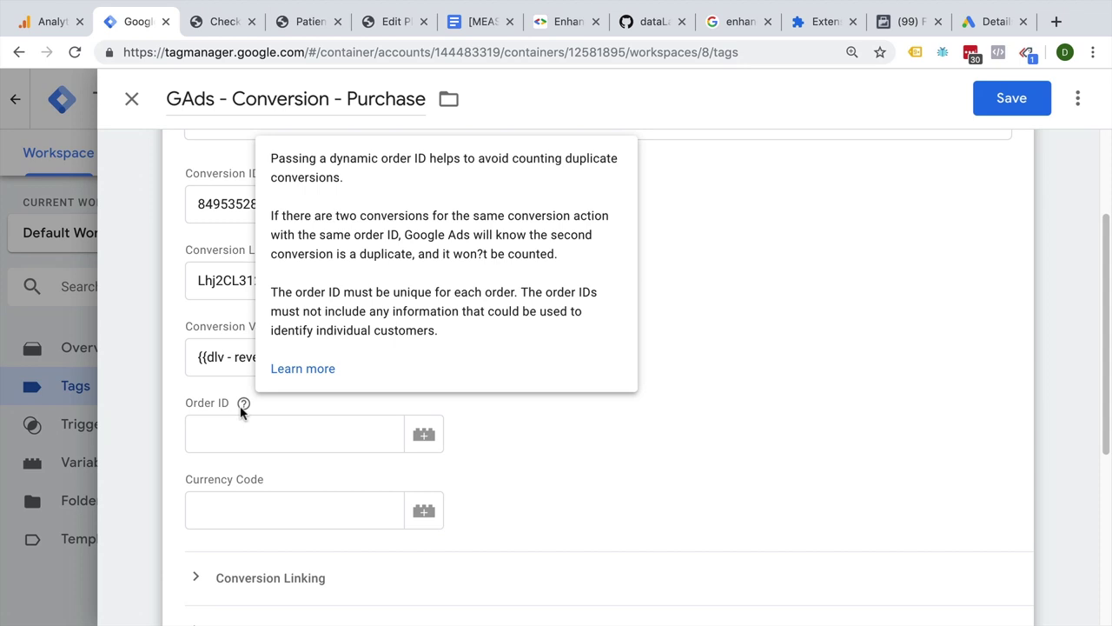
pyautogui.click(228, 434)
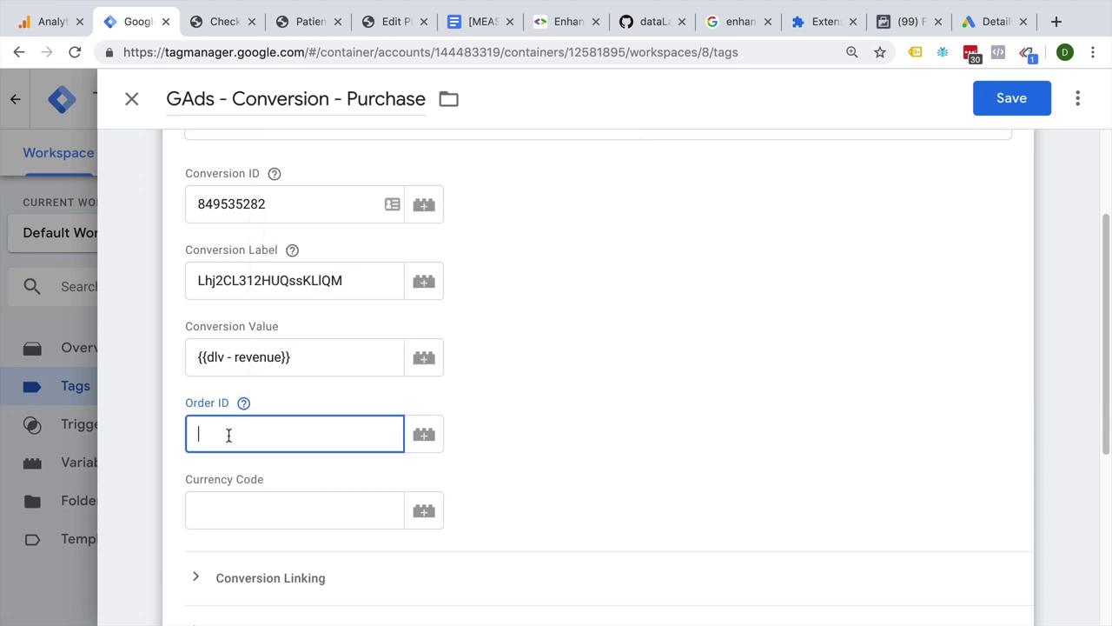
pyautogui.click(424, 437)
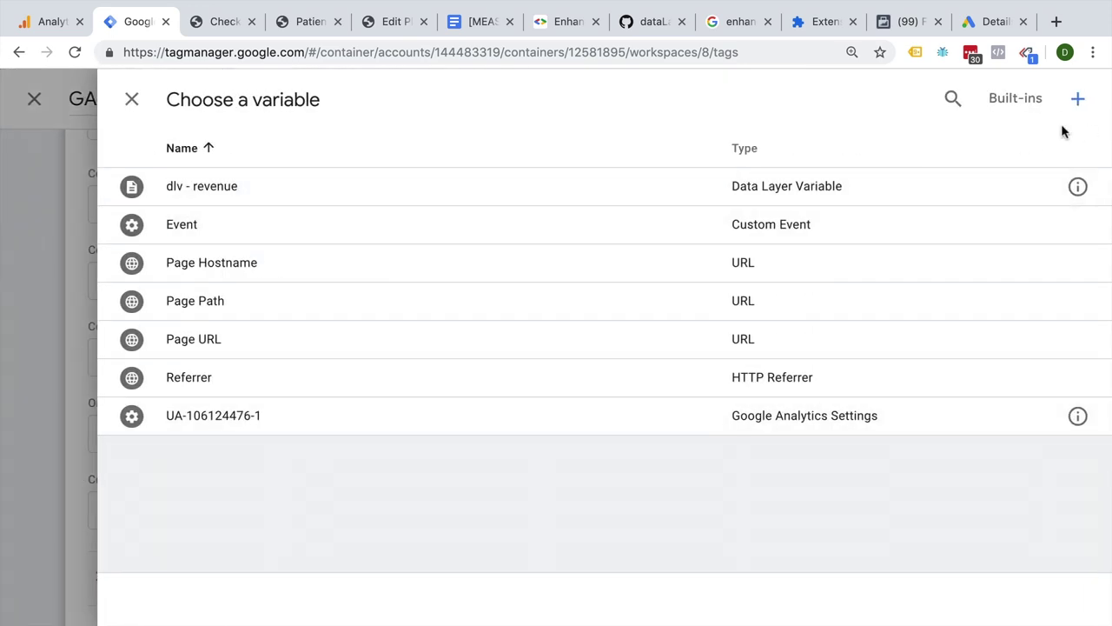
pyautogui.click(1076, 102)
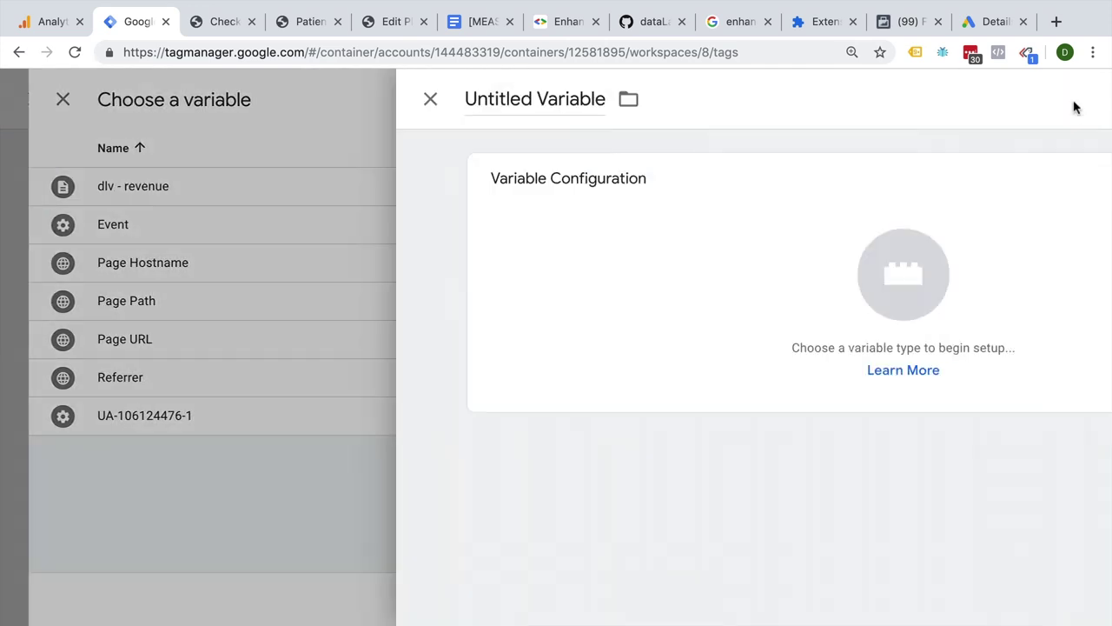
pyautogui.tripleClick(272, 101)
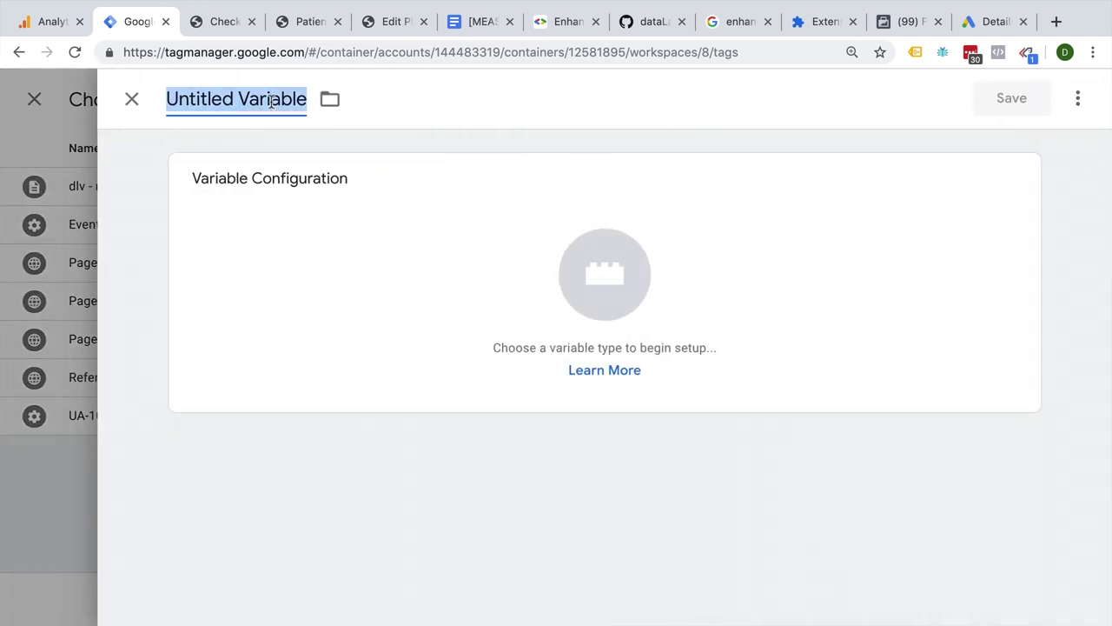
pyautogui.write('dlv - ord')
pyautogui.write('er ID')
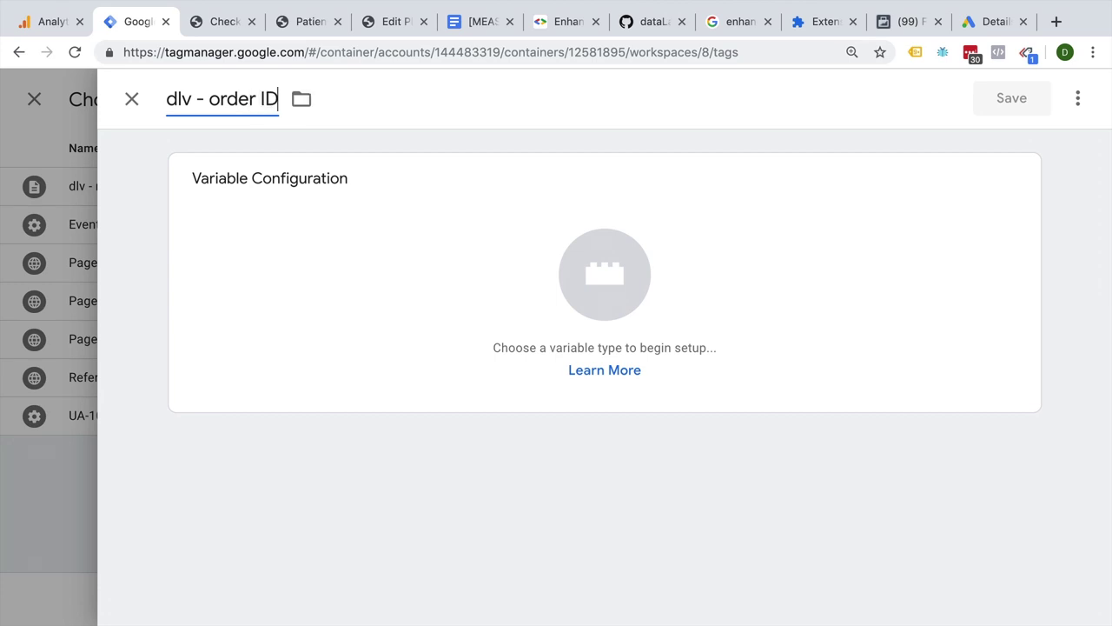
pyautogui.click(365, 313)
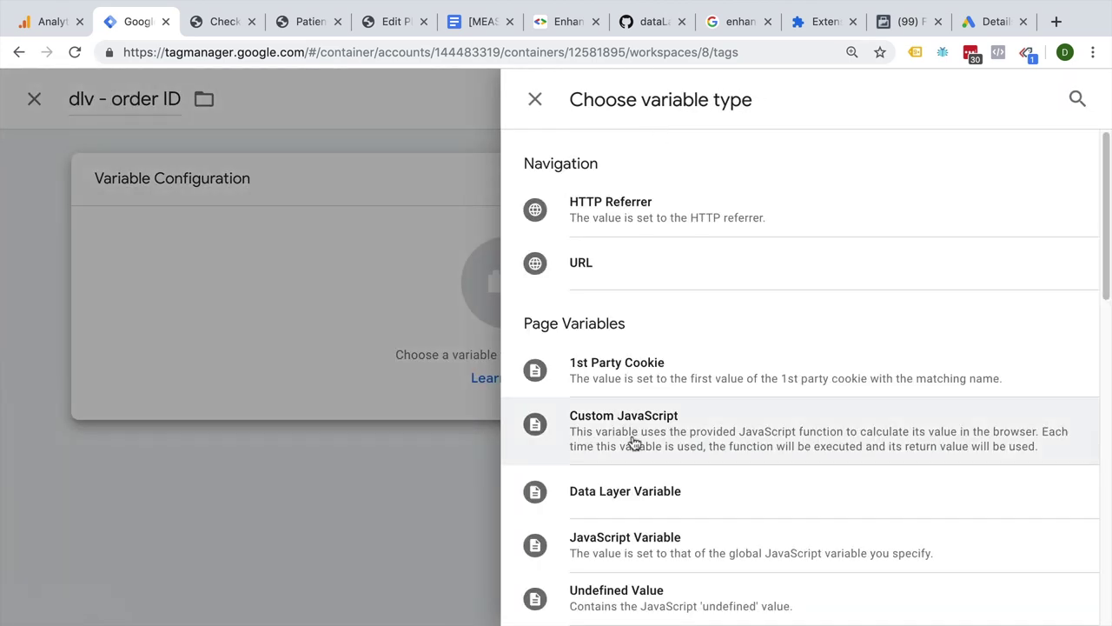
pyautogui.scroll(-1, 635, 458)
pyautogui.click(631, 466)
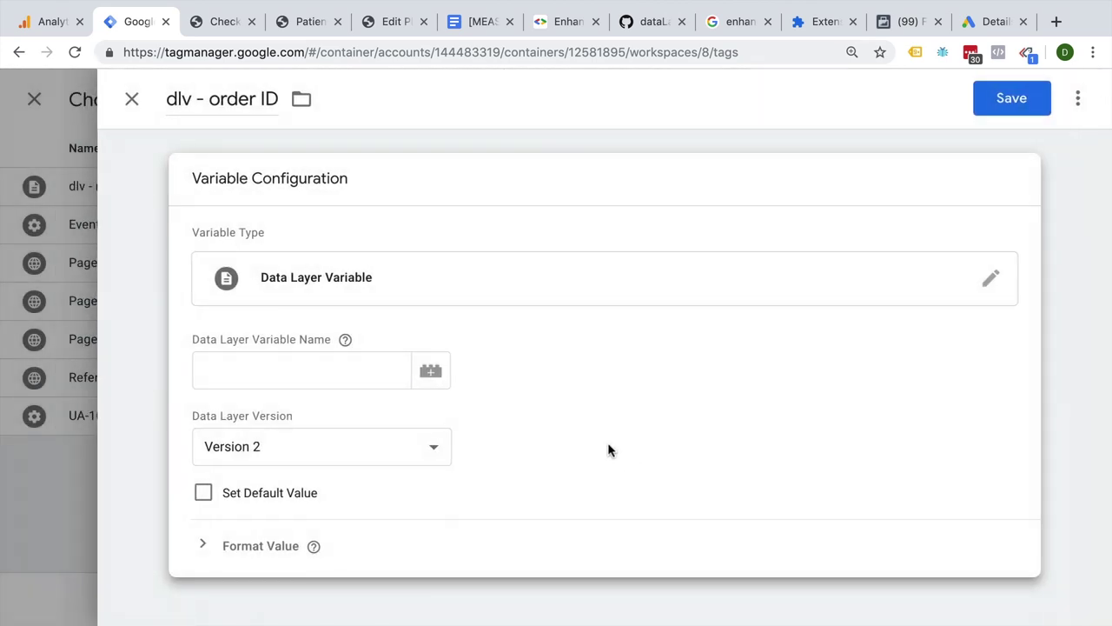
# Step: Check the transaction's data layer on the order page, set the Data Layer Variable Name to ecommerce.purchase.actionField.id, and save the variable
pyautogui.click(283, 352)
pyautogui.click(227, 22)
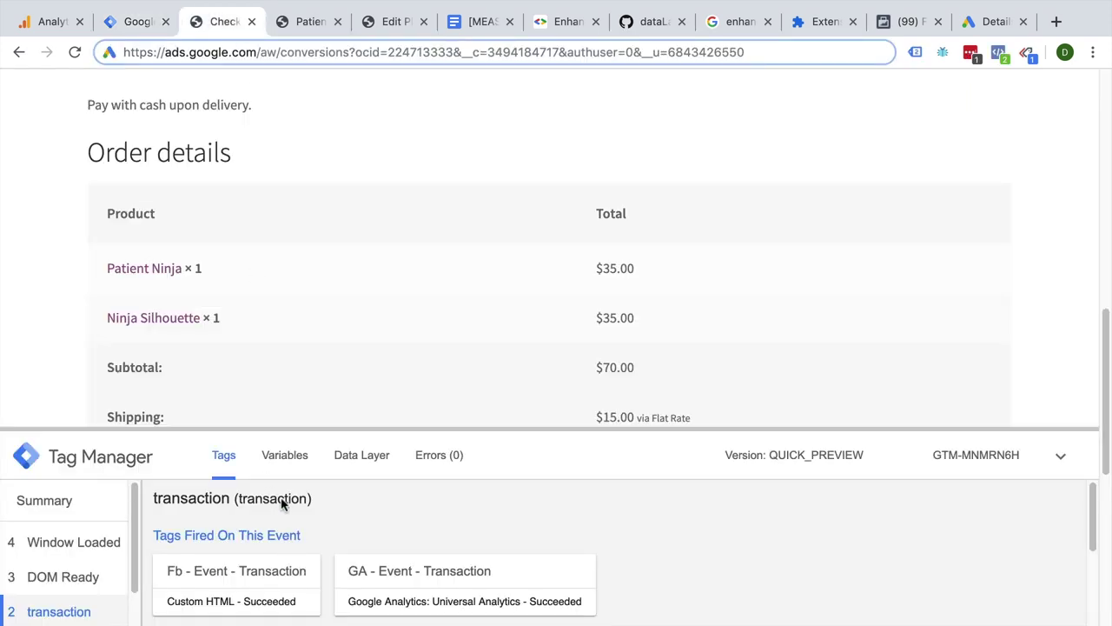
pyautogui.click(357, 456)
pyautogui.scroll(-3, 278, 556)
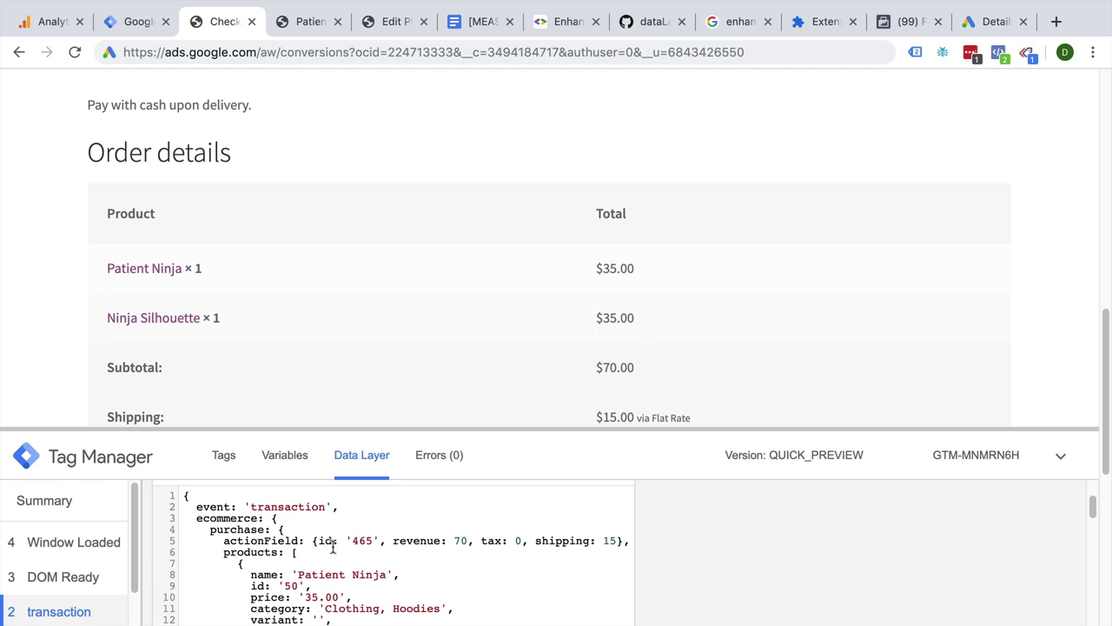
pyautogui.click(134, 22)
pyautogui.write('ecommerce.')
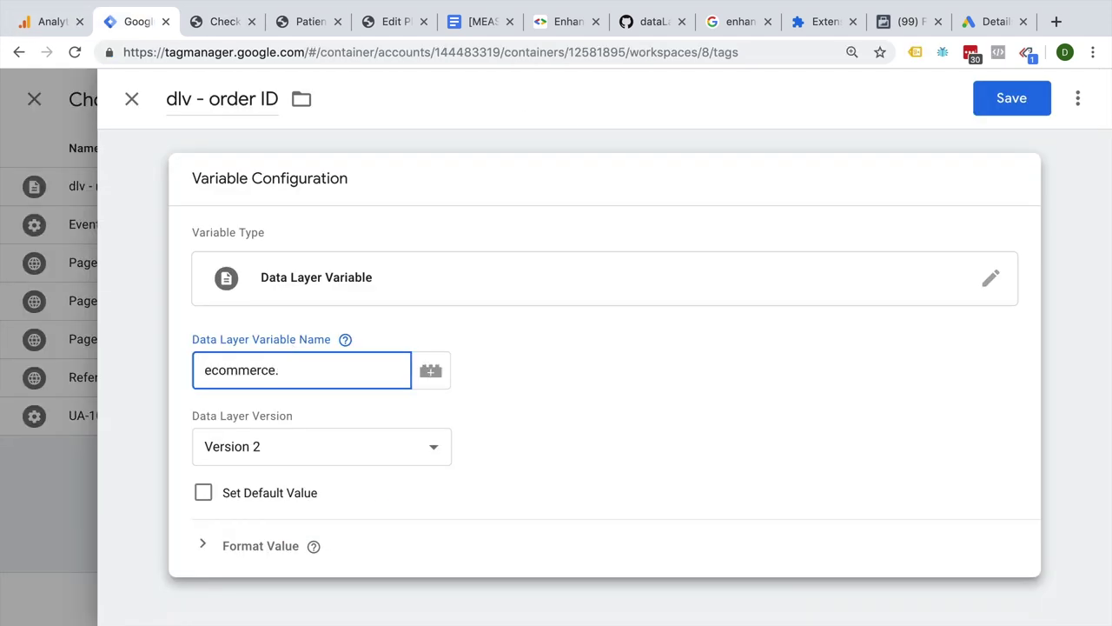
pyautogui.write('purchase.actionField.id')
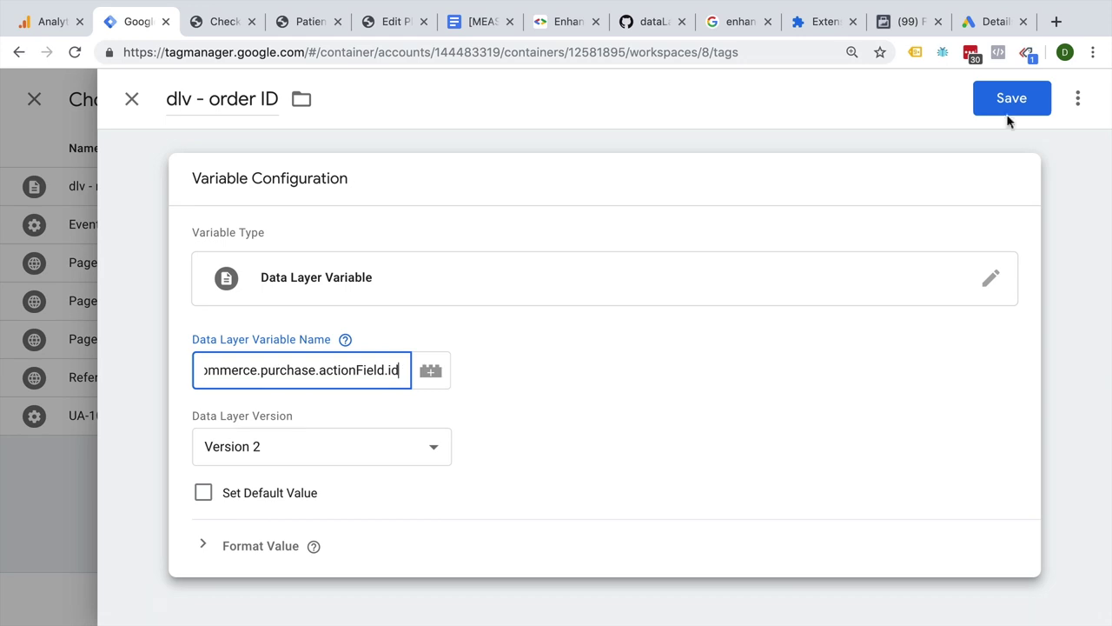
pyautogui.click(1012, 100)
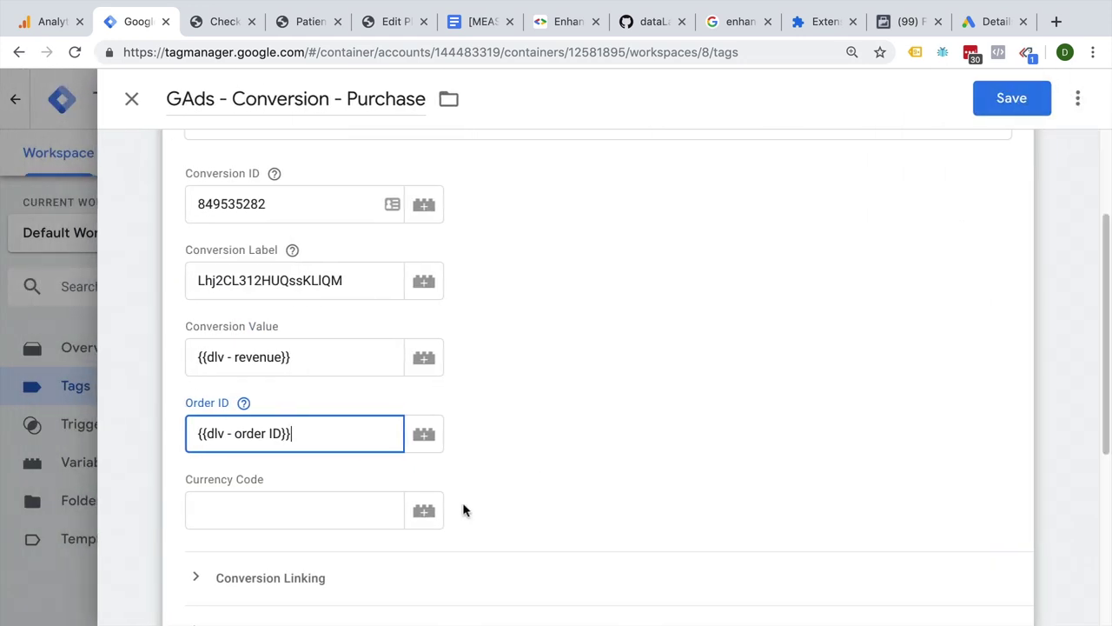
# Step: Set the tag's Currency Code to USD and save it with the "custom - transaction" trigger
pyautogui.click(334, 513)
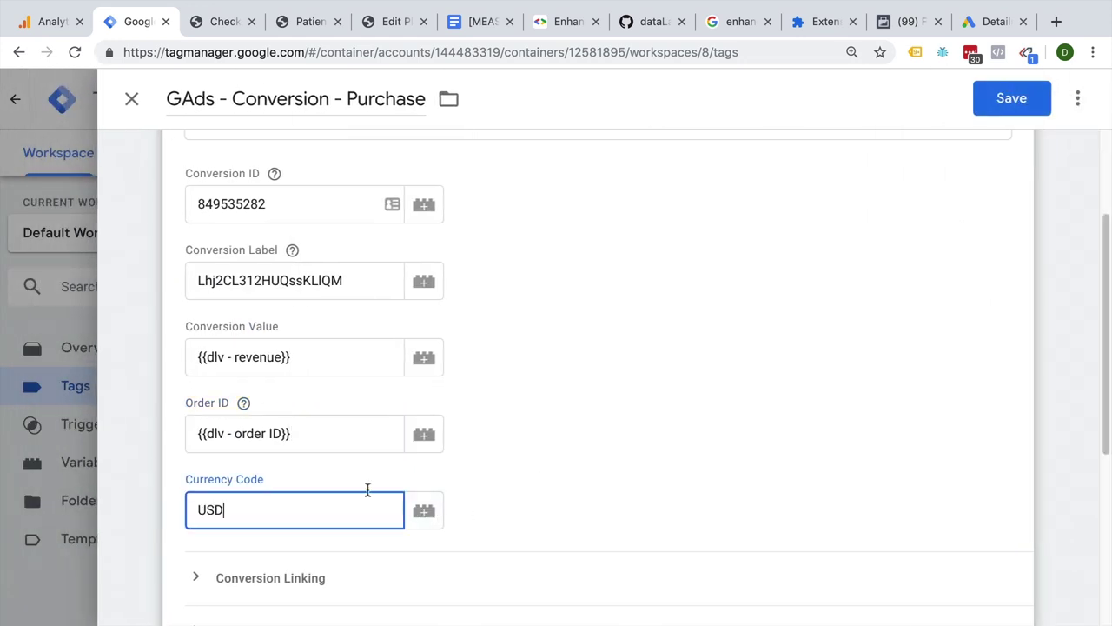
pyautogui.scroll(-5, 898, 385)
pyautogui.click(814, 496)
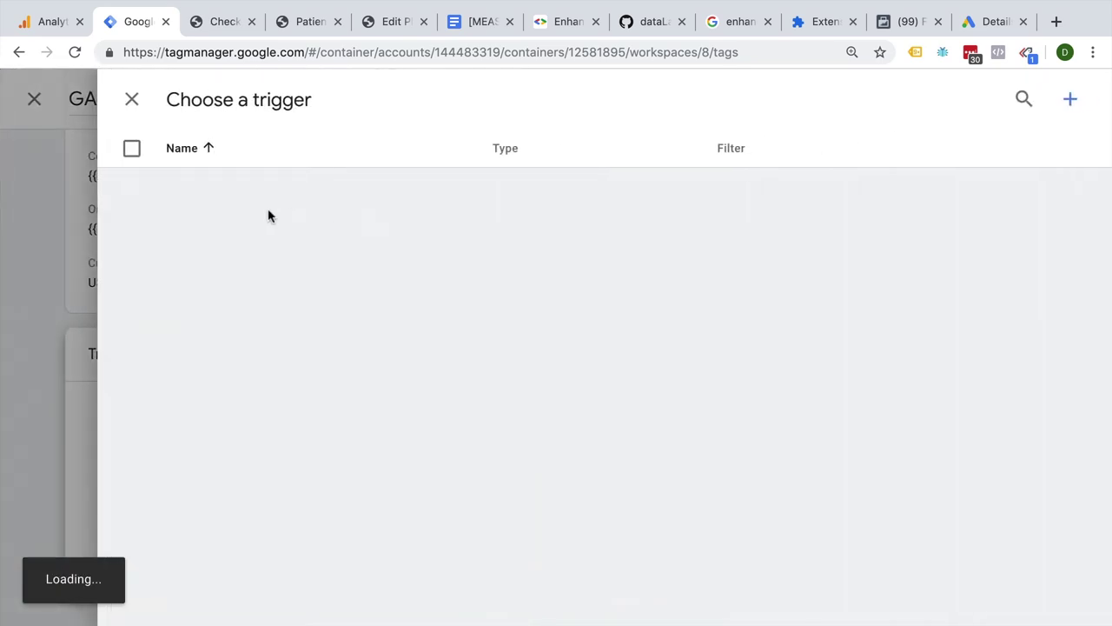
pyautogui.click(206, 236)
pyautogui.click(980, 110)
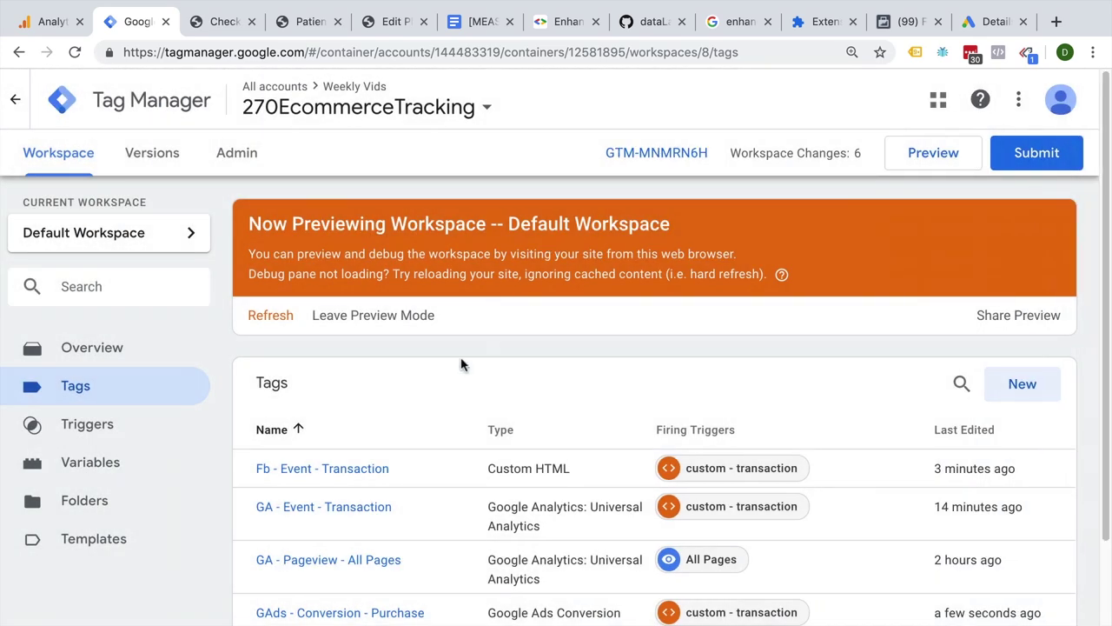
pyautogui.scroll(-2, 456, 370)
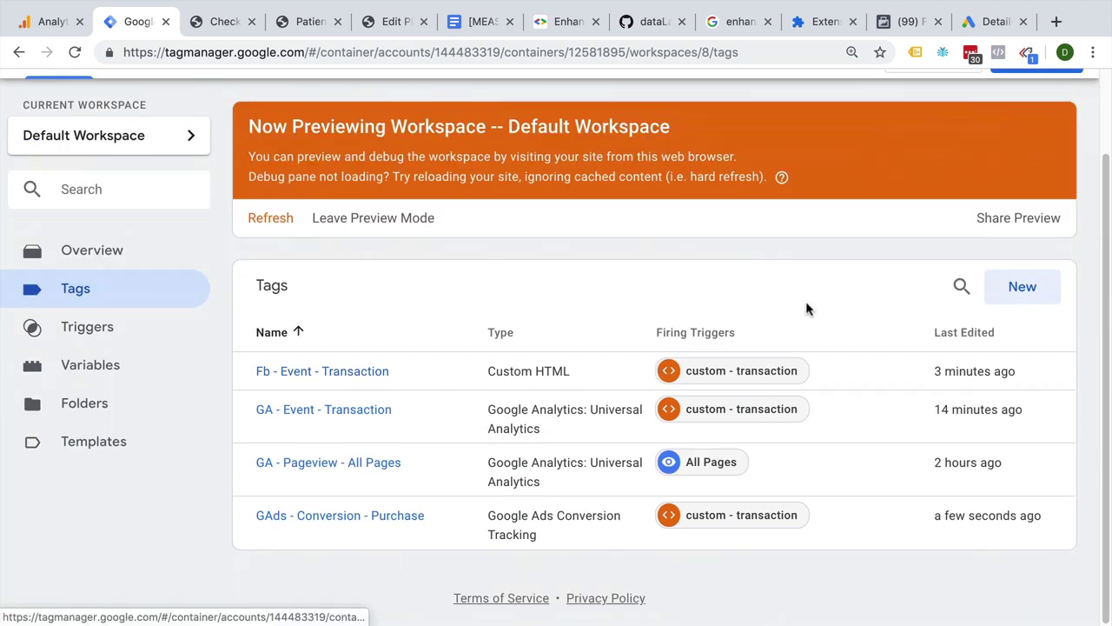
# Step: Create a new tag named "GAds - Conversion Linker" with the Conversion Linker tag type
pyautogui.click(1031, 286)
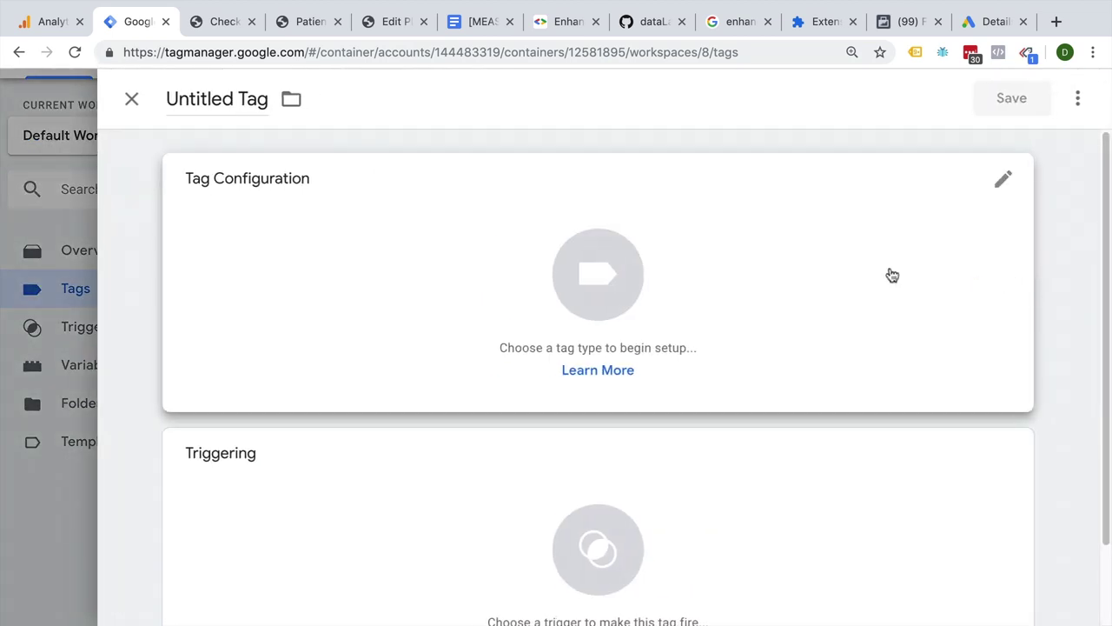
pyautogui.click(201, 102)
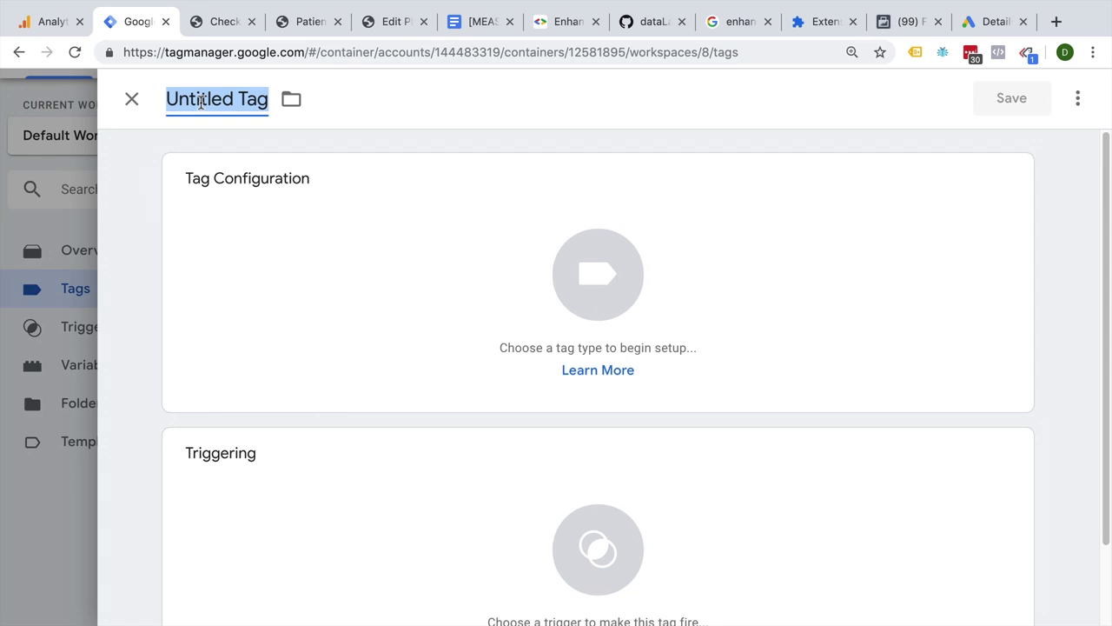
pyautogui.write('Conversion ')
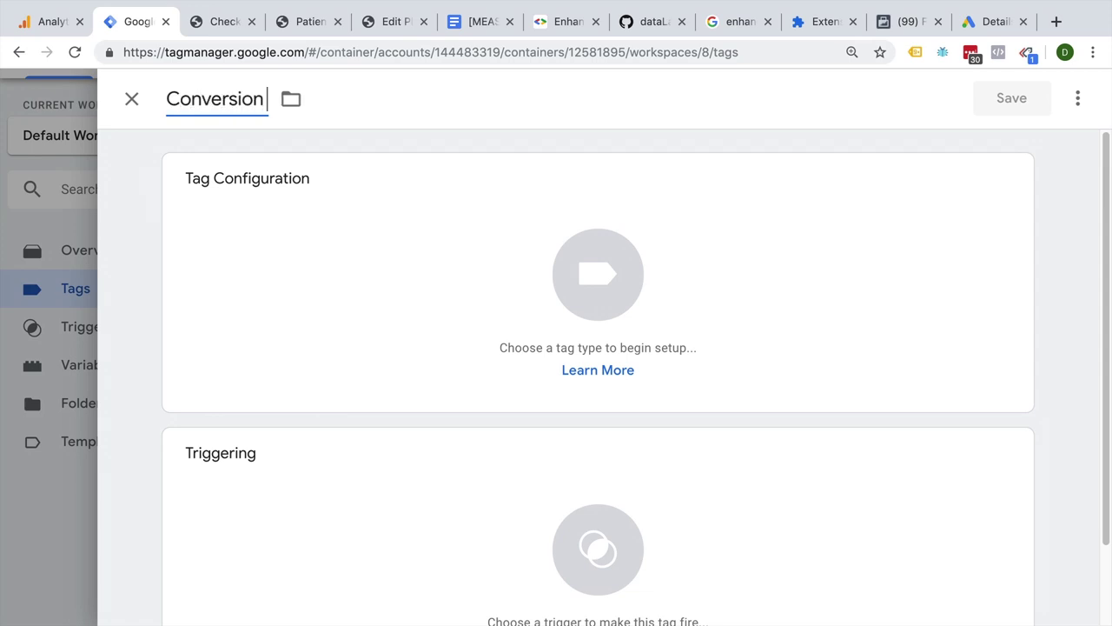
pyautogui.write('Linker')
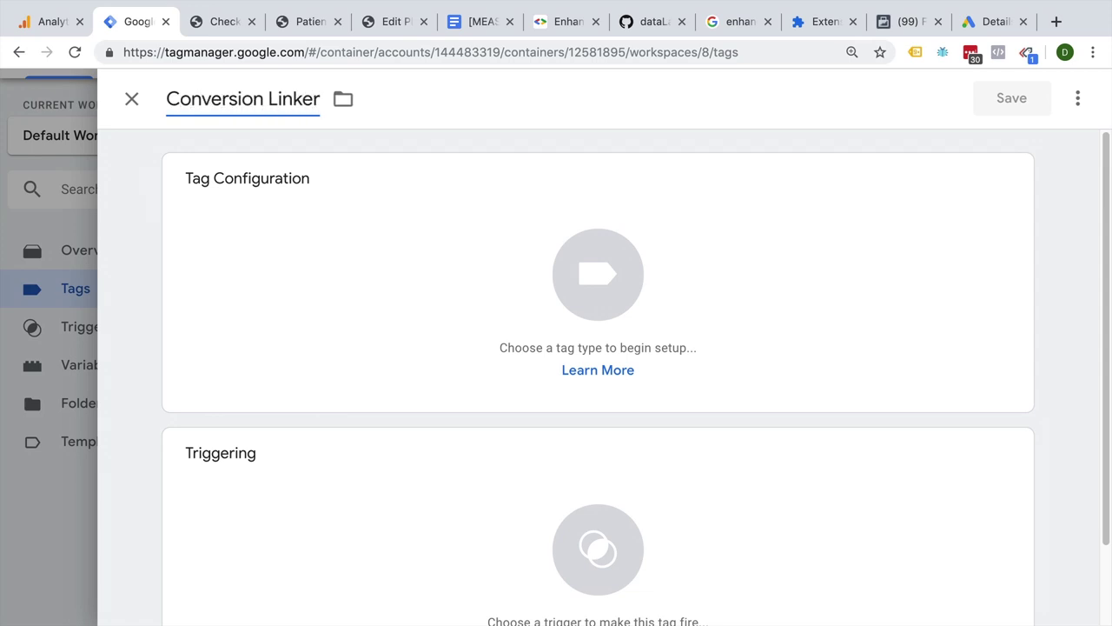
pyautogui.click(167, 99)
pyautogui.write('GAds -')
pyautogui.click(905, 185)
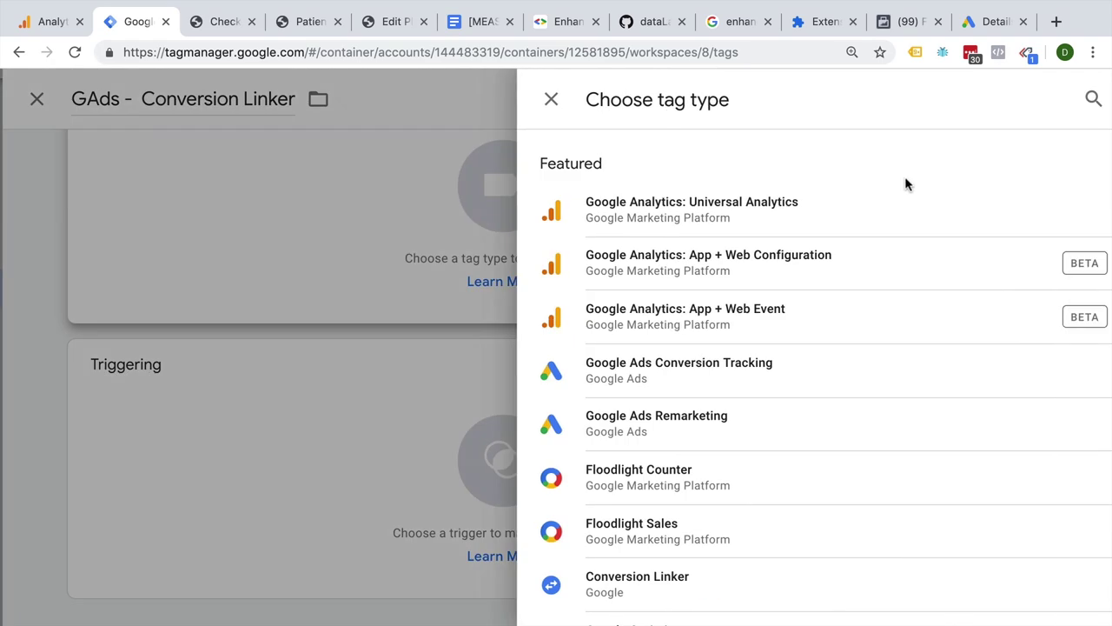
pyautogui.click(627, 605)
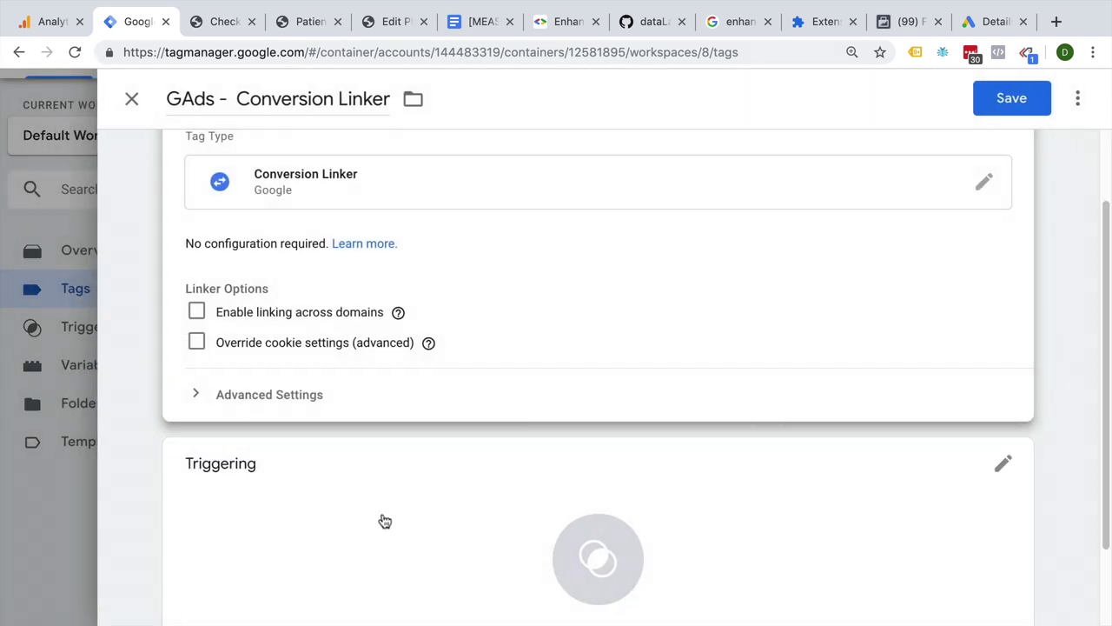
# Step: Assign the All Pages trigger to the Conversion Linker tag and save it
pyautogui.click(340, 507)
pyautogui.click(193, 191)
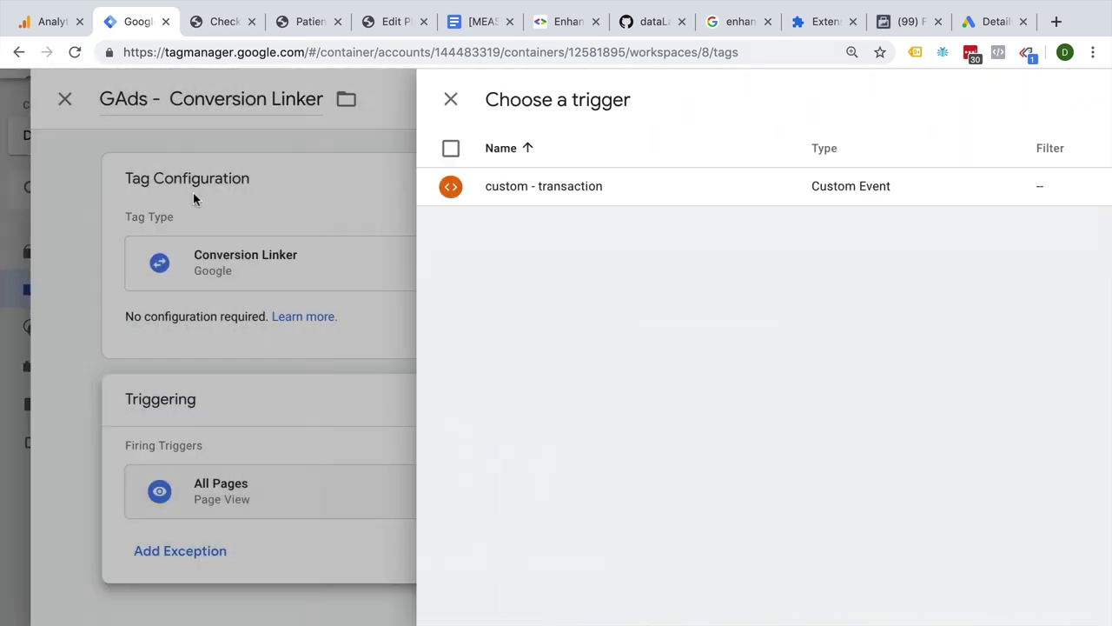
pyautogui.click(1011, 99)
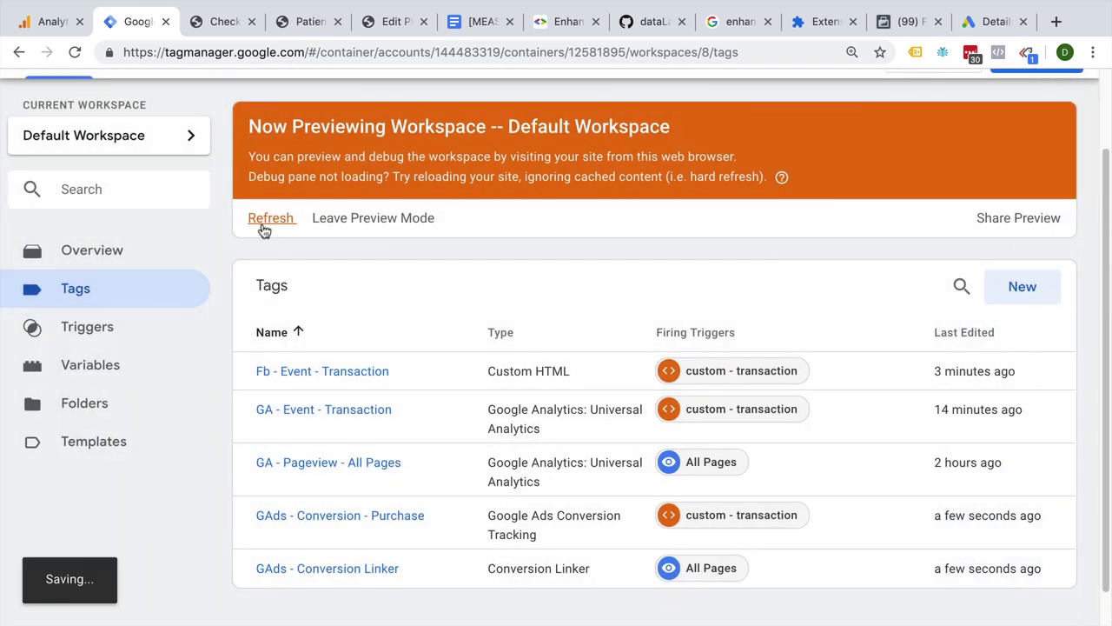
# Step: Refresh the workspace preview and reload the order-received page to check which tags fire on the transaction event
pyautogui.click(264, 227)
pyautogui.click(222, 20)
pyautogui.press('super+r')
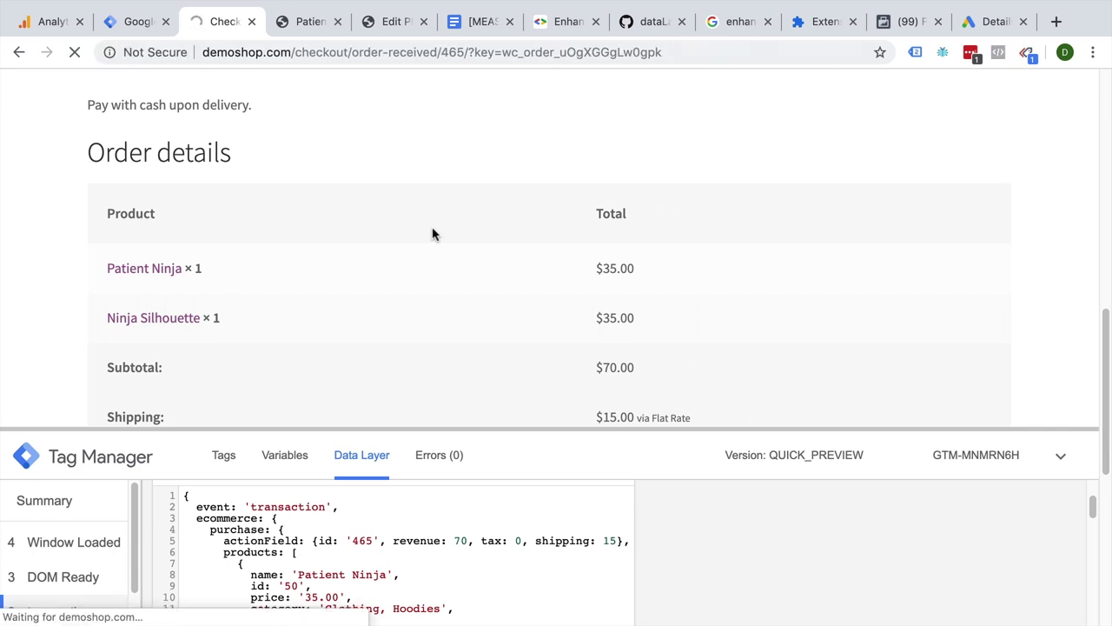
pyautogui.moveTo(454, 428); pyautogui.dragTo(384, 235)
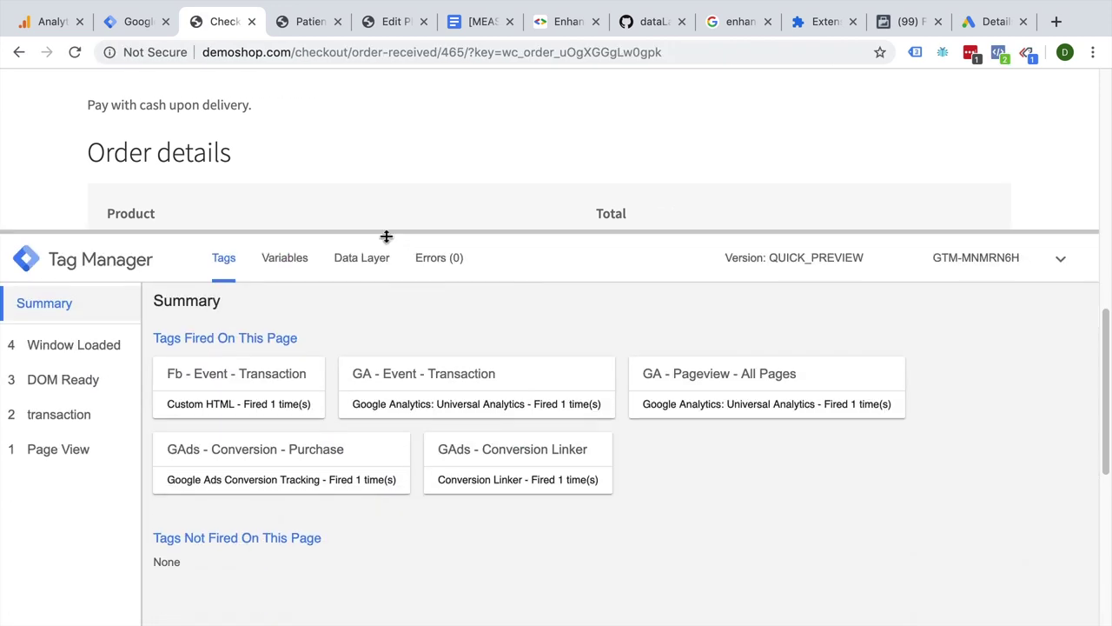
pyautogui.click(75, 418)
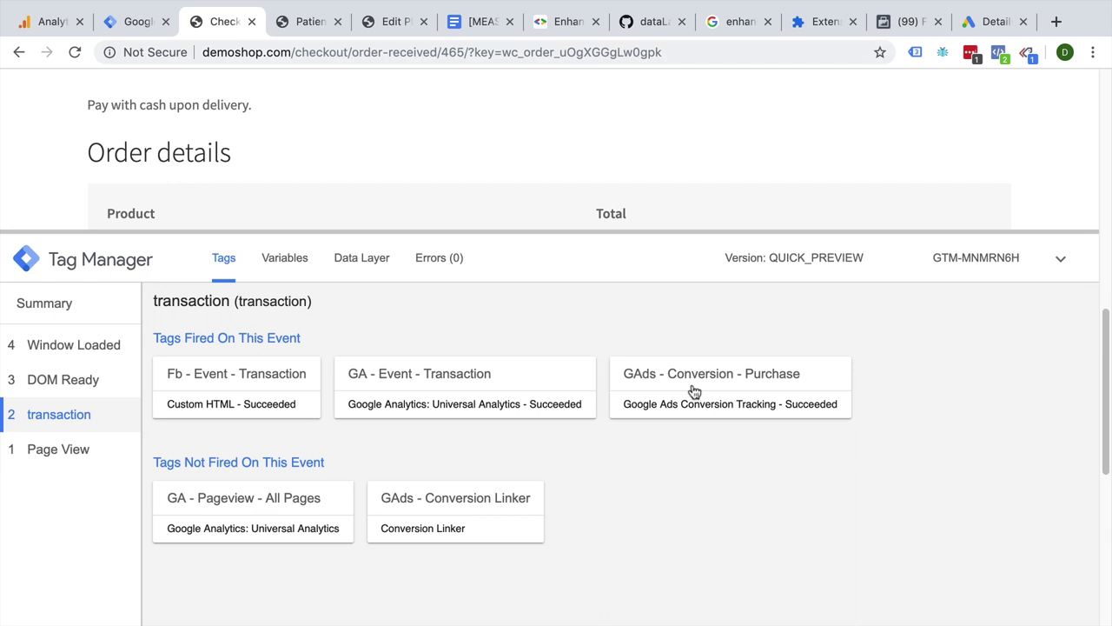
# Step: Examine the Google Ads Conversion Tracking tag's conversion value and currency in Google Tag Assistant for the order page
pyautogui.click(915, 52)
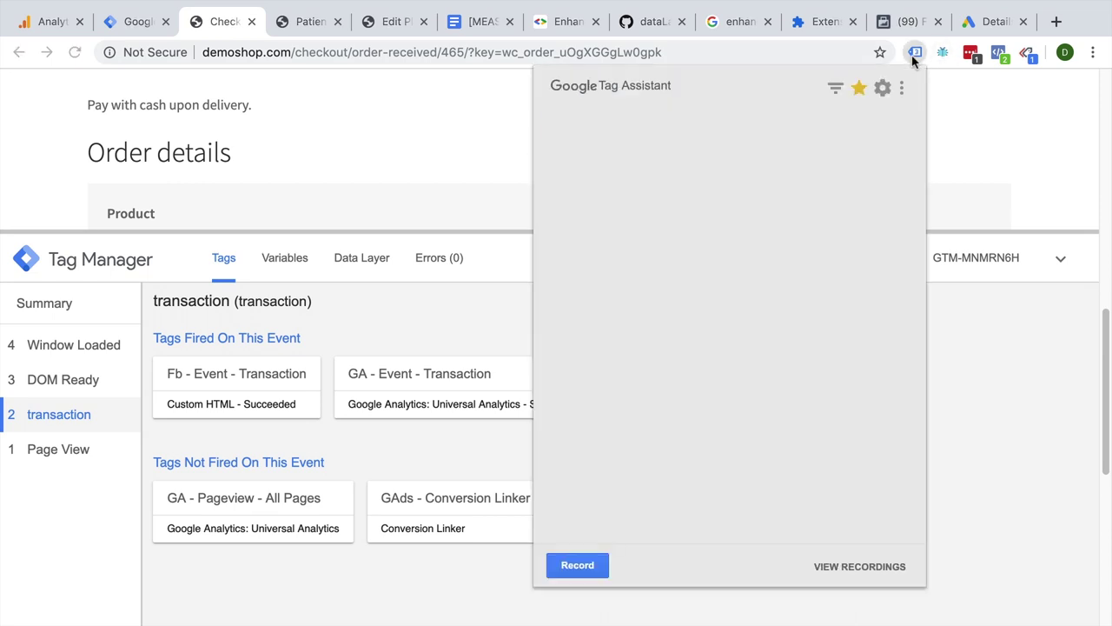
pyautogui.click(859, 120)
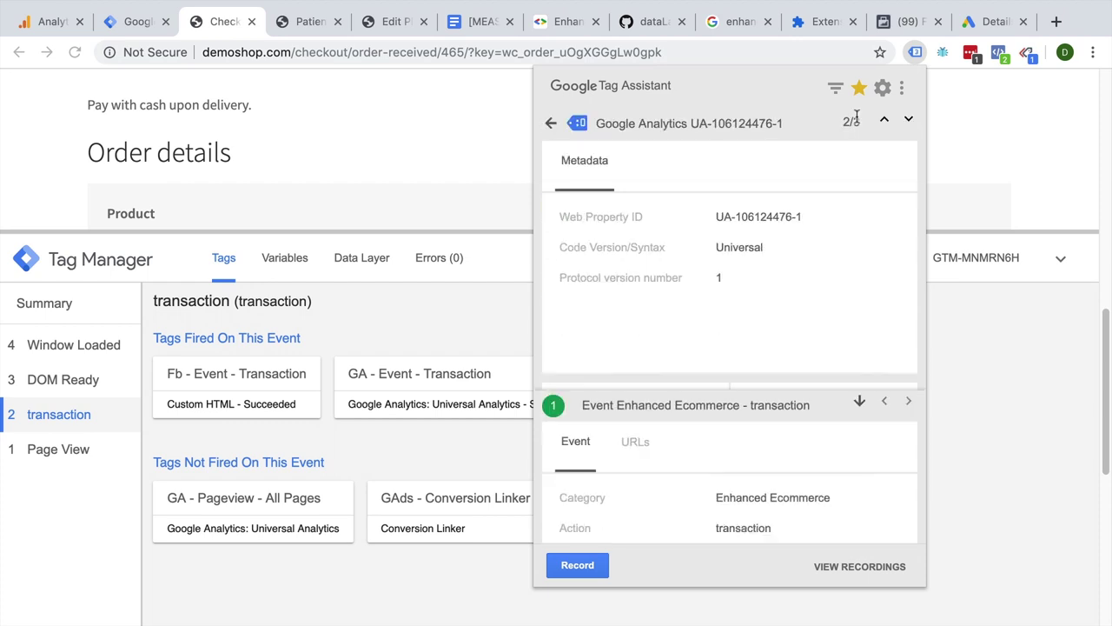
pyautogui.click(550, 123)
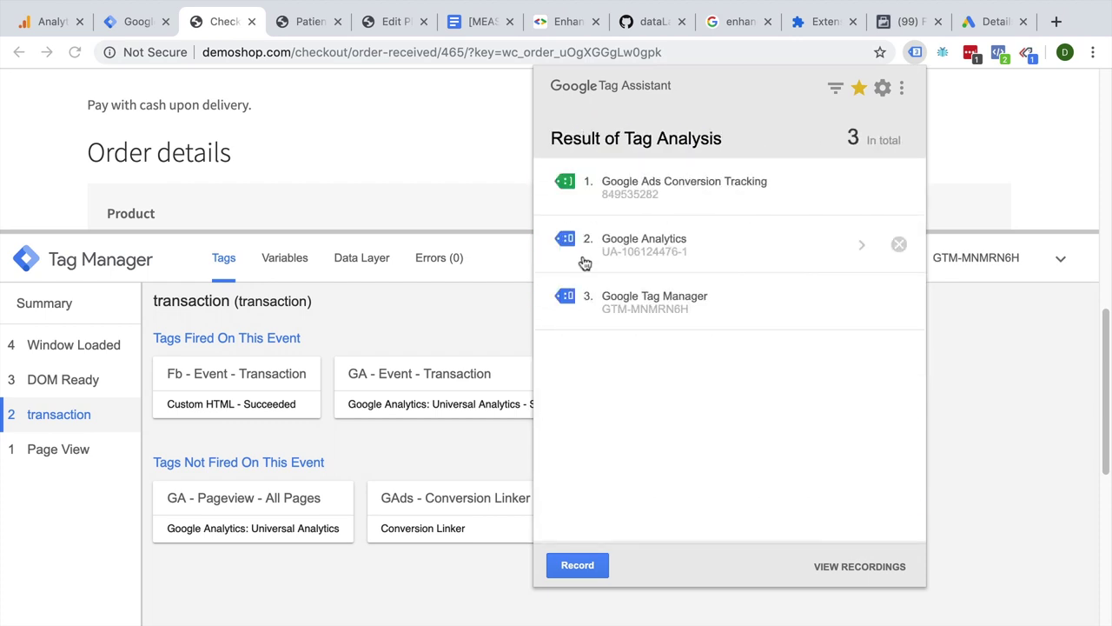
pyautogui.click(625, 204)
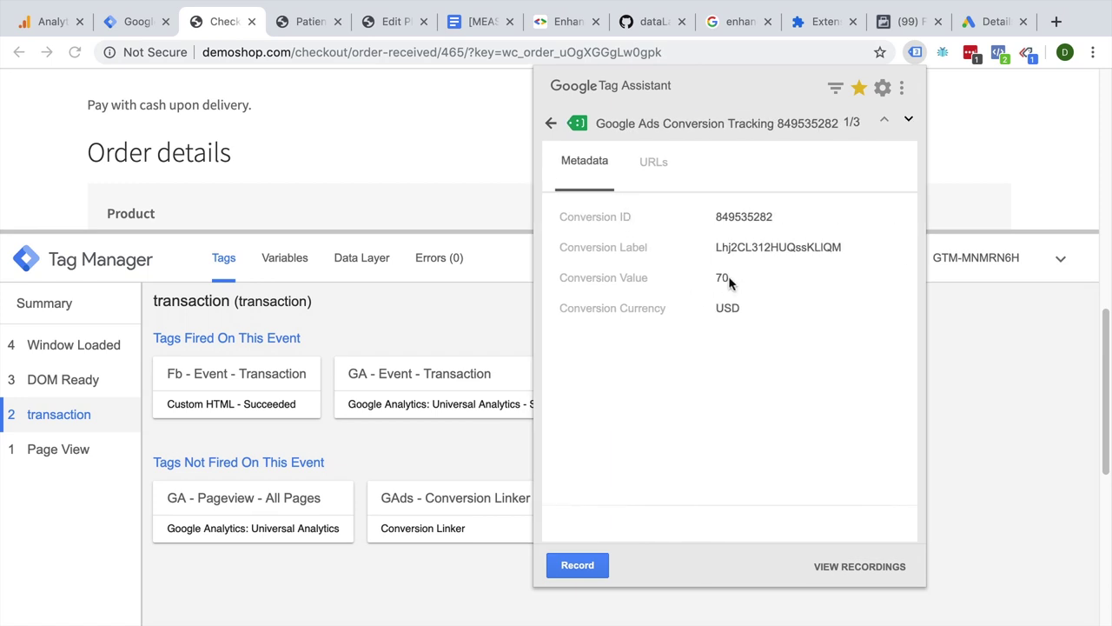
pyautogui.click(1025, 189)
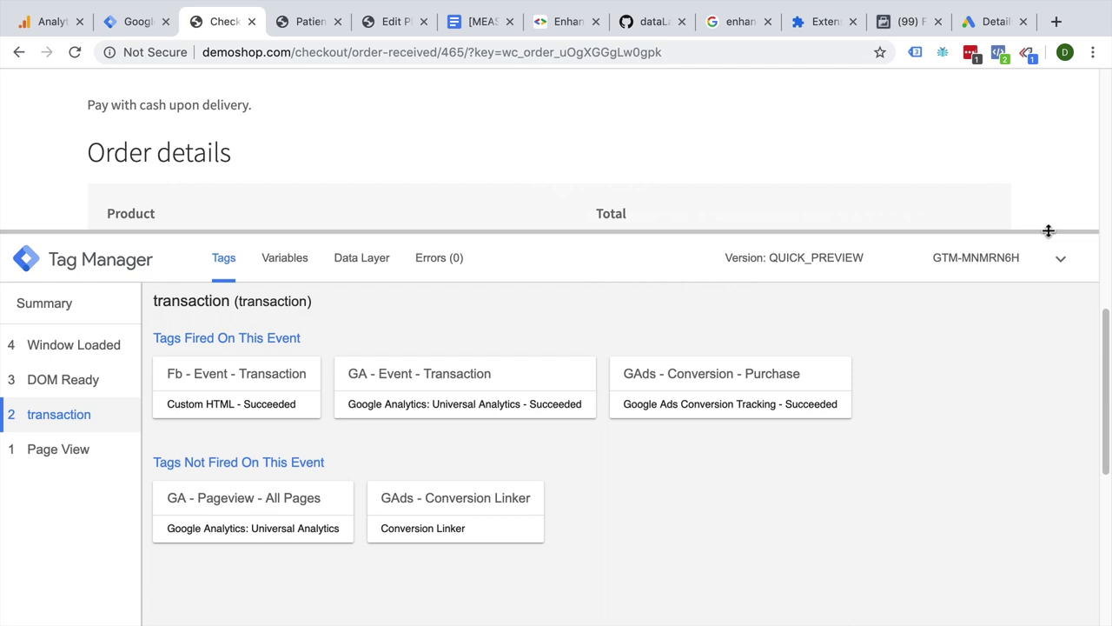
pyautogui.moveTo(1049, 230); pyautogui.dragTo(1046, 514)
pyautogui.scroll(3, 1034, 489)
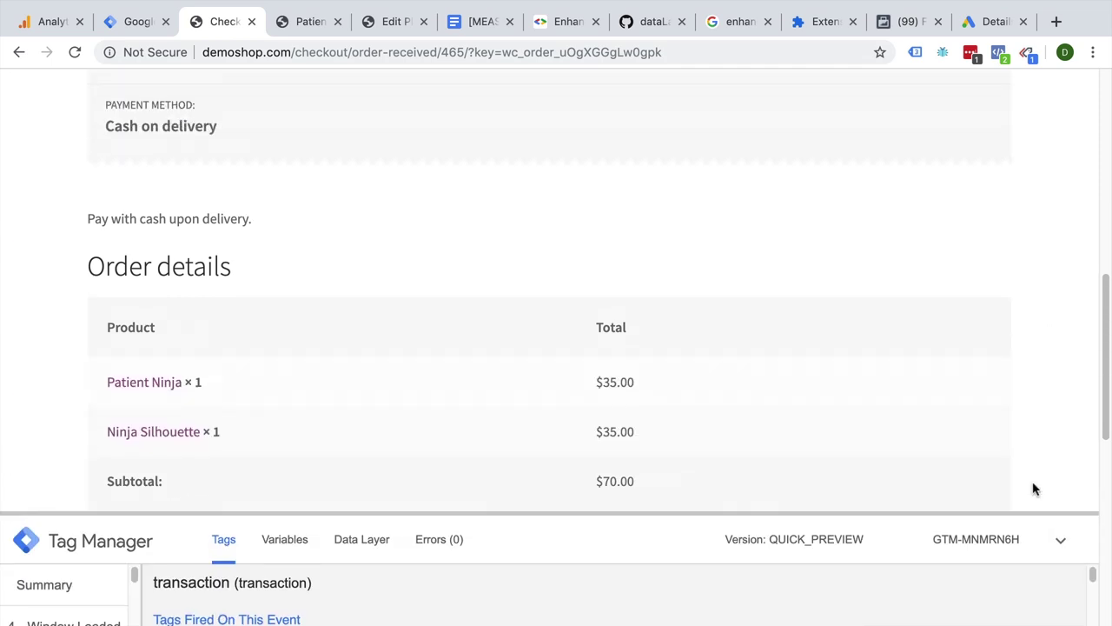
pyautogui.scroll(3, 1034, 489)
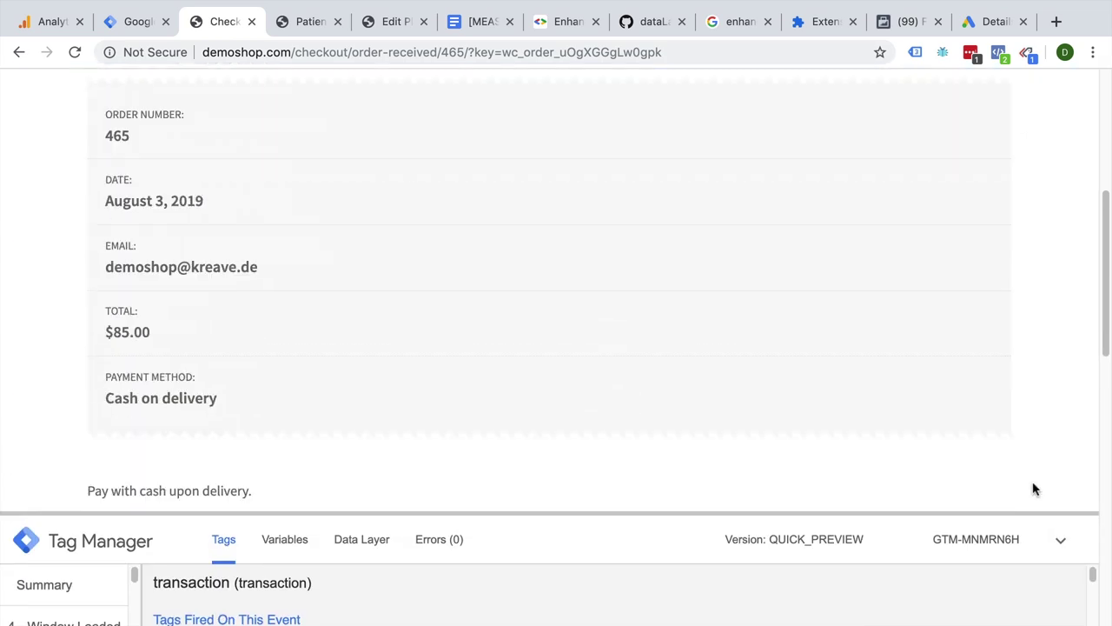
pyautogui.scroll(5, 390, 318)
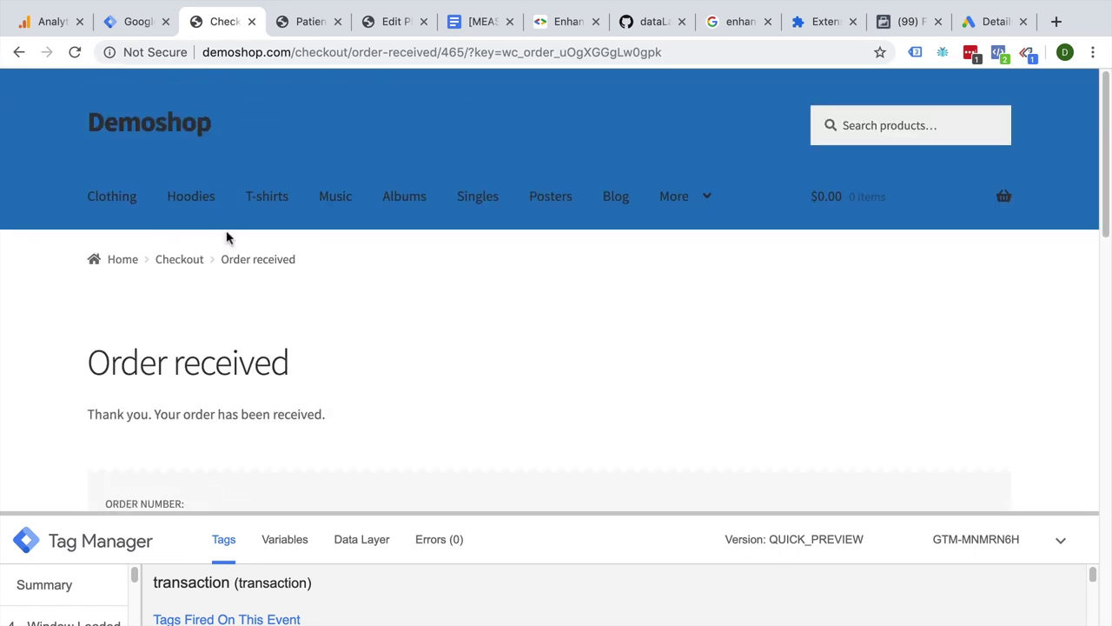
pyautogui.moveTo(524, 514); pyautogui.dragTo(510, 188)
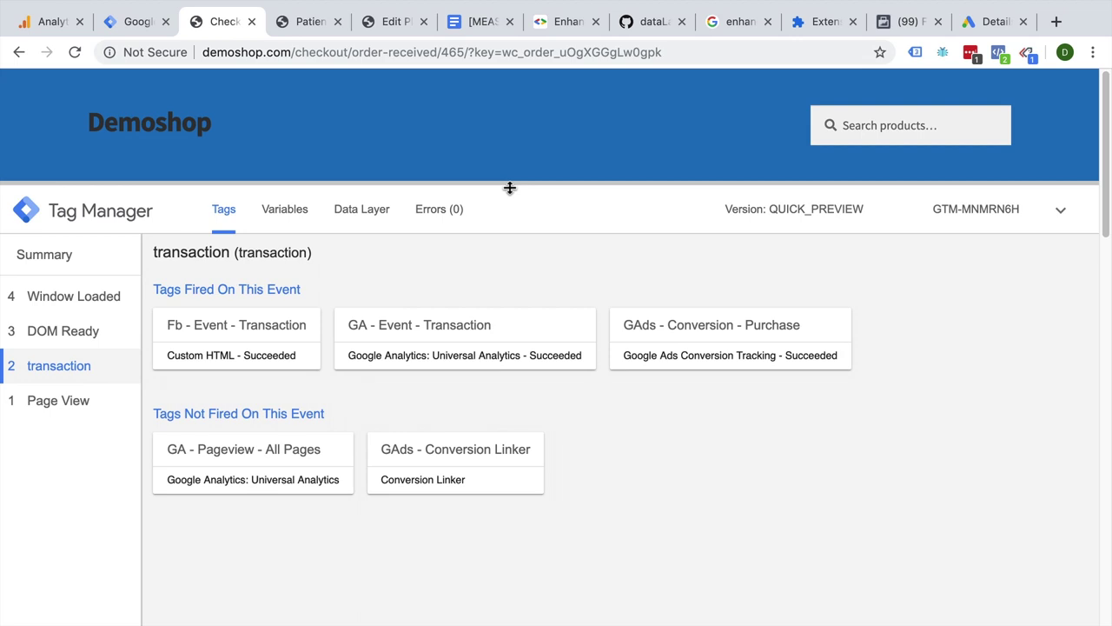
# Step: Return to the Tag Manager workspace and publish its changes as a version named "Ecommerce Tracking installed"
pyautogui.click(139, 21)
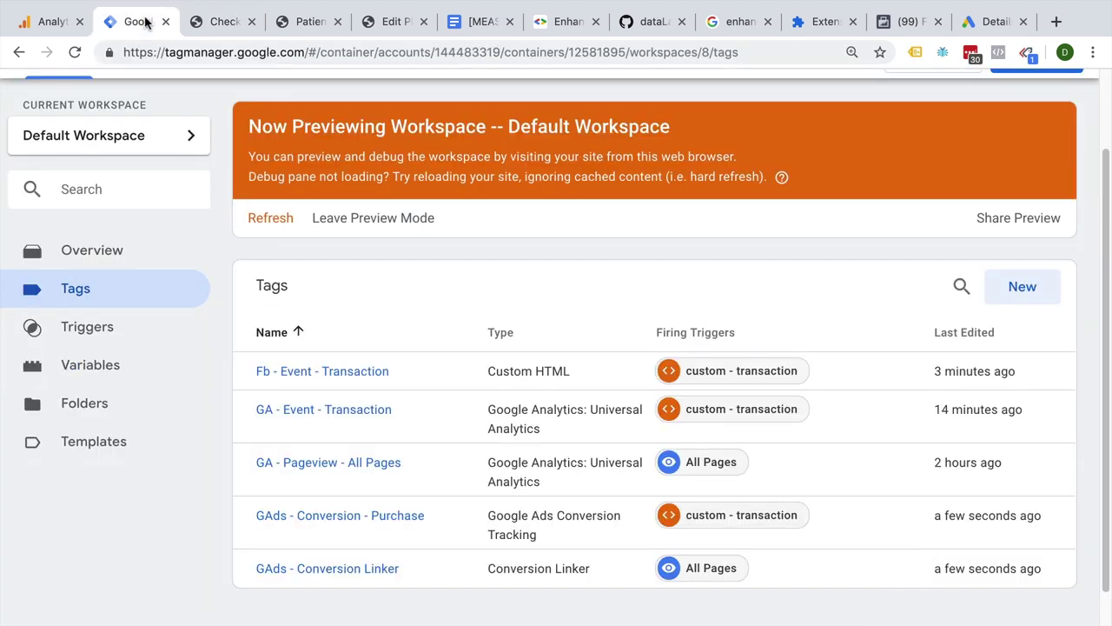
pyautogui.scroll(2, 240, 497)
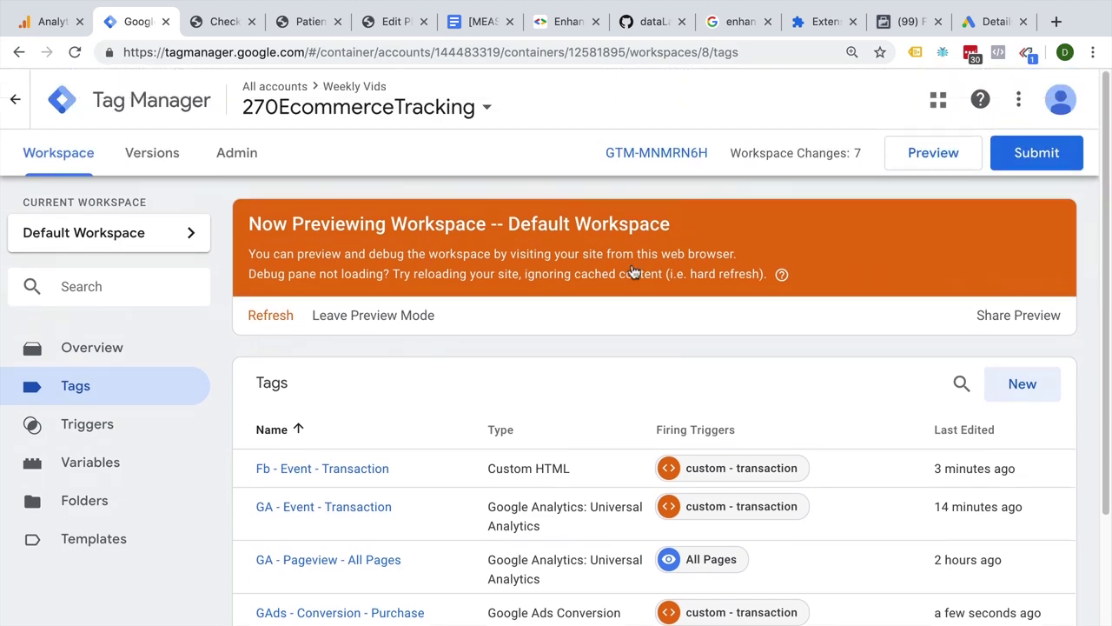
pyautogui.click(1037, 157)
pyautogui.click(303, 333)
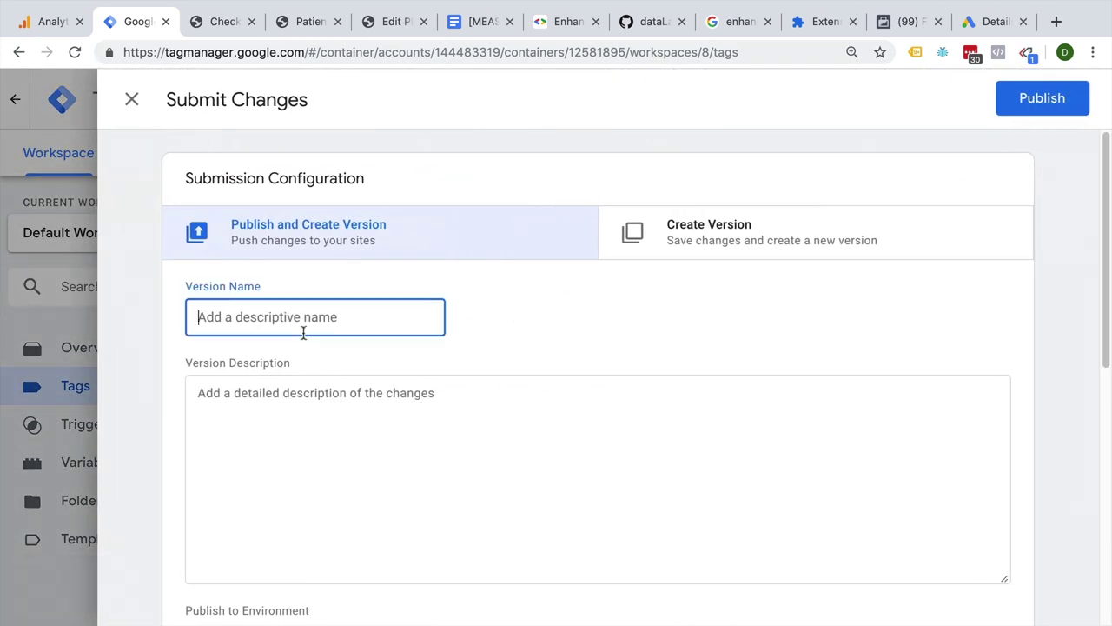
pyautogui.write('E')
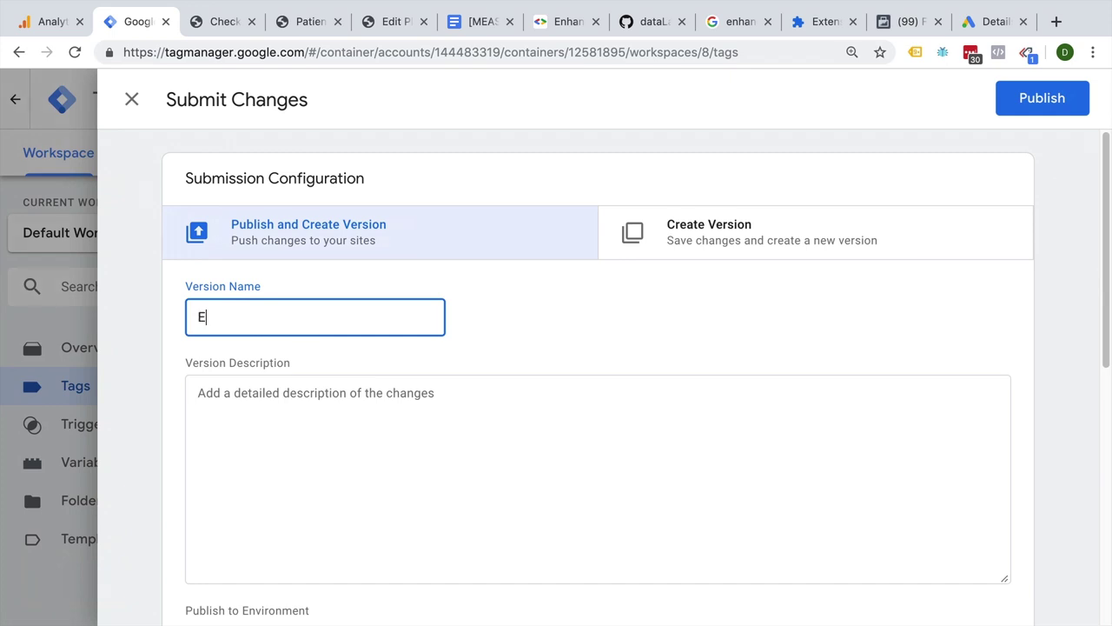
pyautogui.write('commerce Tracking installed')
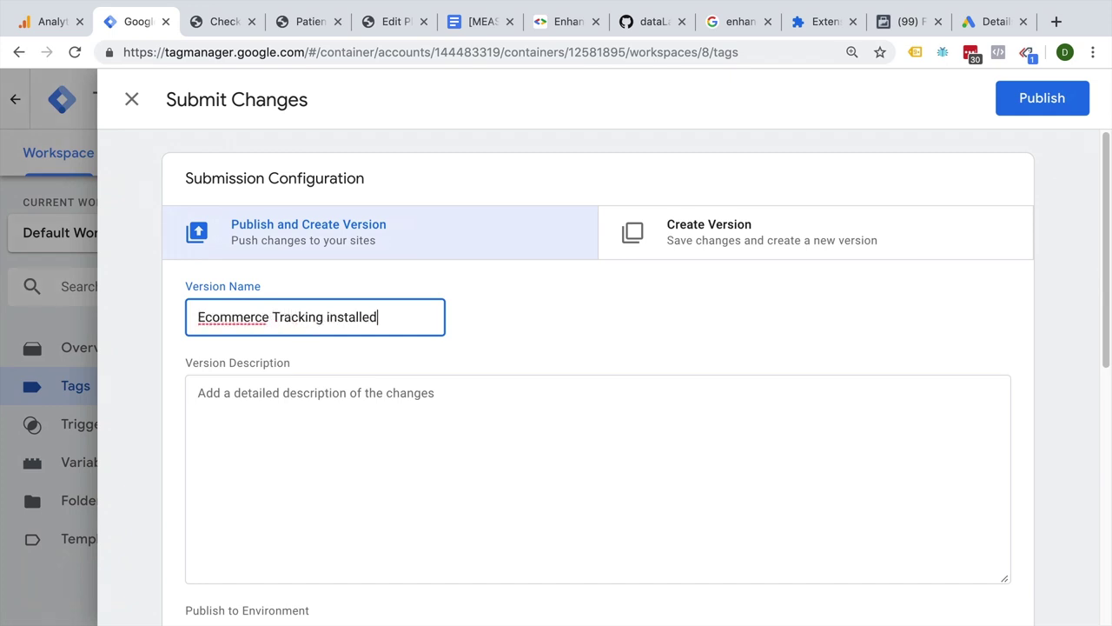
pyautogui.click(1014, 95)
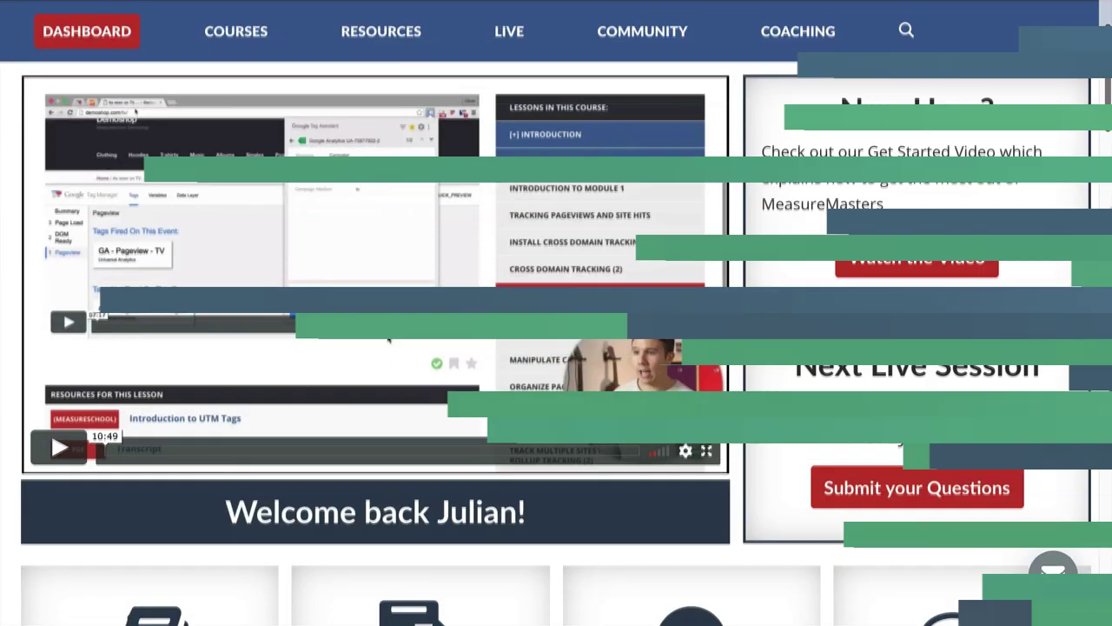
pyautogui.scroll(-5, 556, 313)
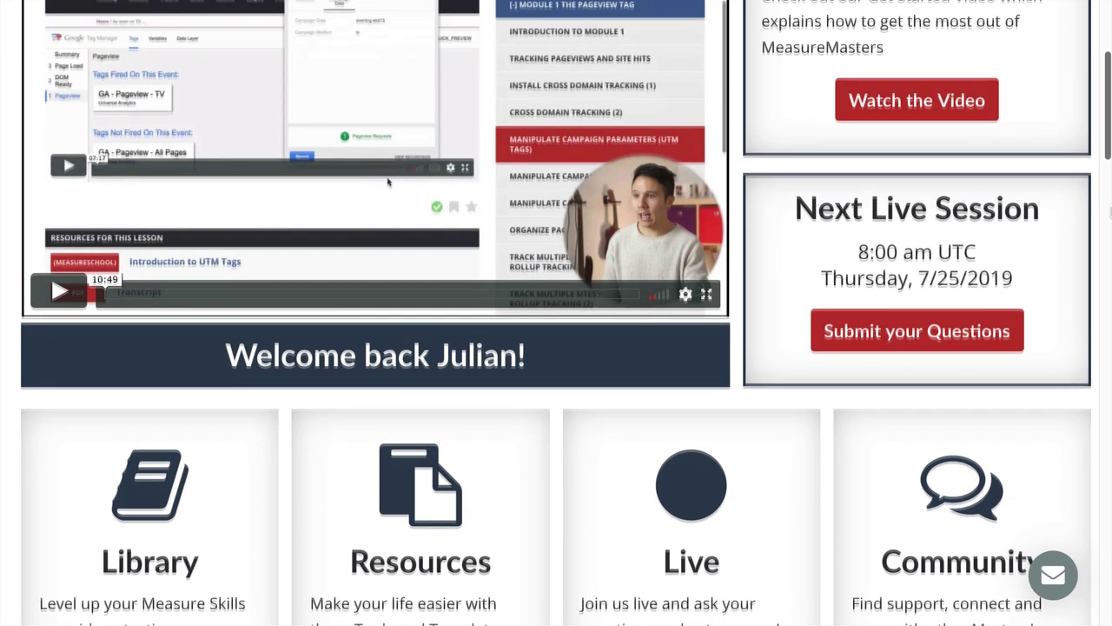
pyautogui.scroll(-5, 556, 313)
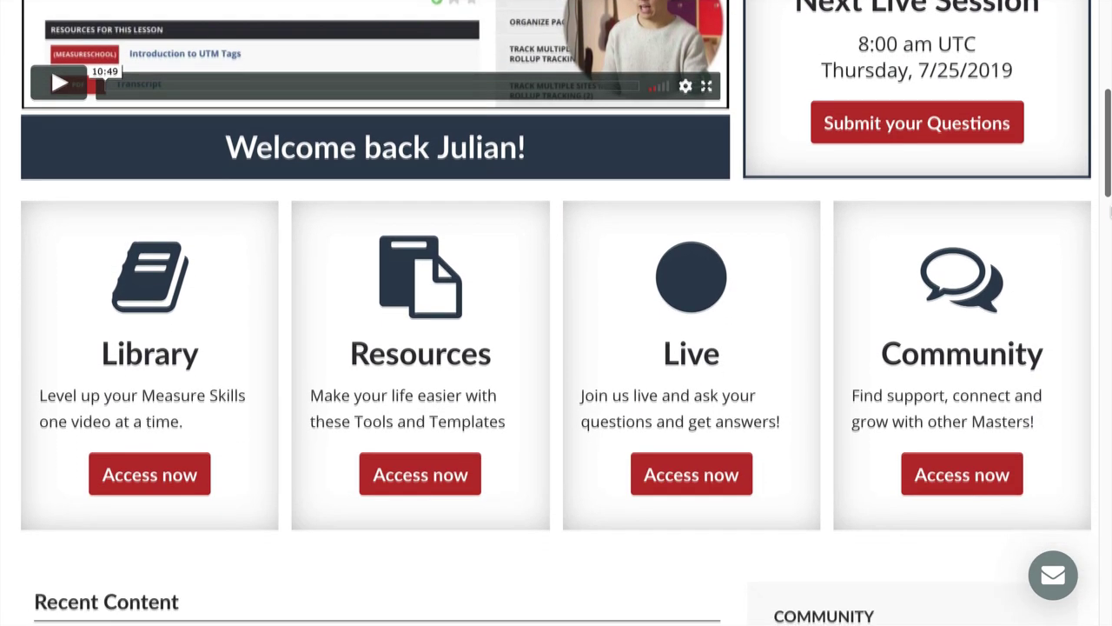
pyautogui.scroll(-5, 557, 313)
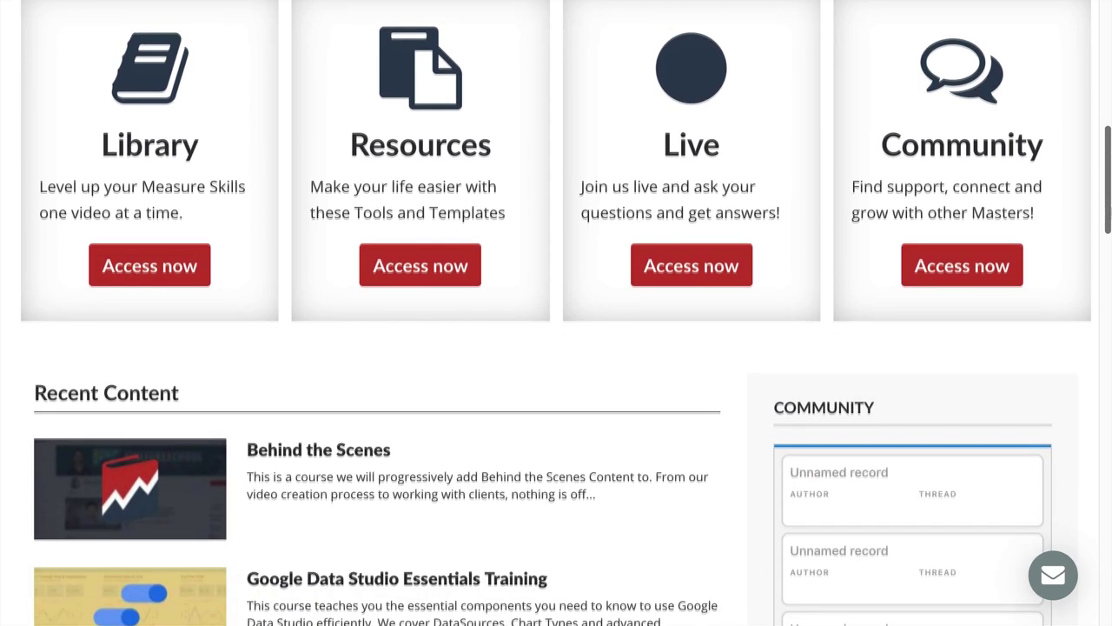
pyautogui.scroll(-5, 557, 313)
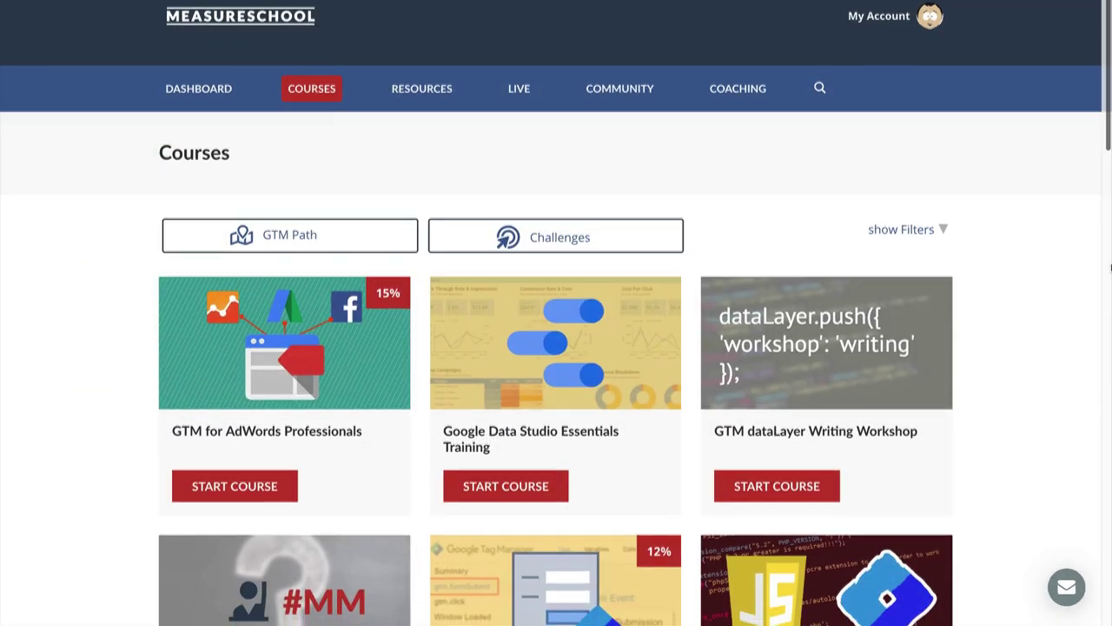
pyautogui.scroll(-3, 556, 312)
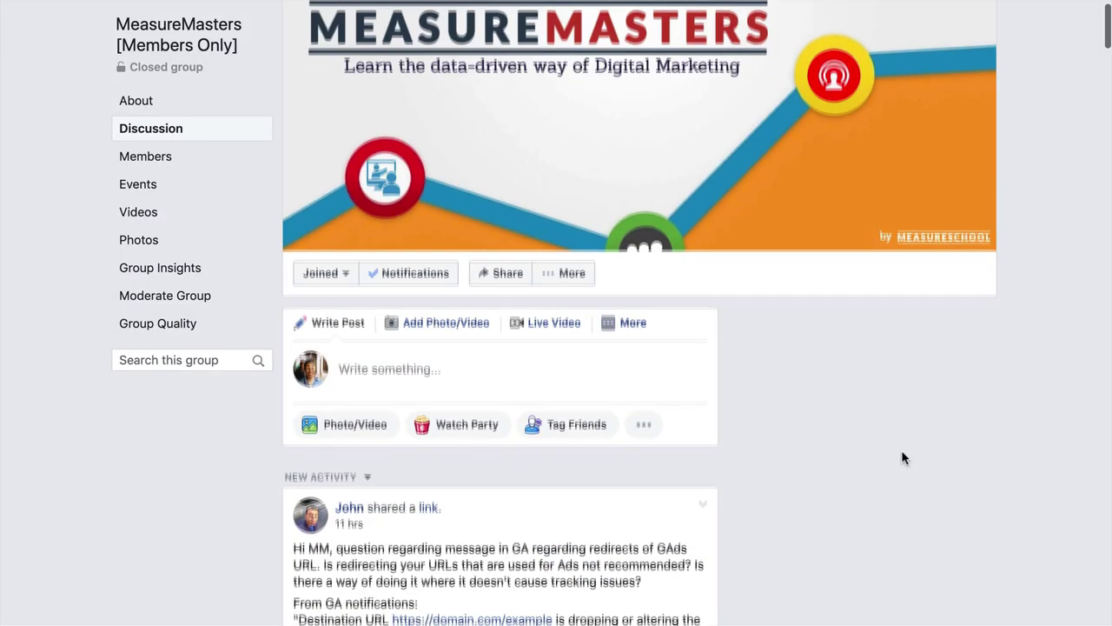
pyautogui.scroll(-3, 901, 458)
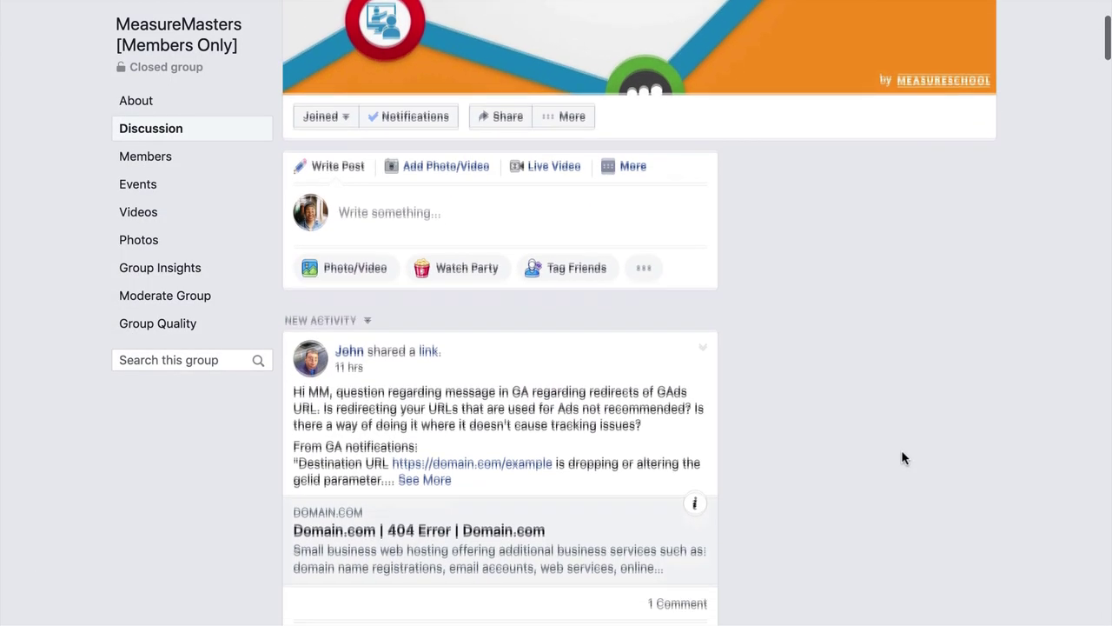
pyautogui.scroll(-3, 902, 457)
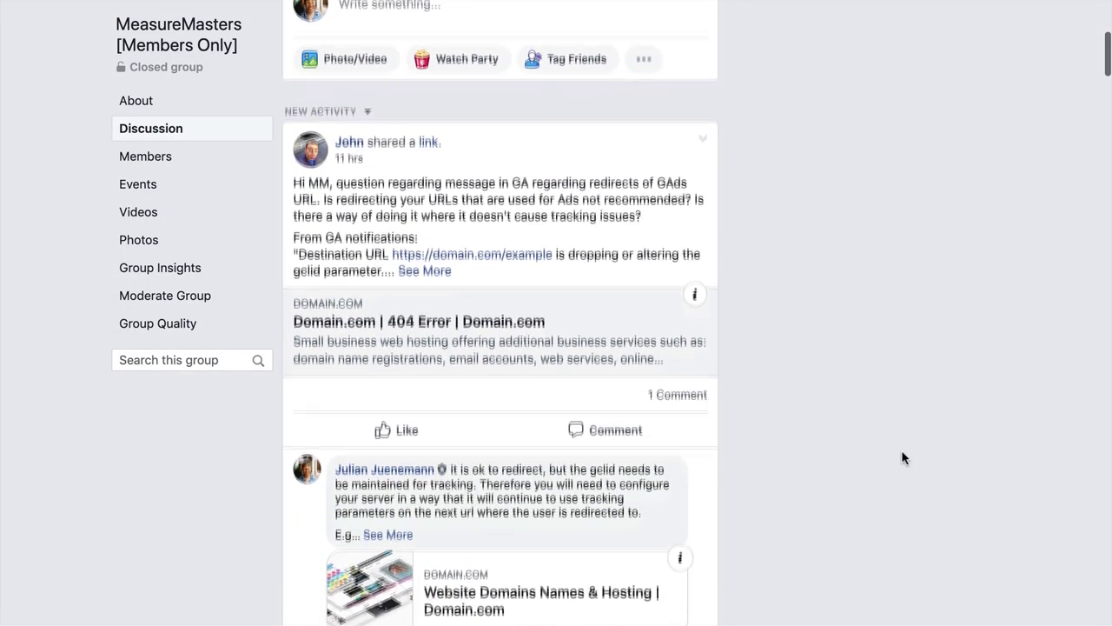
pyautogui.scroll(-1, 901, 458)
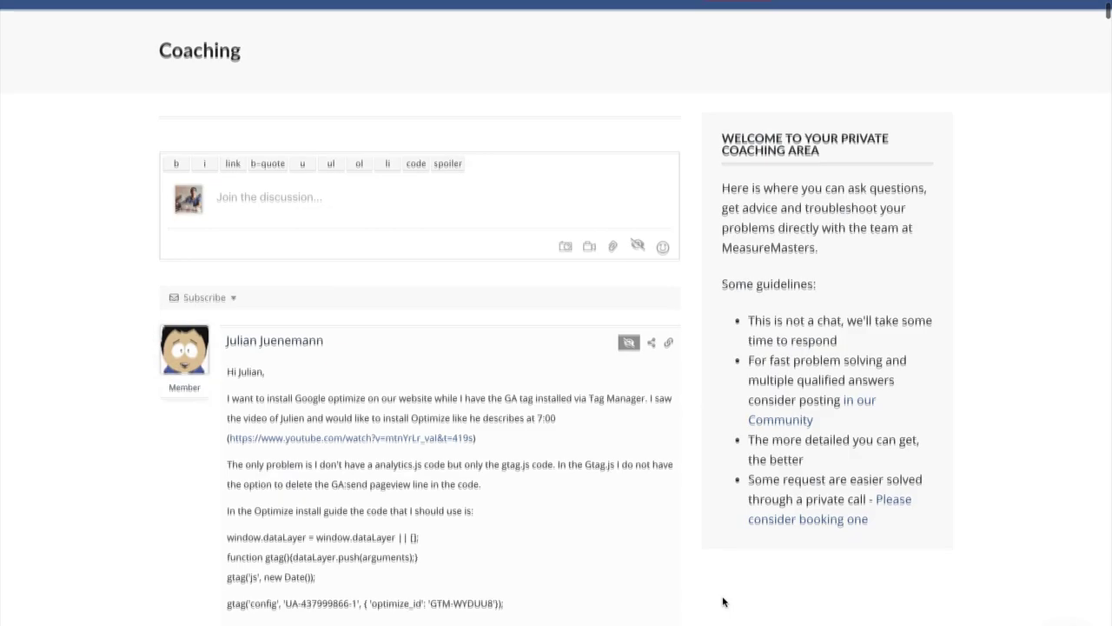
pyautogui.scroll(-2, 723, 599)
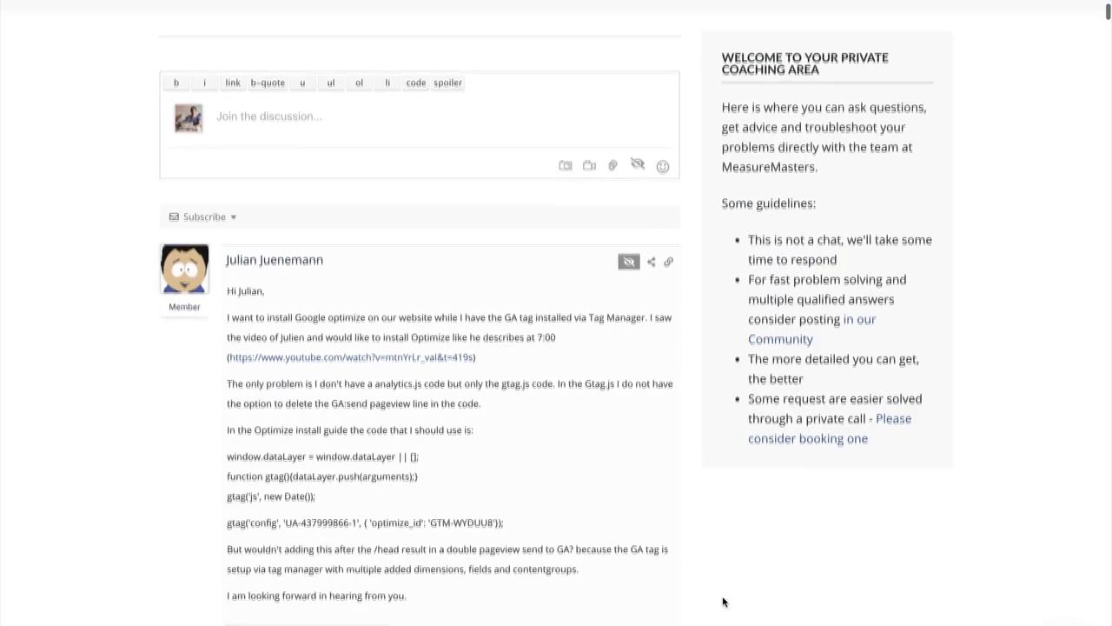
pyautogui.scroll(-3, 723, 601)
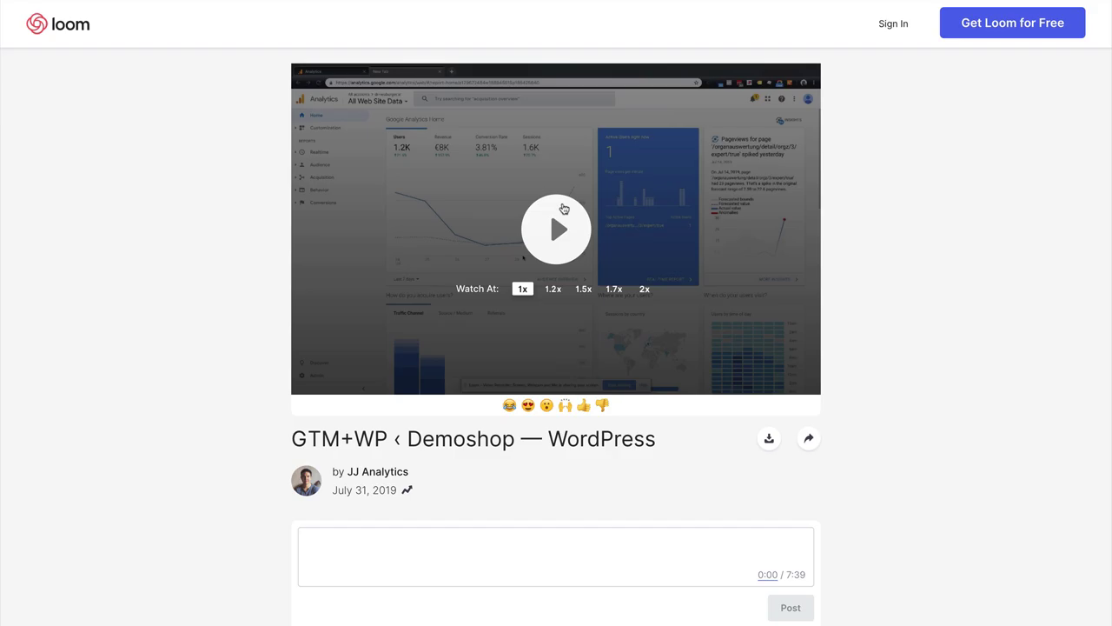
pyautogui.click(564, 209)
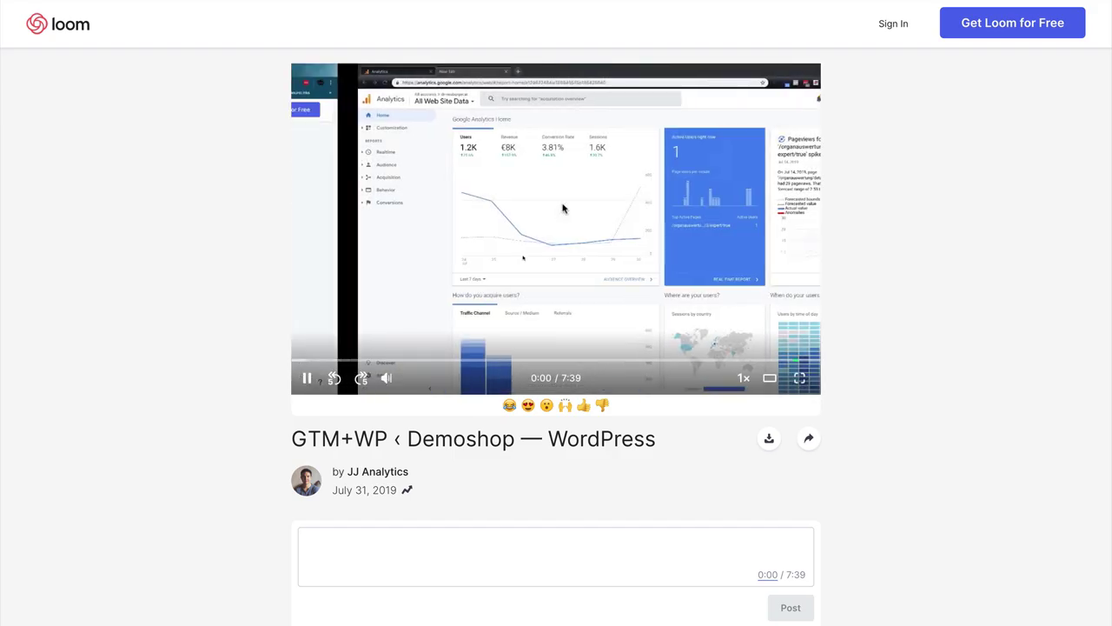